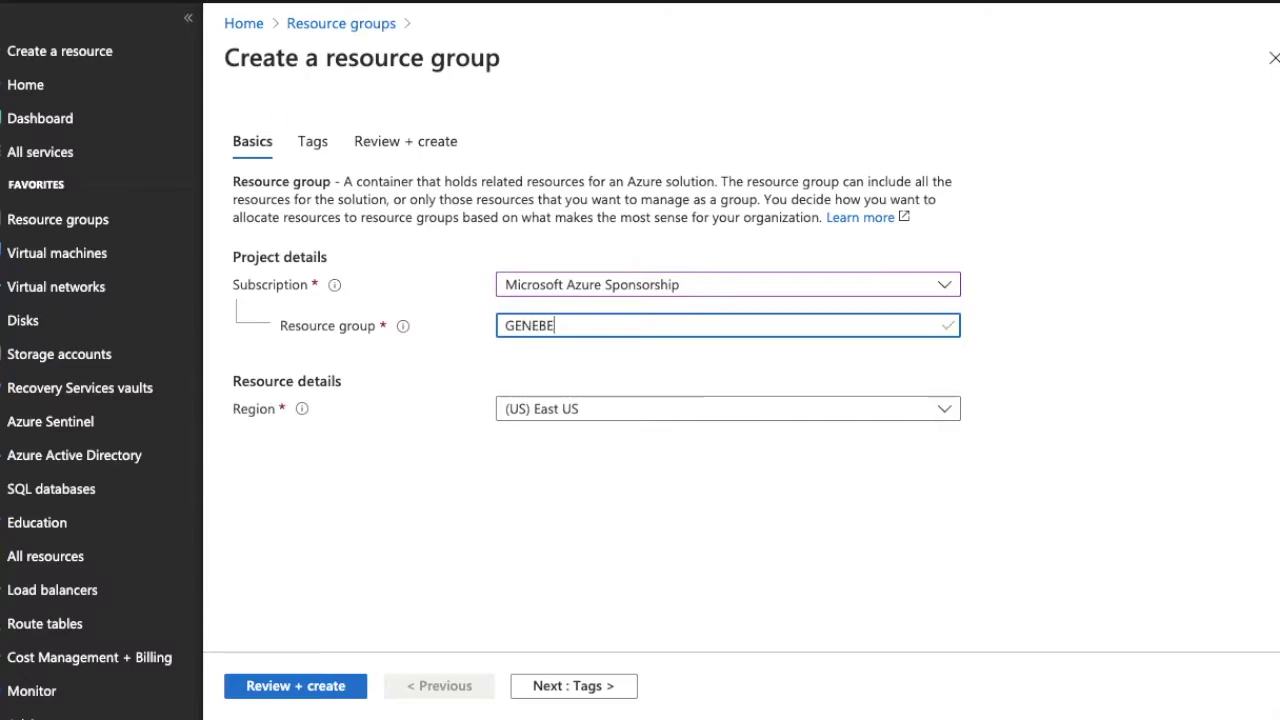
# Name the resource group GENEBYTES_FORTINET, validate its settings and create it
pyautogui.write('YET')
pyautogui.press('BackSpace')
pyautogui.write('TES_FORTINET')
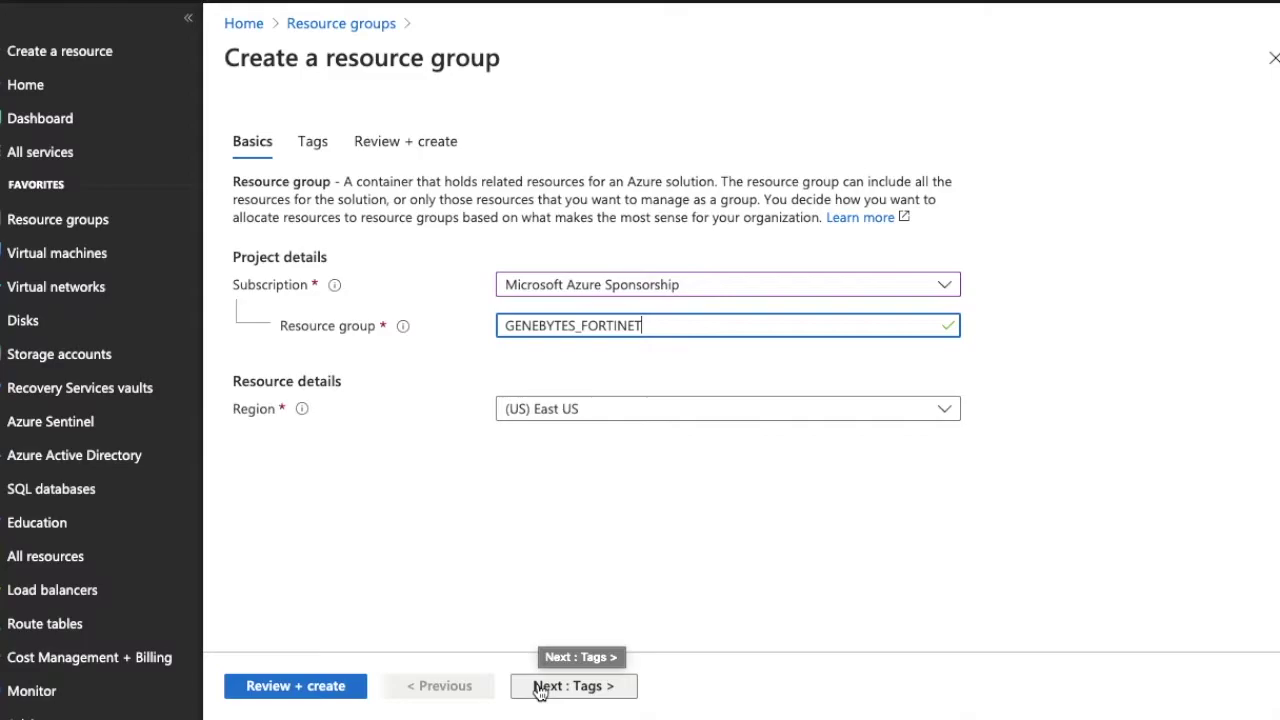
pyautogui.click(322, 694)
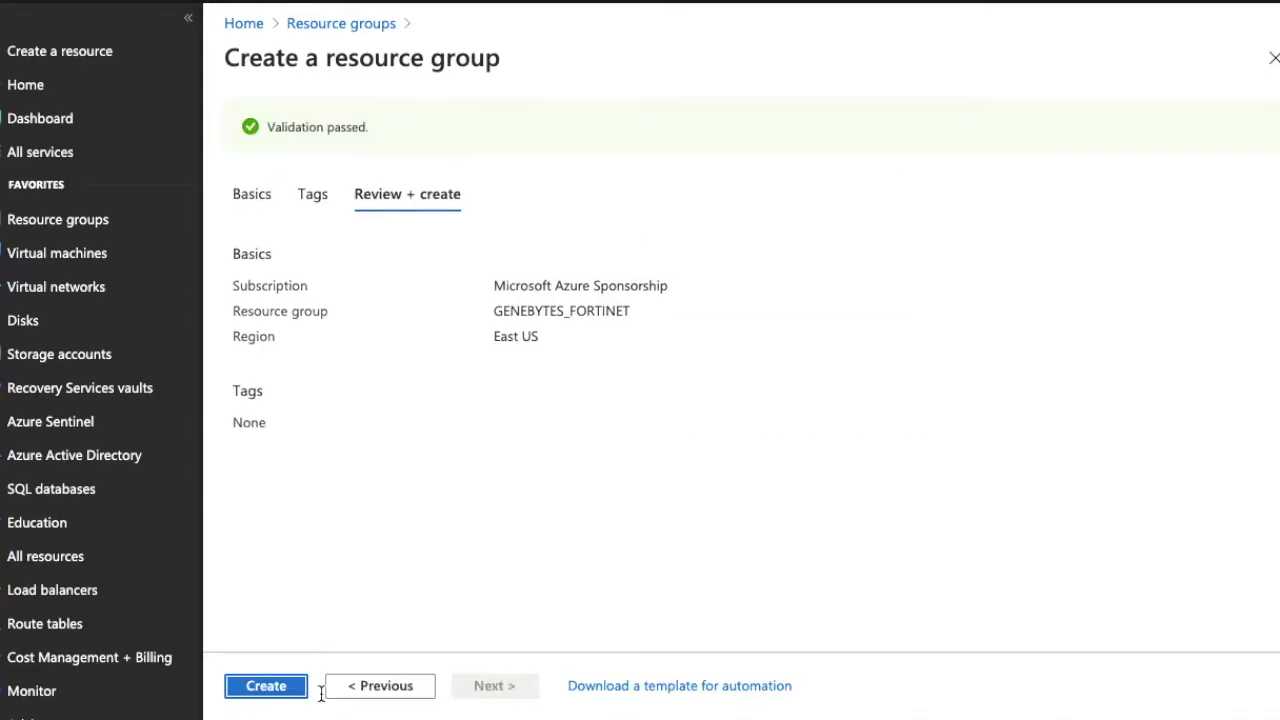
pyautogui.click(270, 688)
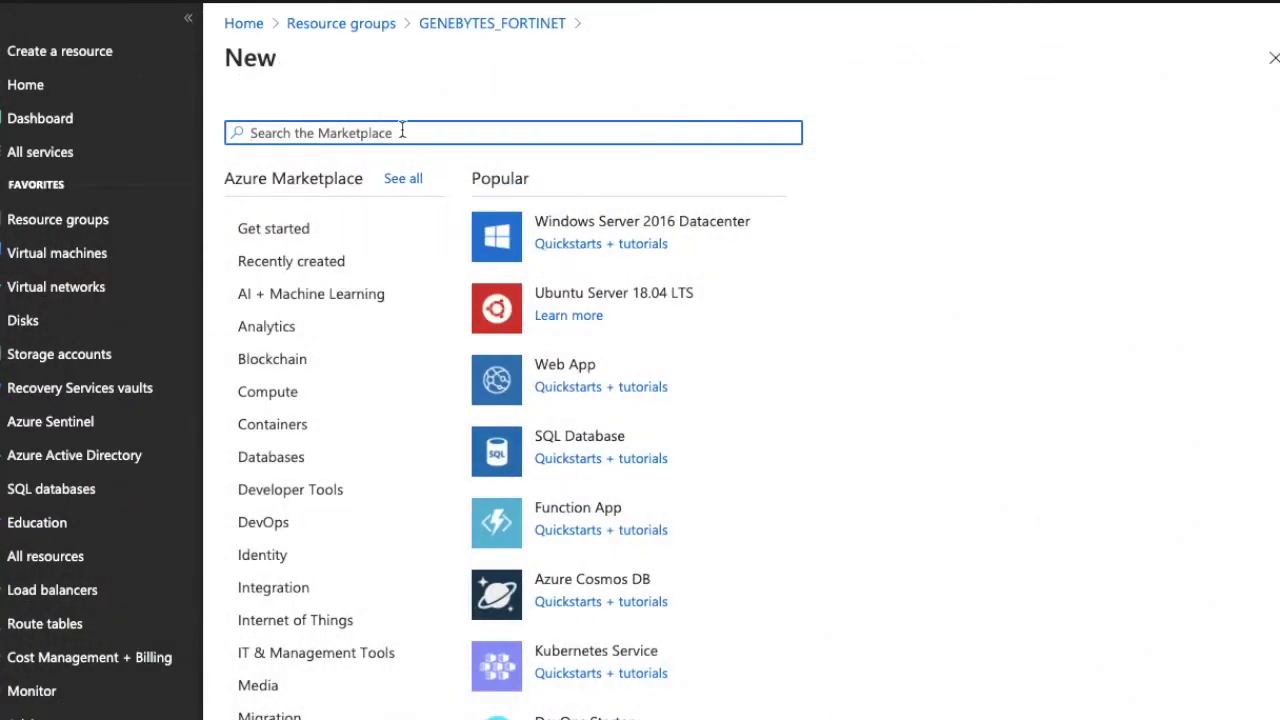
# Search the Marketplace for Fortigate and start creating the FortiGate NGFW - Single VM with ARM Template
pyautogui.write('Fortigate')
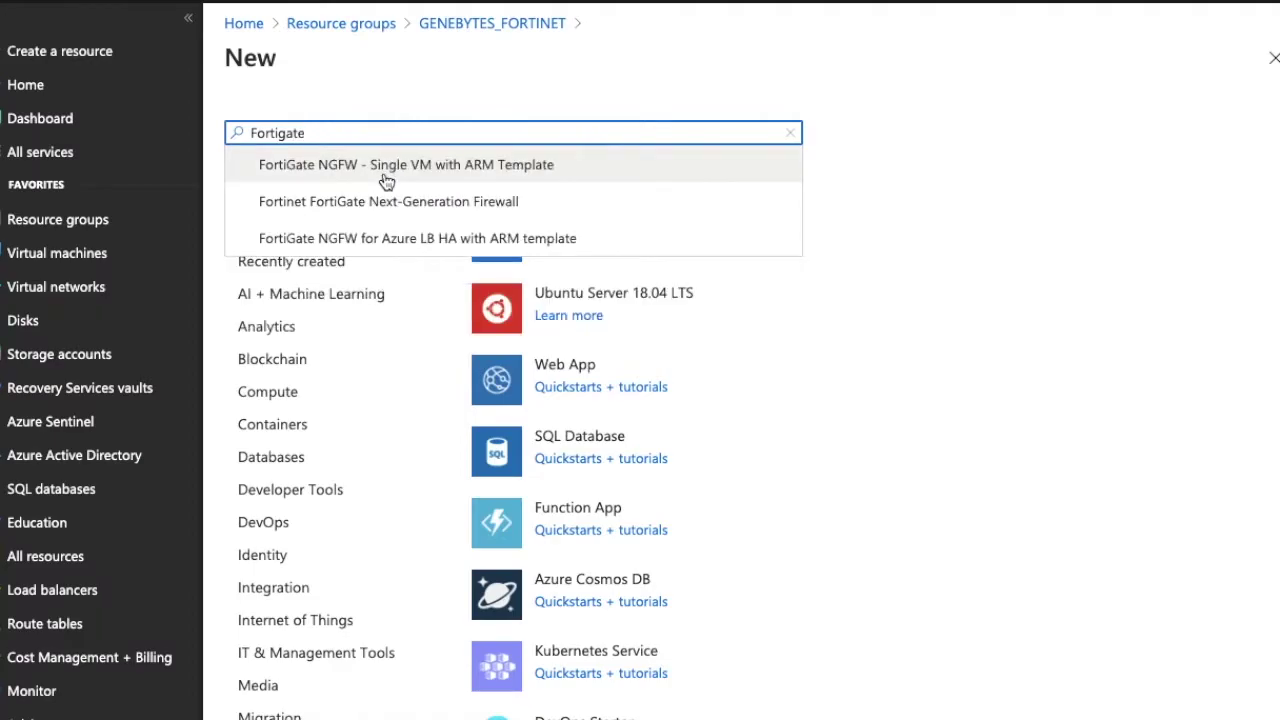
pyautogui.click(386, 165)
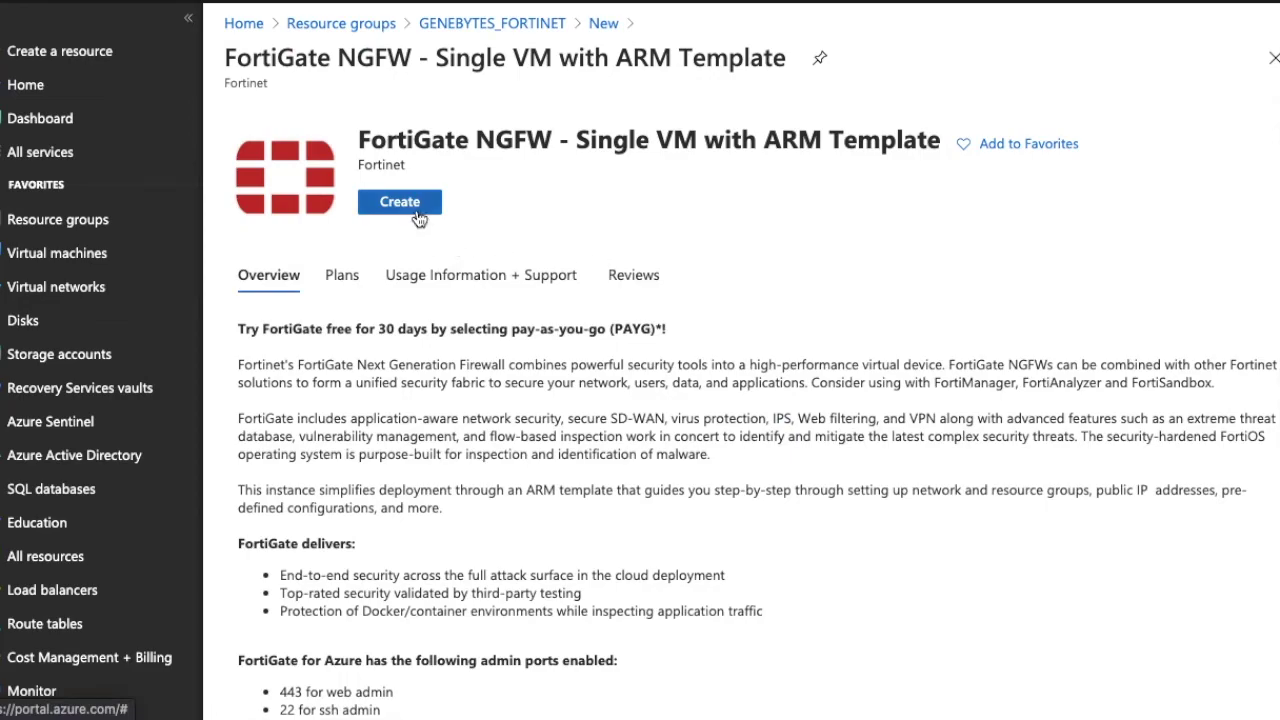
pyautogui.click(416, 210)
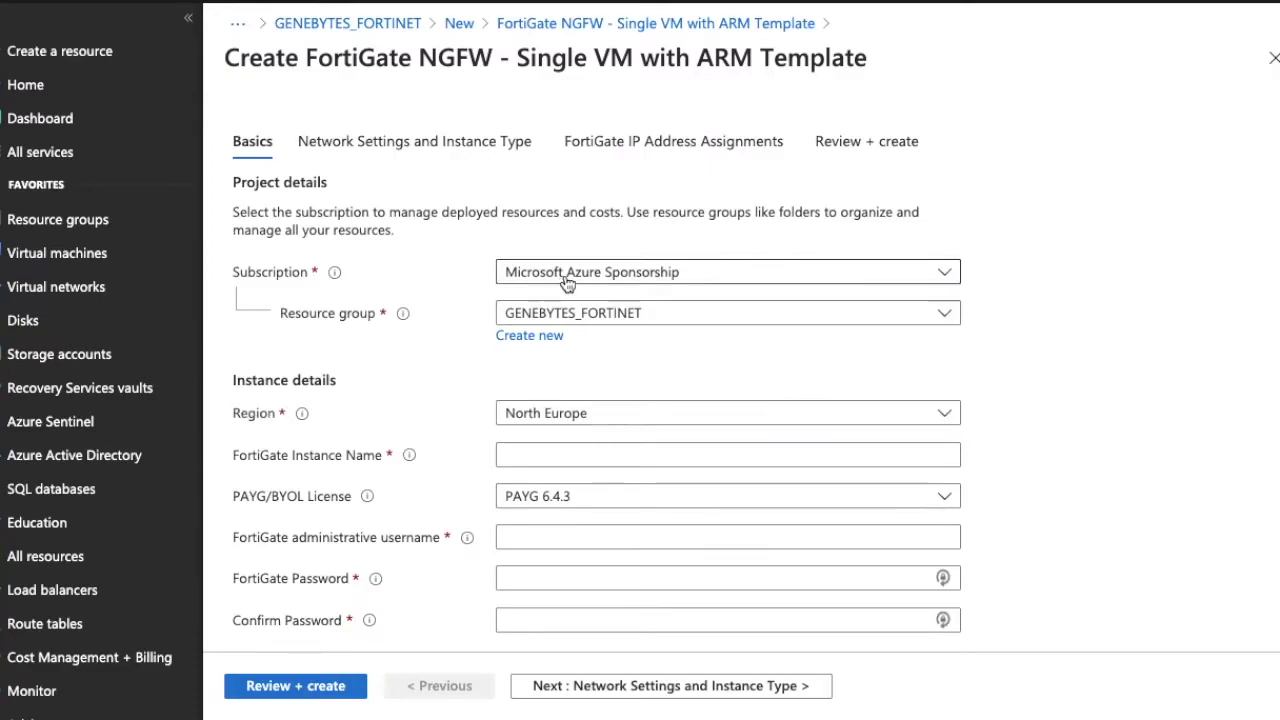
# Set the deployment region to Central India and name the FortiGate instance GENEBYTESFW
pyautogui.scroll(-1, 565, 325)
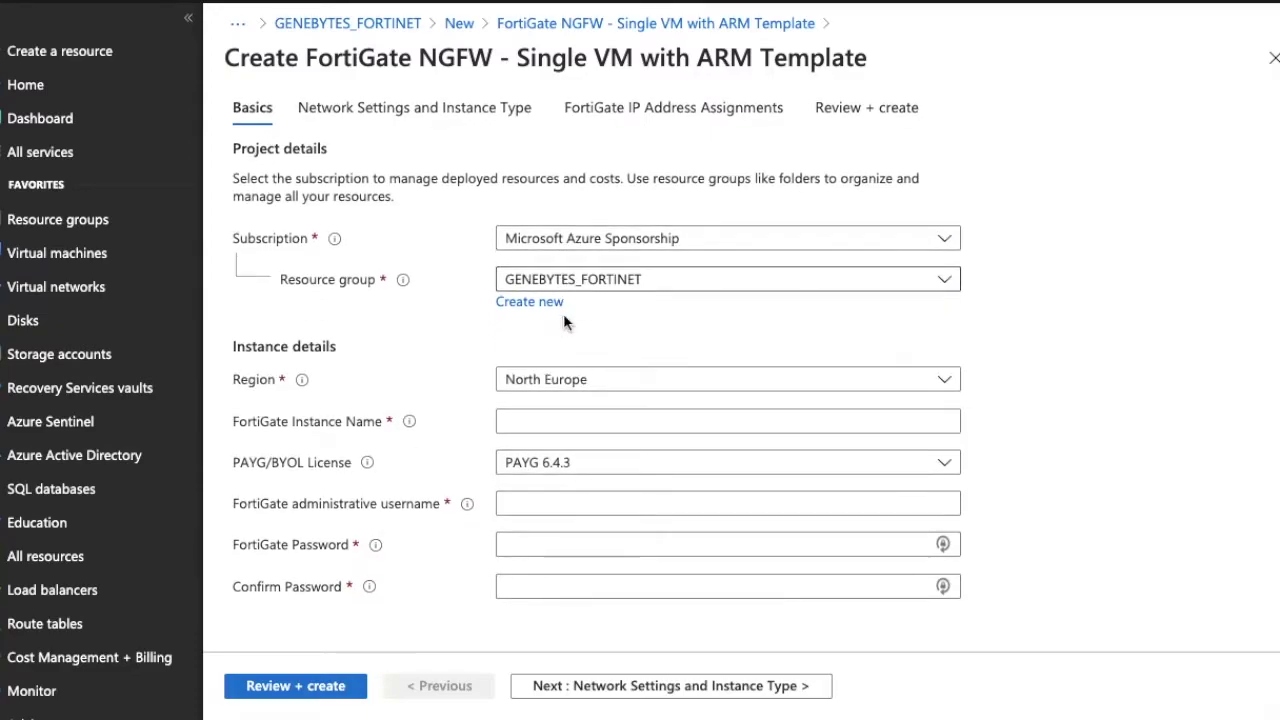
pyautogui.click(568, 383)
pyautogui.write('Centra')
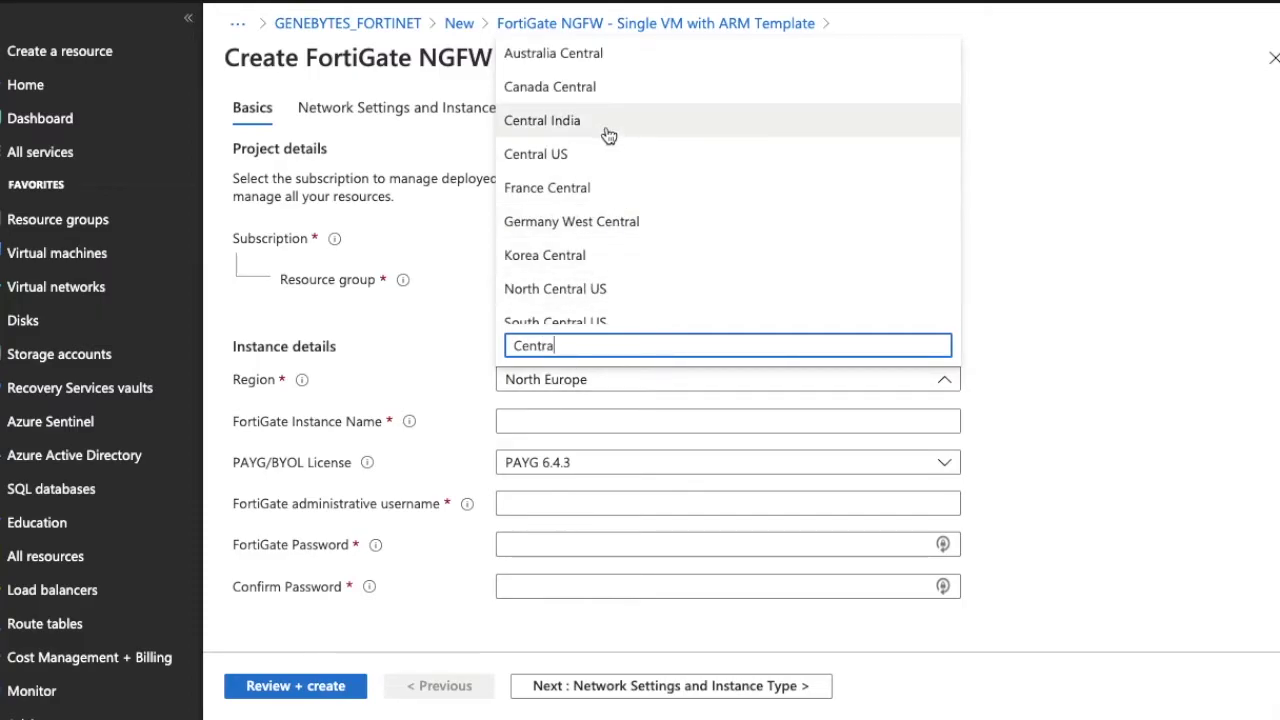
pyautogui.click(608, 135)
pyautogui.click(545, 421)
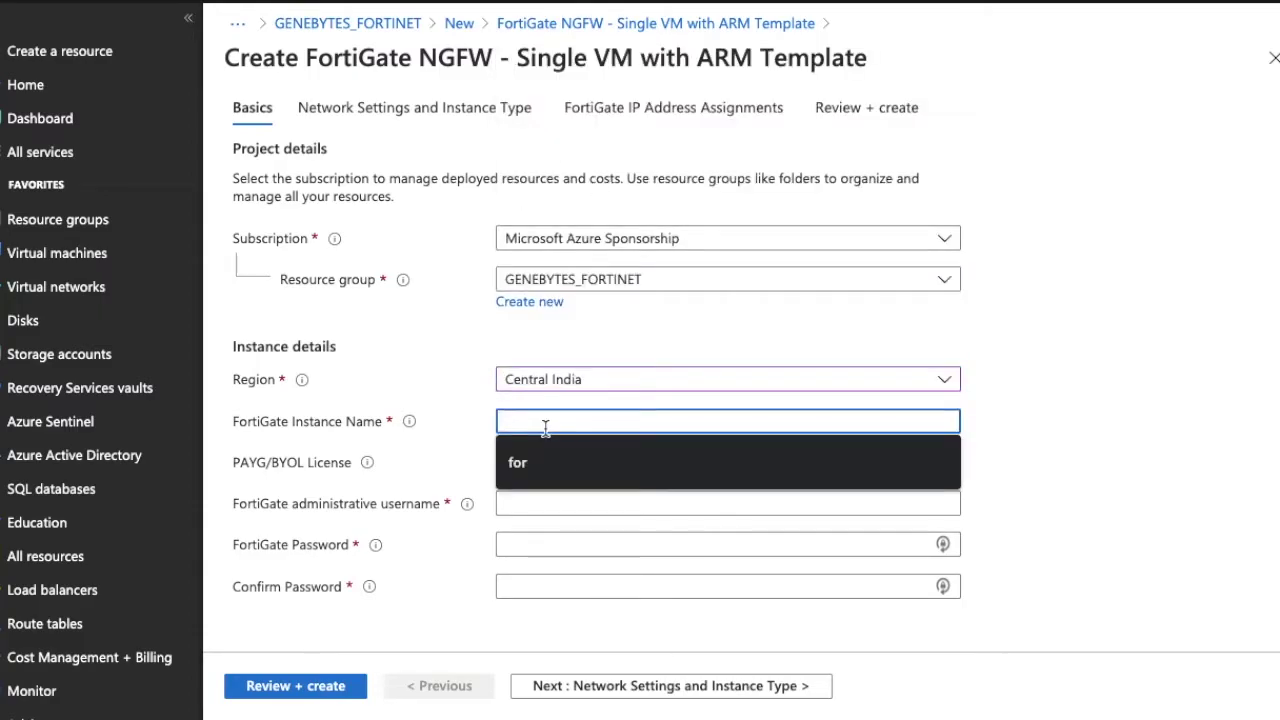
pyautogui.write('GENEBYTESFW')
# Set the FortiGate administrative username to superadmin, then enter and confirm the FortiGate password
pyautogui.click(543, 500)
pyautogui.write('superadmin')
pyautogui.press('Tab')
pyautogui.write('**************')
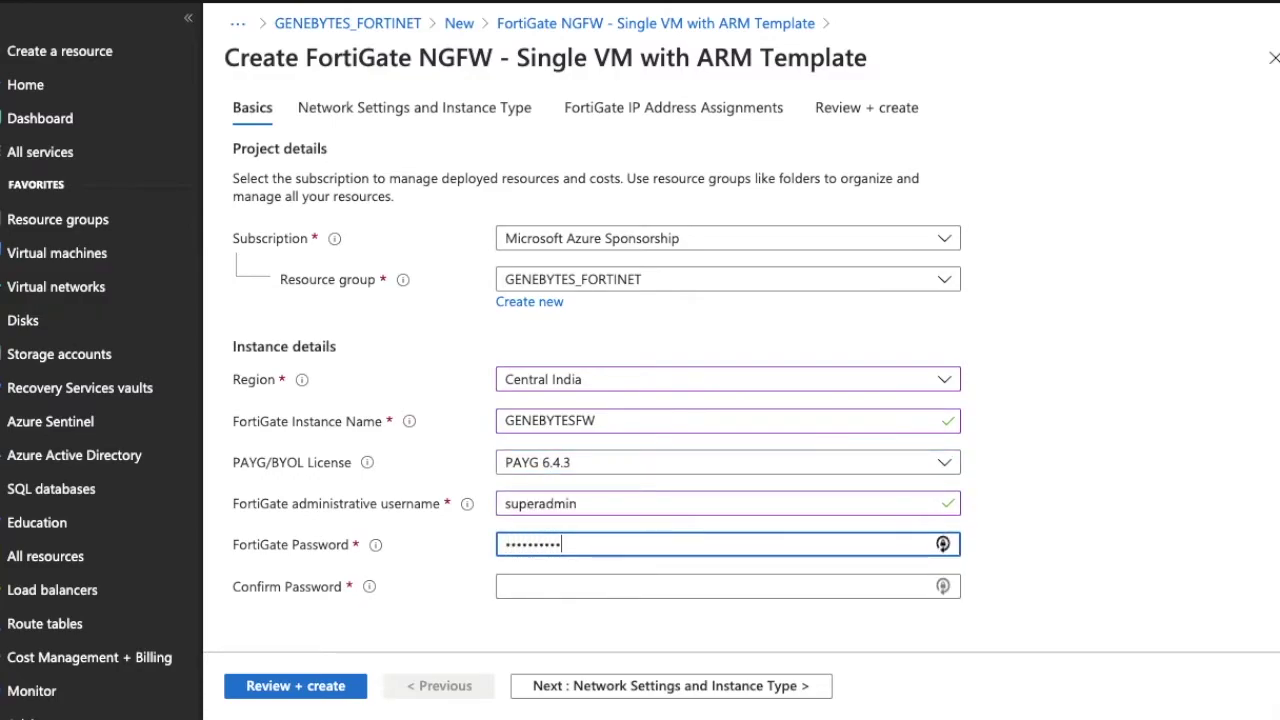
pyautogui.press('Tab')
pyautogui.write('*************')
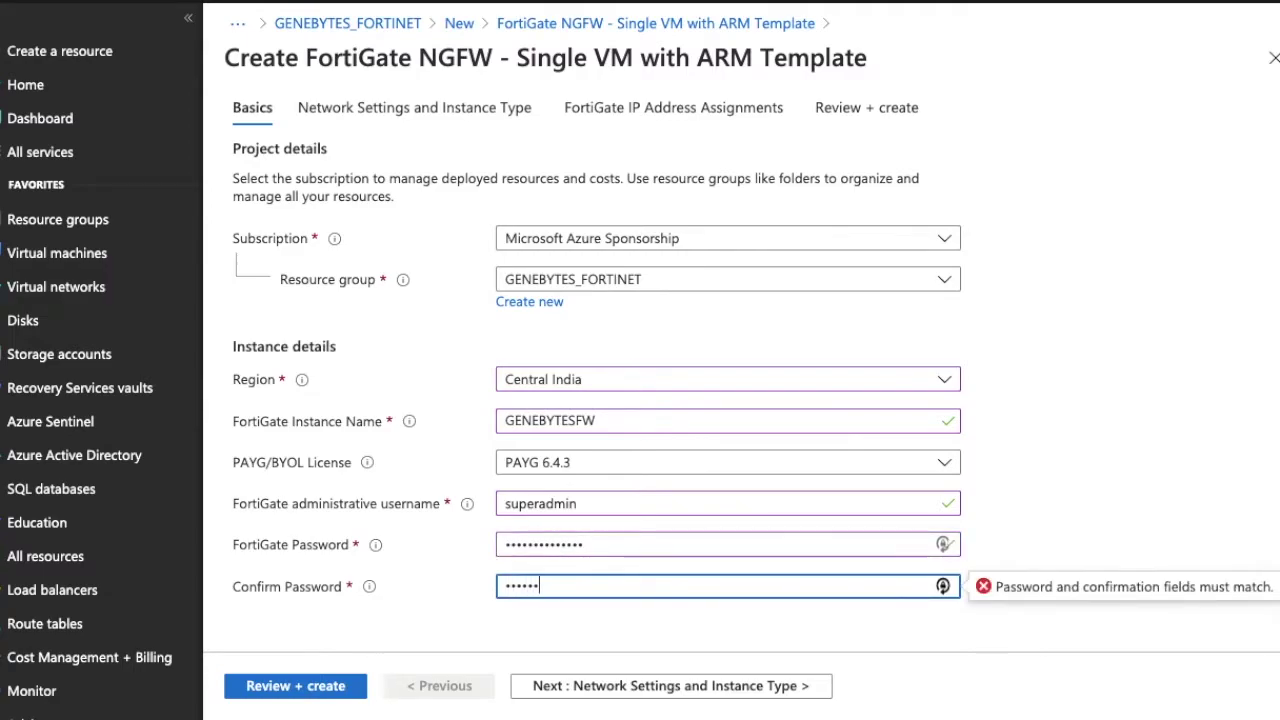
pyautogui.write('*')
pyautogui.press('Tab')
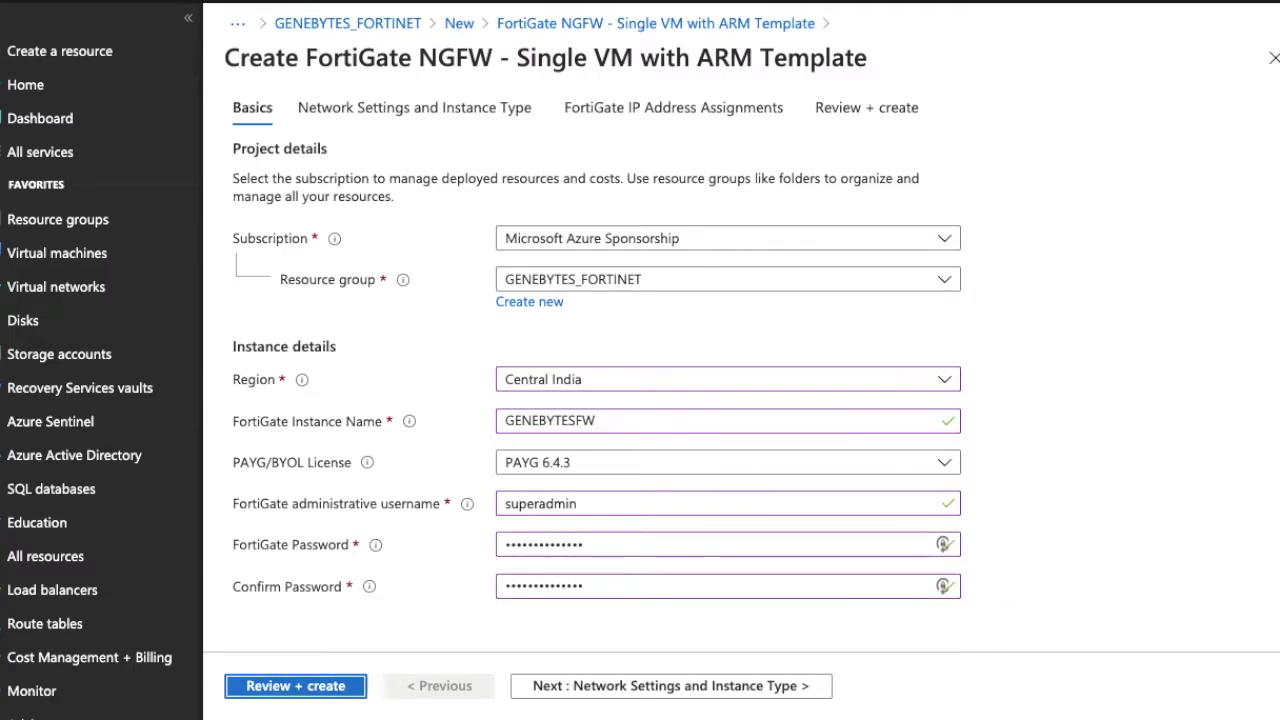
# In the network settings, start a new virtual network and set its address range to 10.50.0.0/24
pyautogui.click(594, 686)
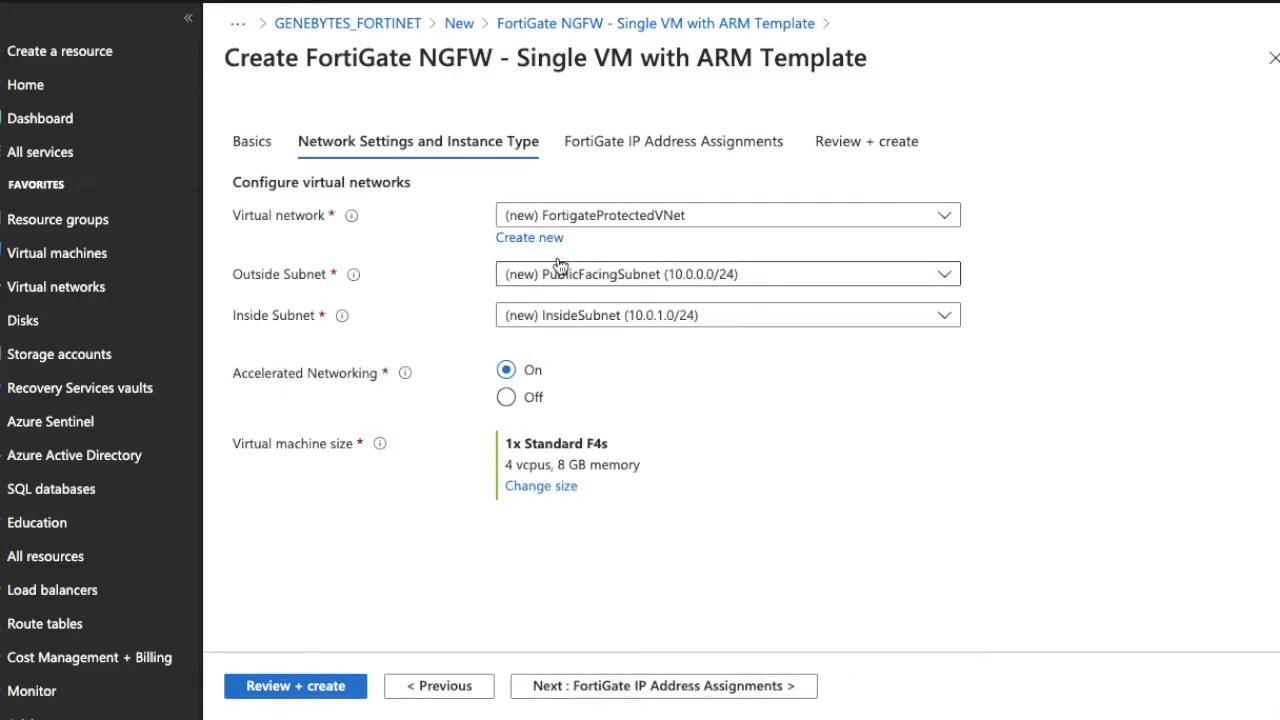
pyautogui.click(550, 239)
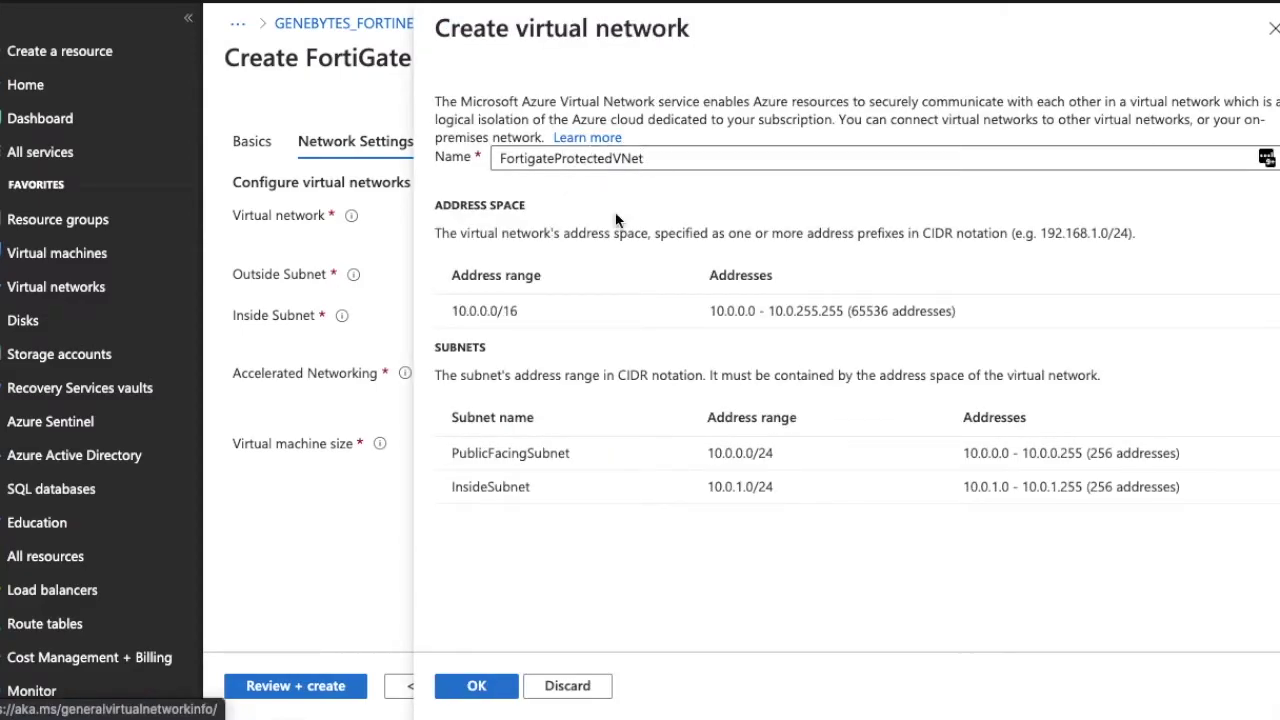
pyautogui.click(521, 309)
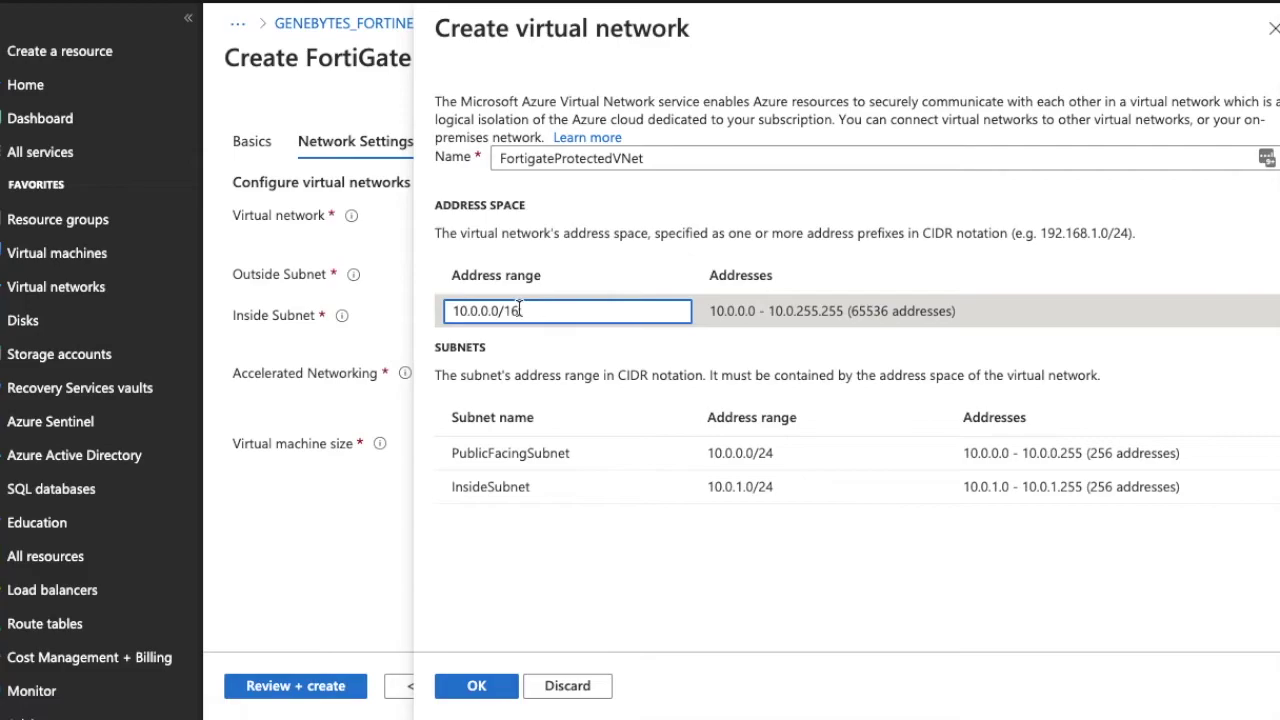
pyautogui.click(483, 310)
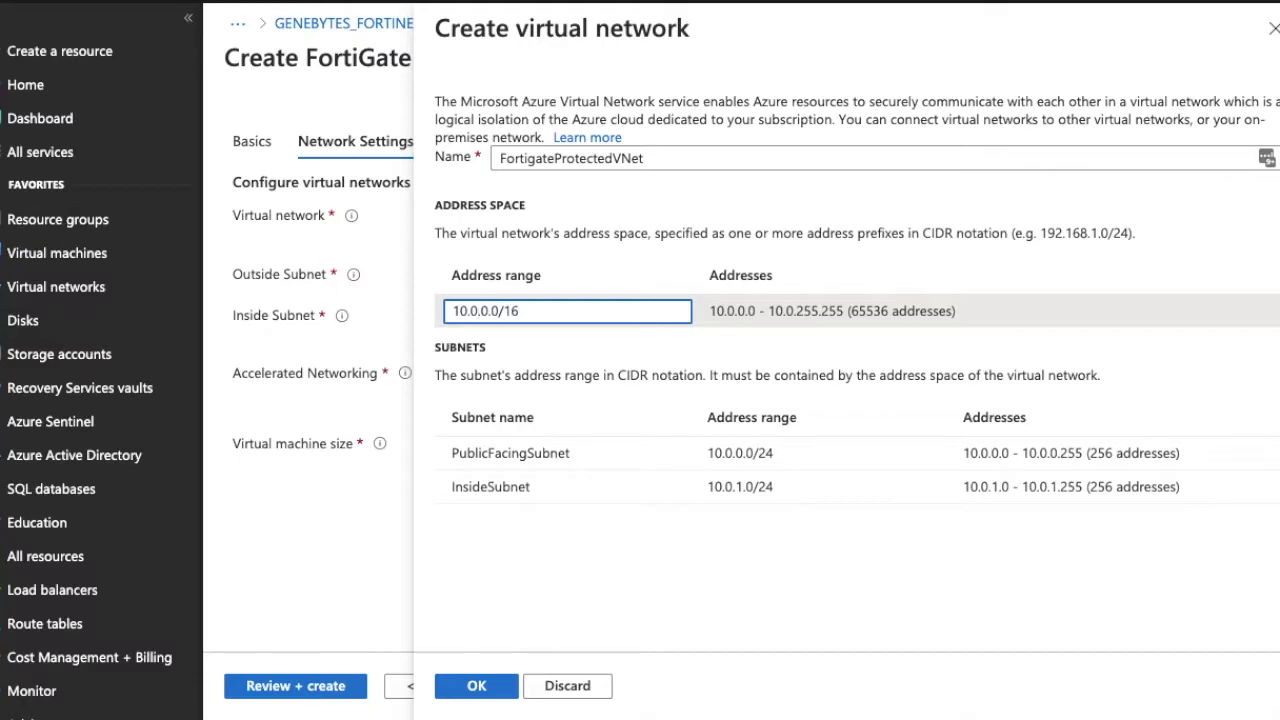
pyautogui.press('BackSpace')
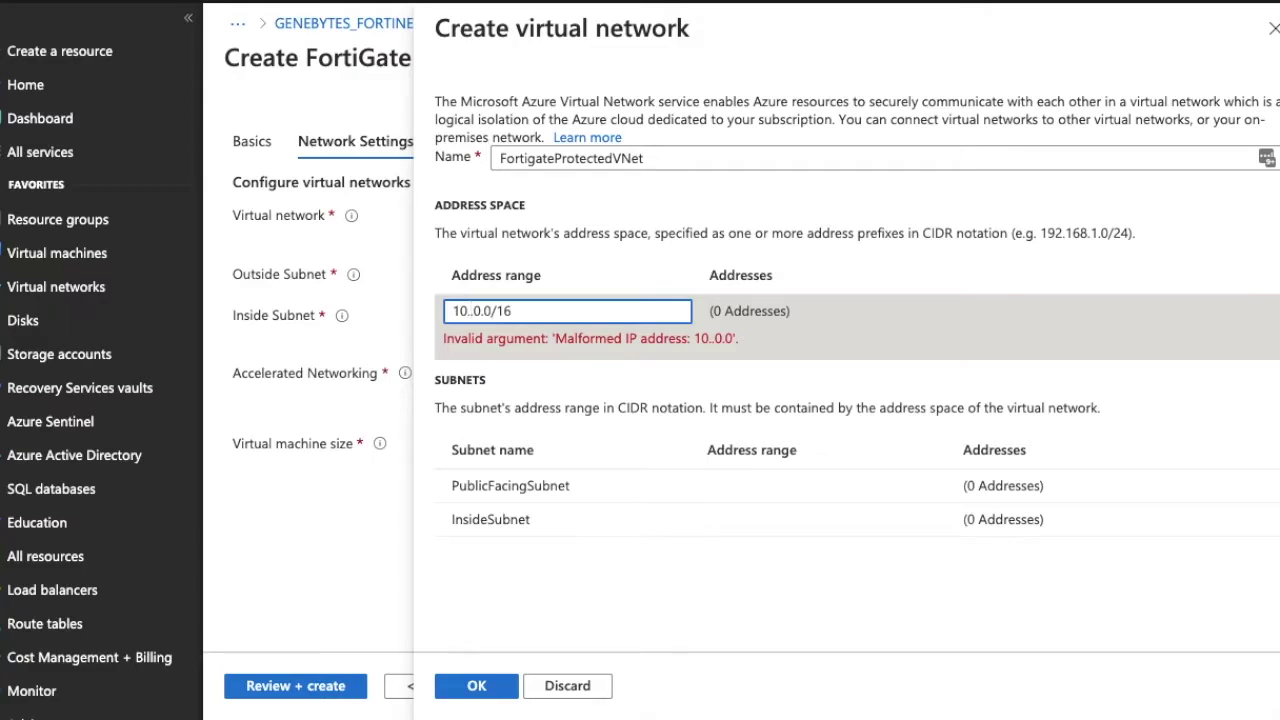
pyautogui.write('50')
pyautogui.press('Right')
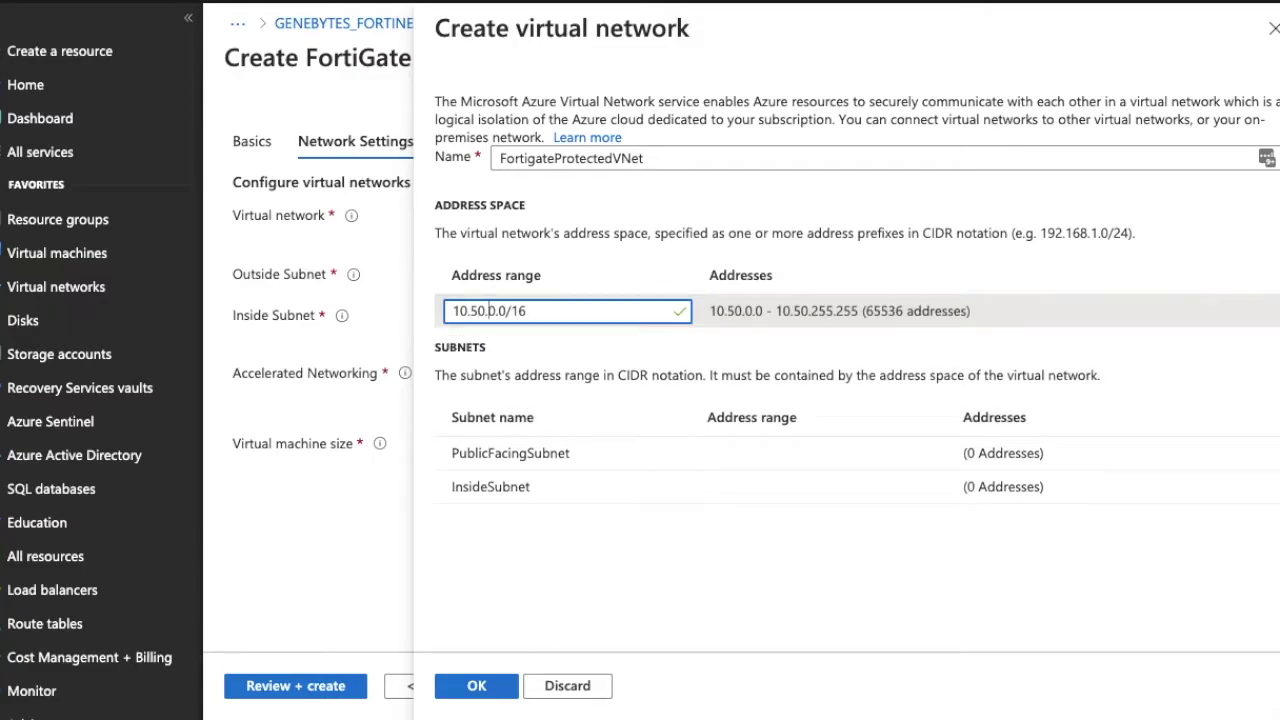
pyautogui.press('BackSpace')
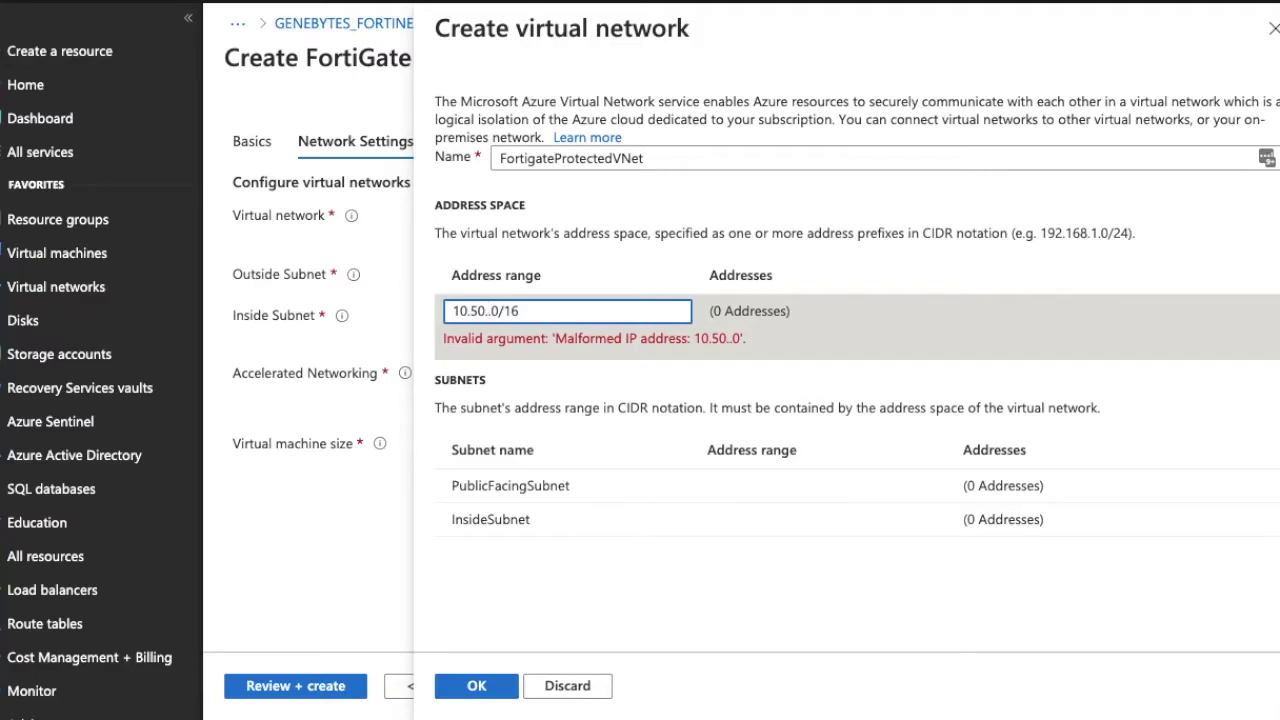
pyautogui.write('0')
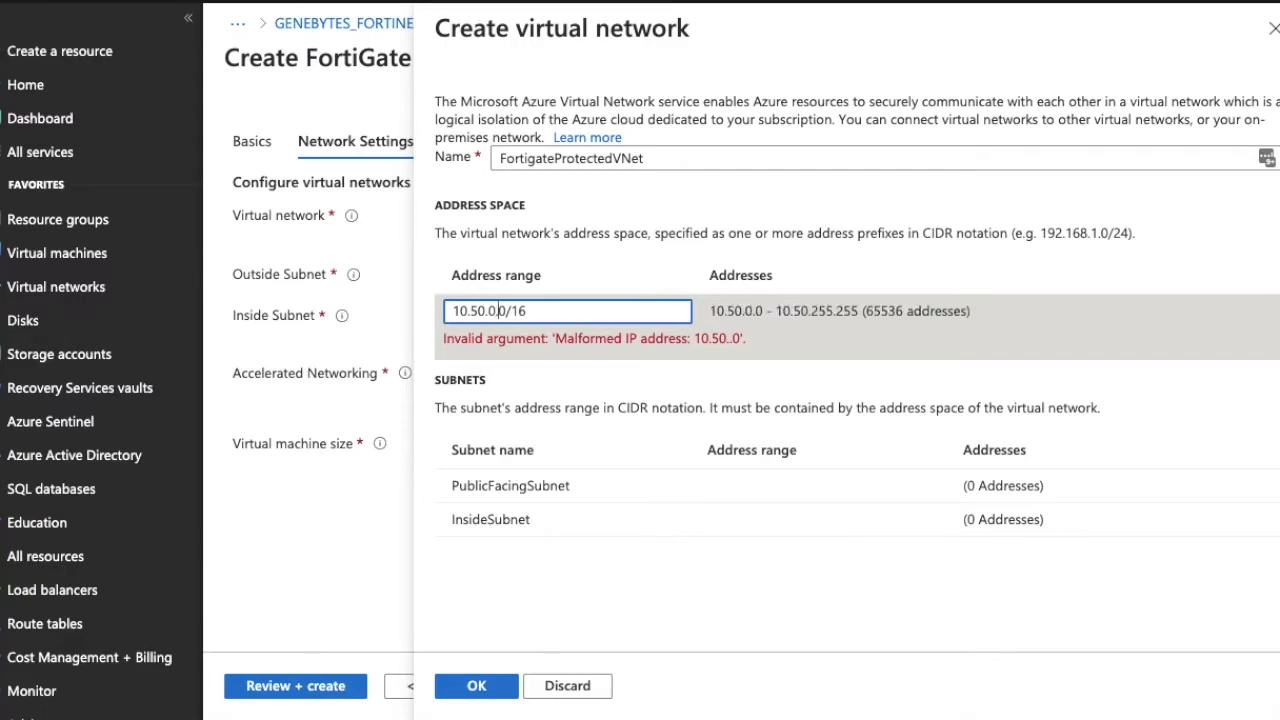
pyautogui.press('End')
pyautogui.press('BackSpace')
pyautogui.press('BackSpace')
pyautogui.write('24')
# Set the PublicFacingSubnet address range to 10.50.0.0/25
pyautogui.click(566, 455)
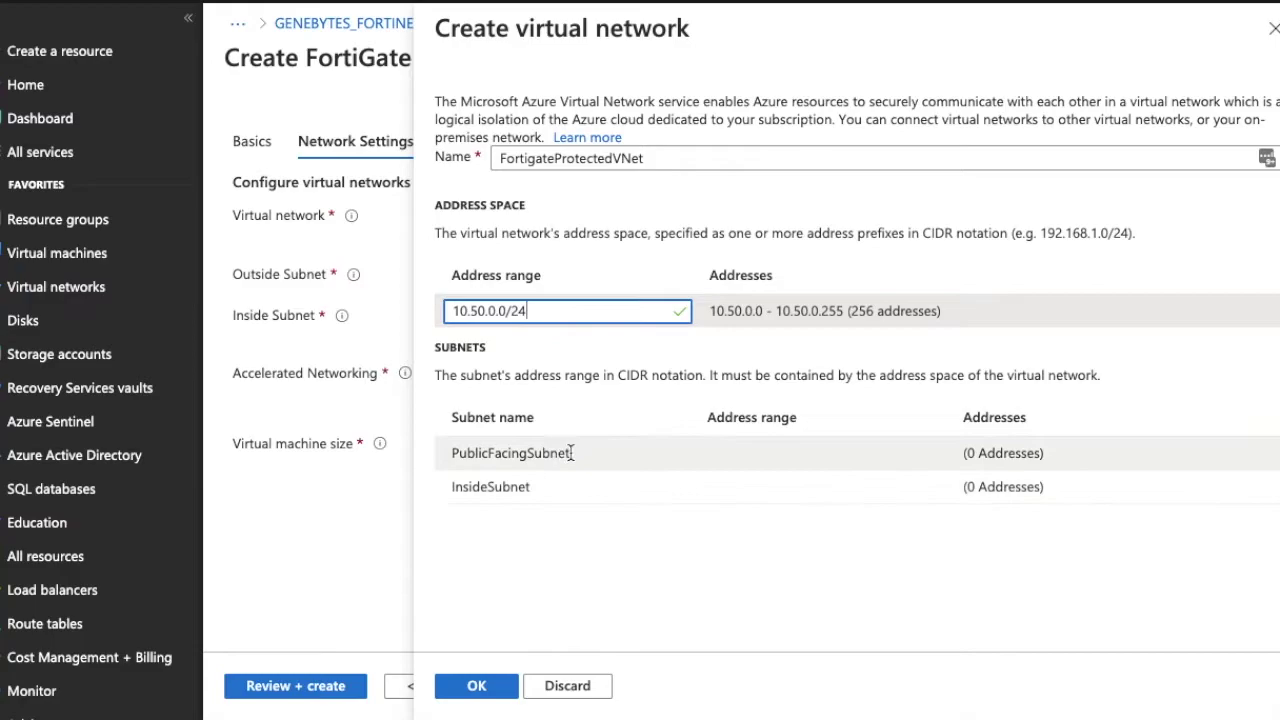
pyautogui.click(787, 455)
pyautogui.write('10')
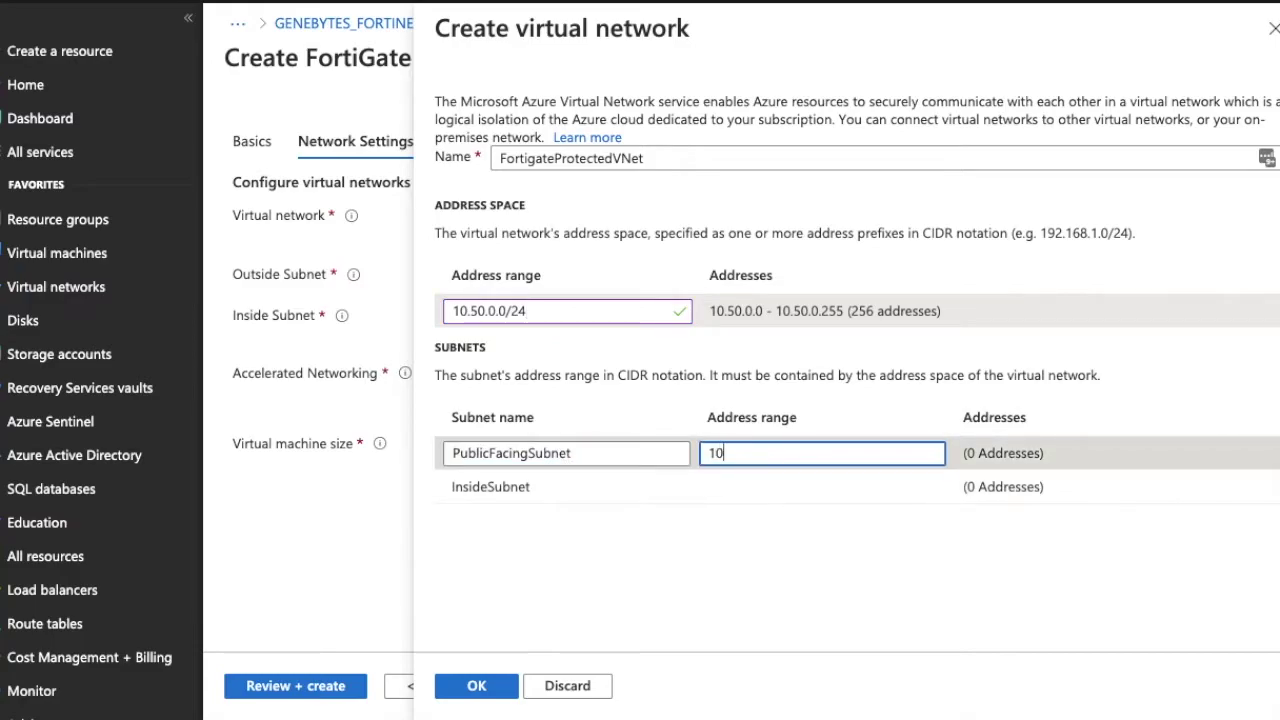
pyautogui.write('.50.0.0/25')
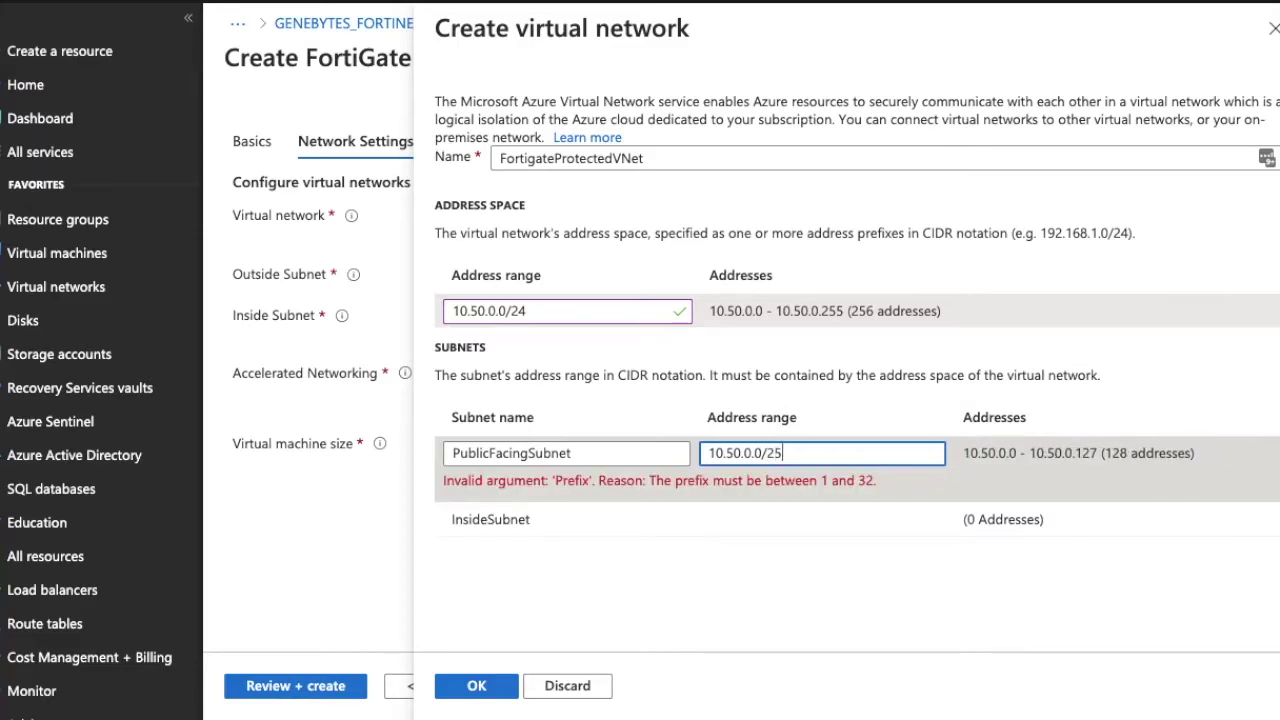
# Set the InsideSubnet address range to 10.50.0.128/25 and accept the virtual network definition
pyautogui.click(543, 487)
pyautogui.click(812, 488)
pyautogui.write('10.50.')
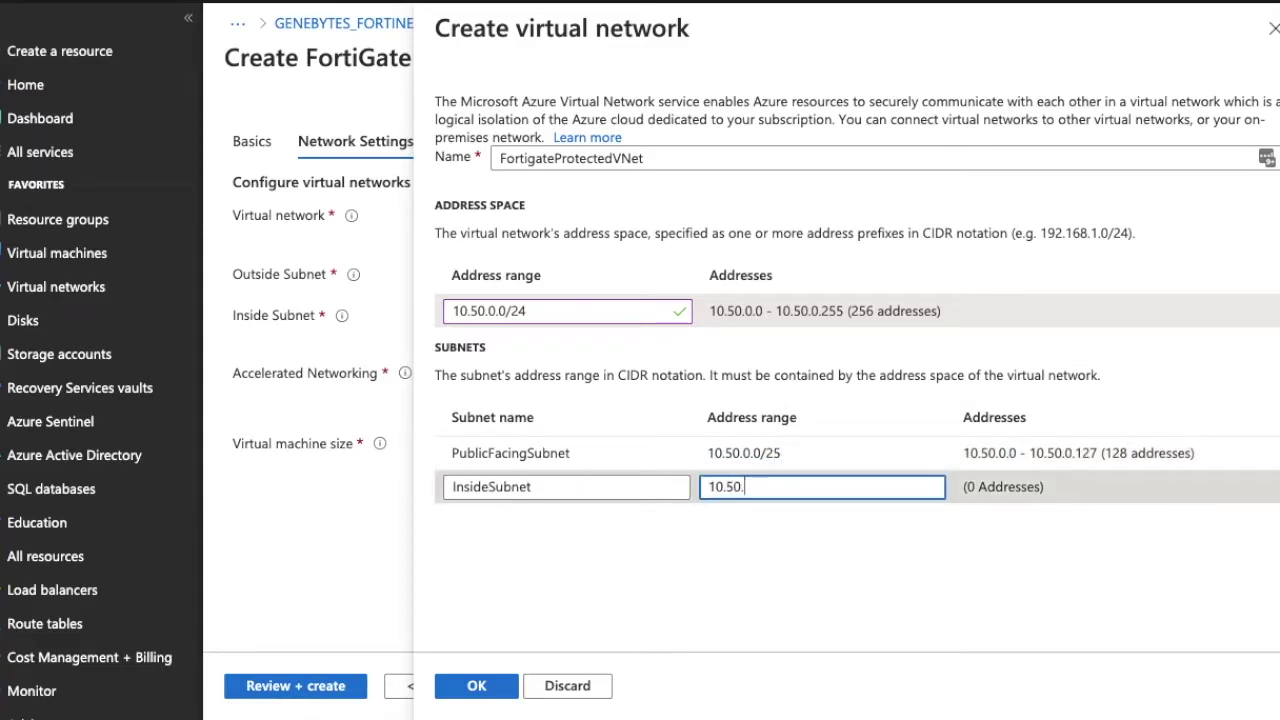
pyautogui.write('0.128/25')
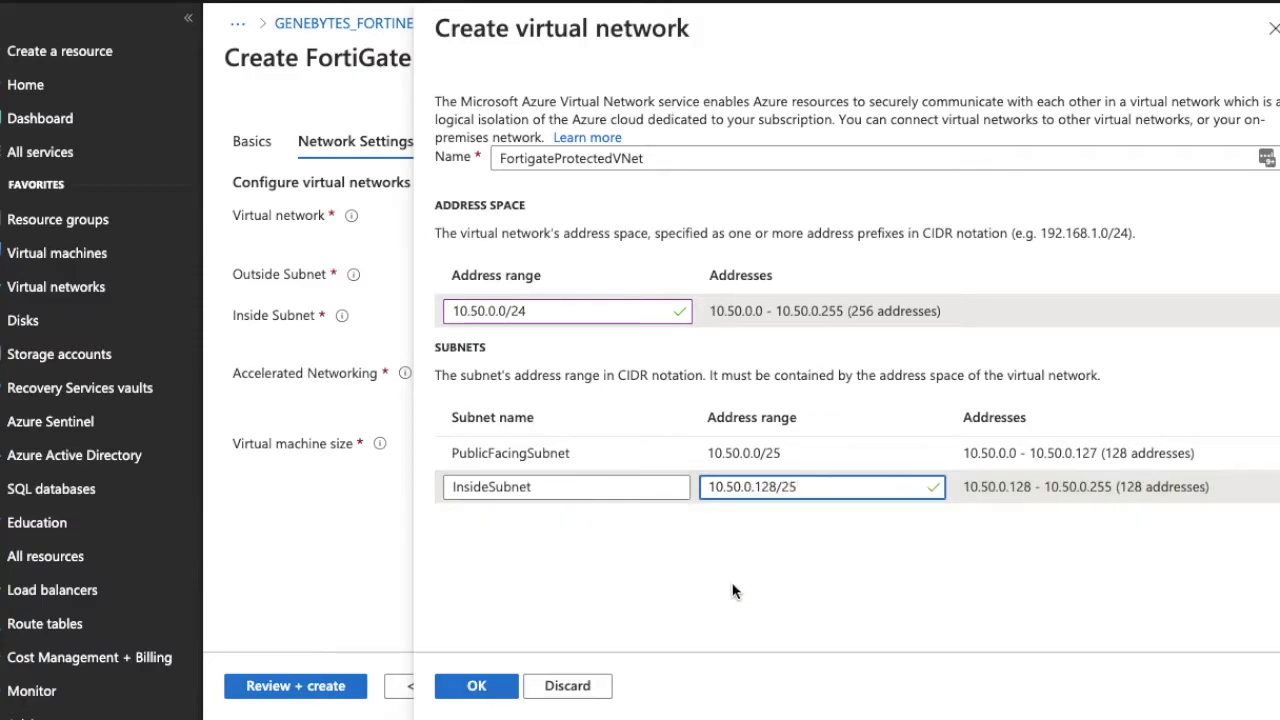
pyautogui.click(477, 686)
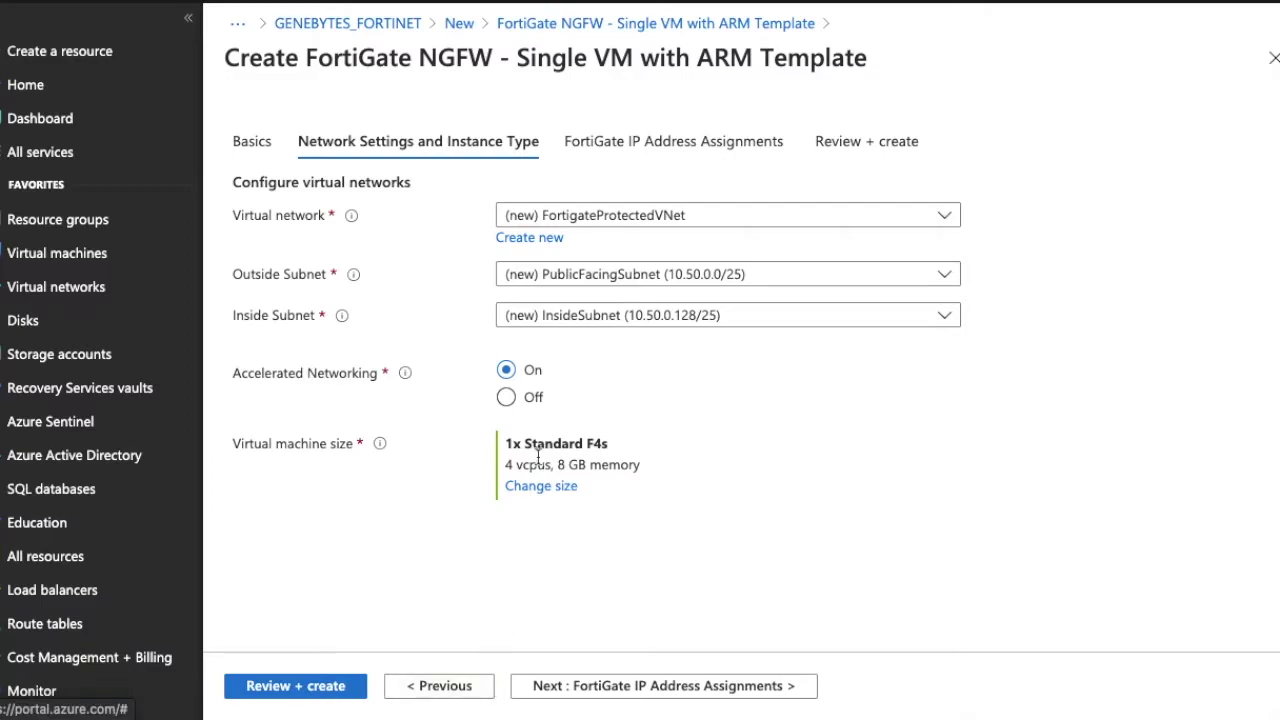
# Turn off accelerated networking and change the virtual machine size to D2s_v3
pyautogui.click(519, 397)
pyautogui.click(510, 399)
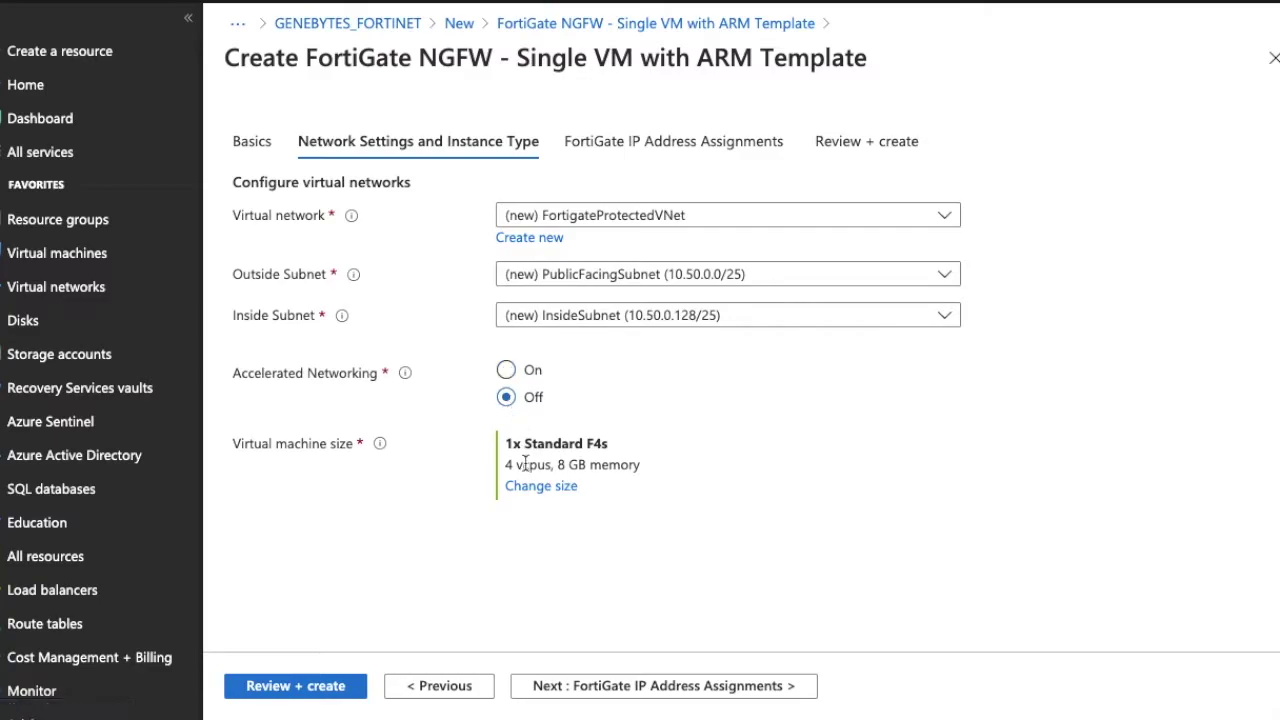
pyautogui.click(533, 487)
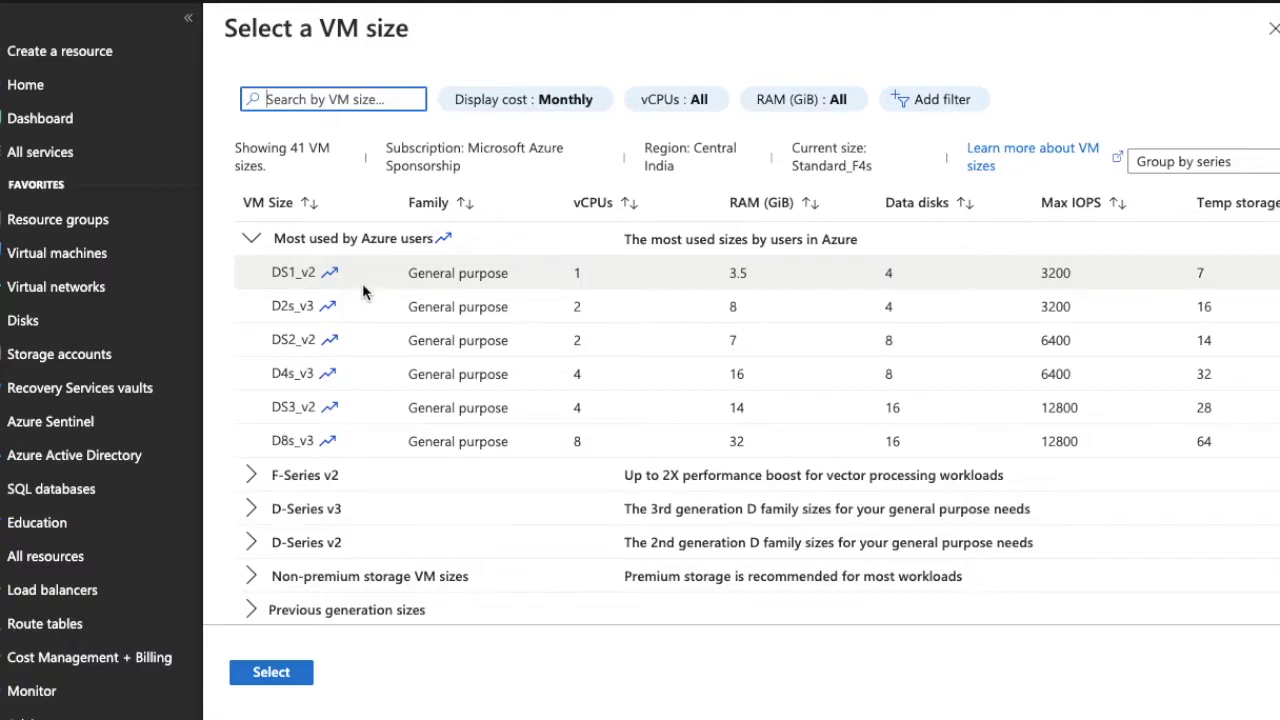
pyautogui.click(345, 306)
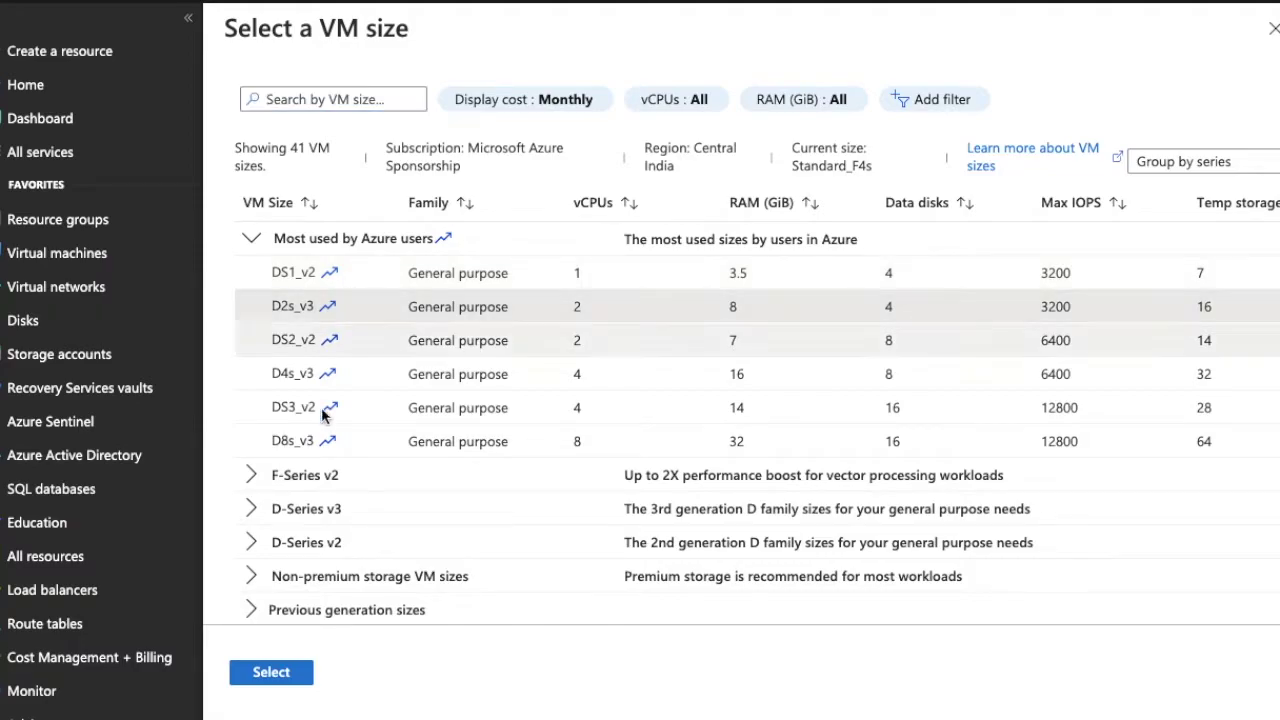
pyautogui.click(271, 672)
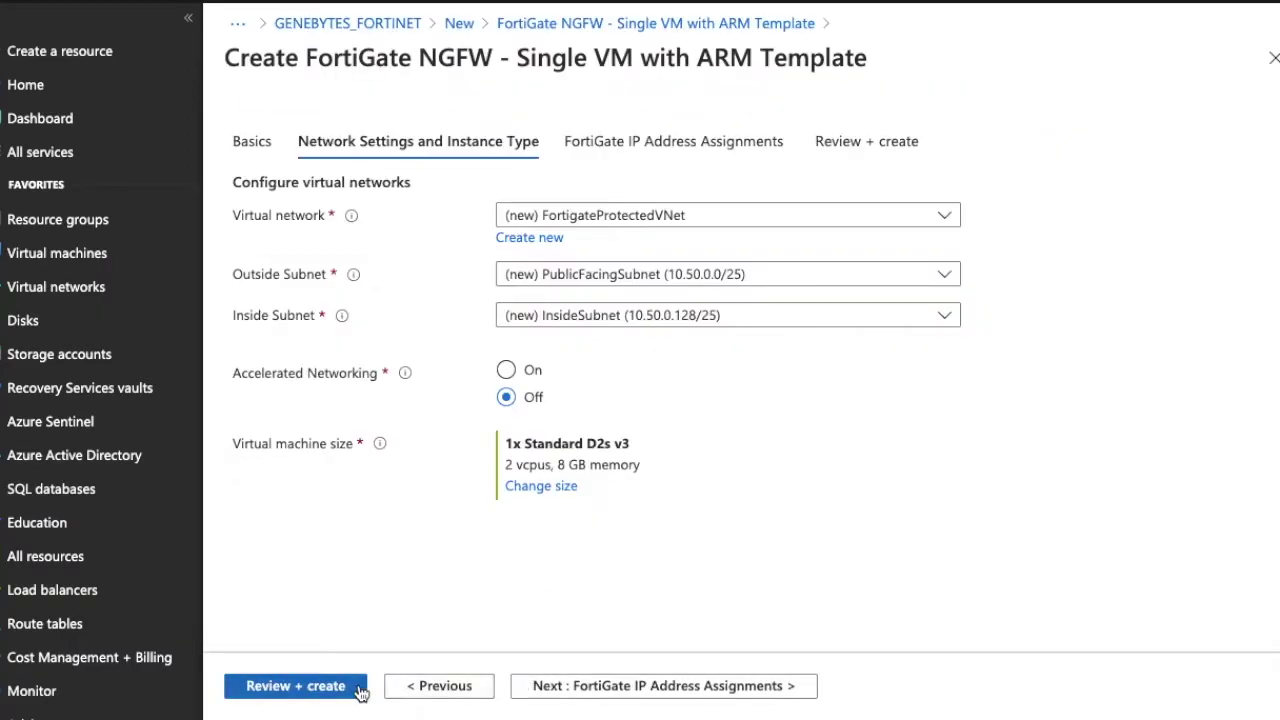
# In the FortiGate IP address assignments, create a new public IP address named FIREWALLPIP with Basic SKU and static assignment
pyautogui.click(566, 688)
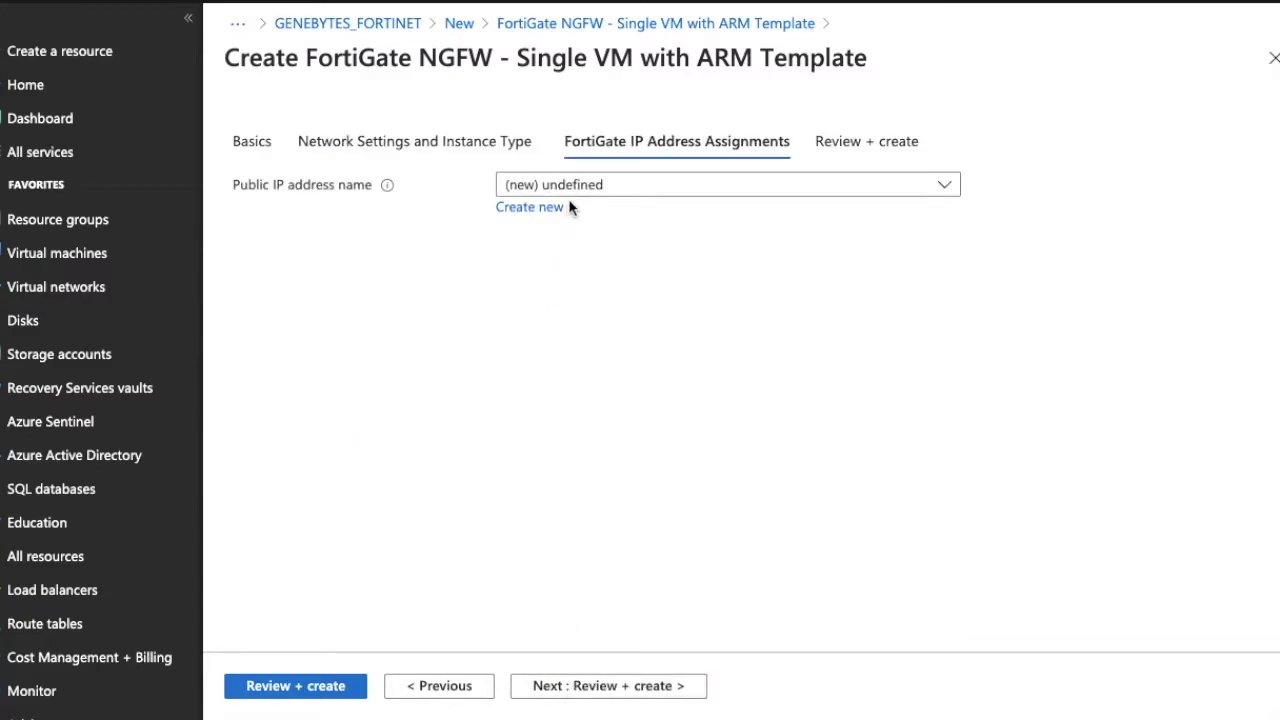
pyautogui.click(548, 211)
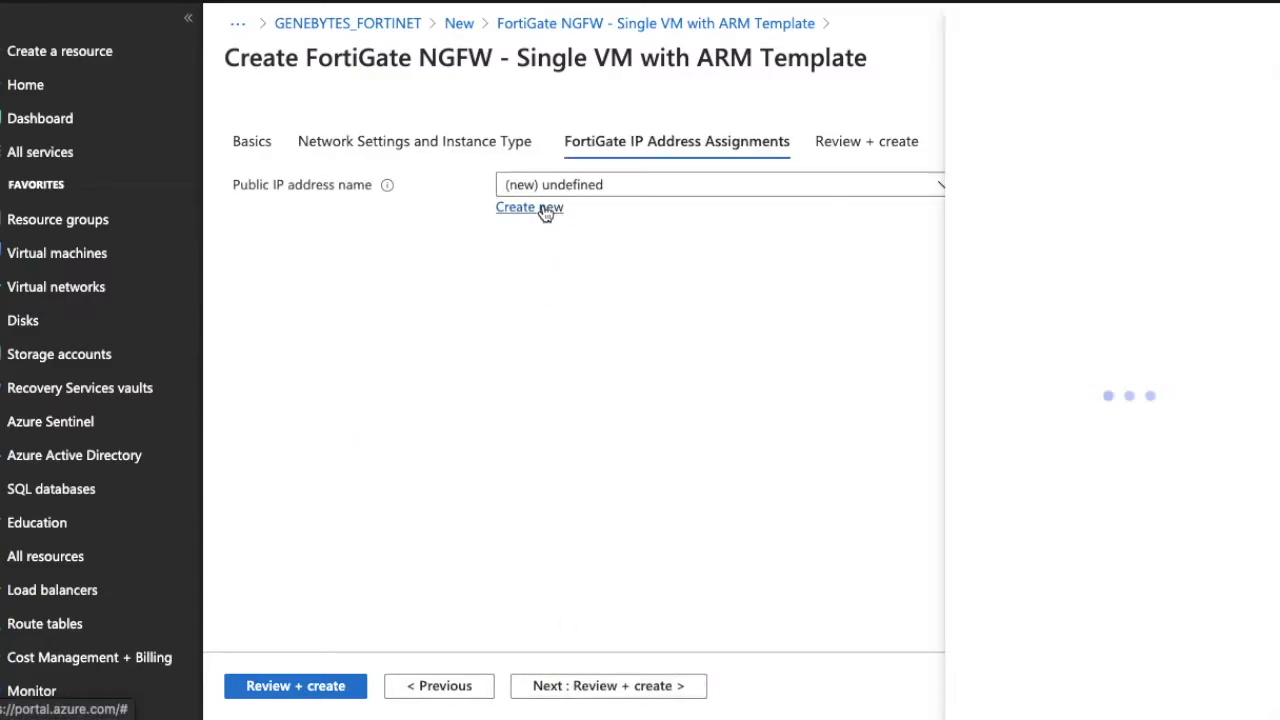
pyautogui.write('FIR')
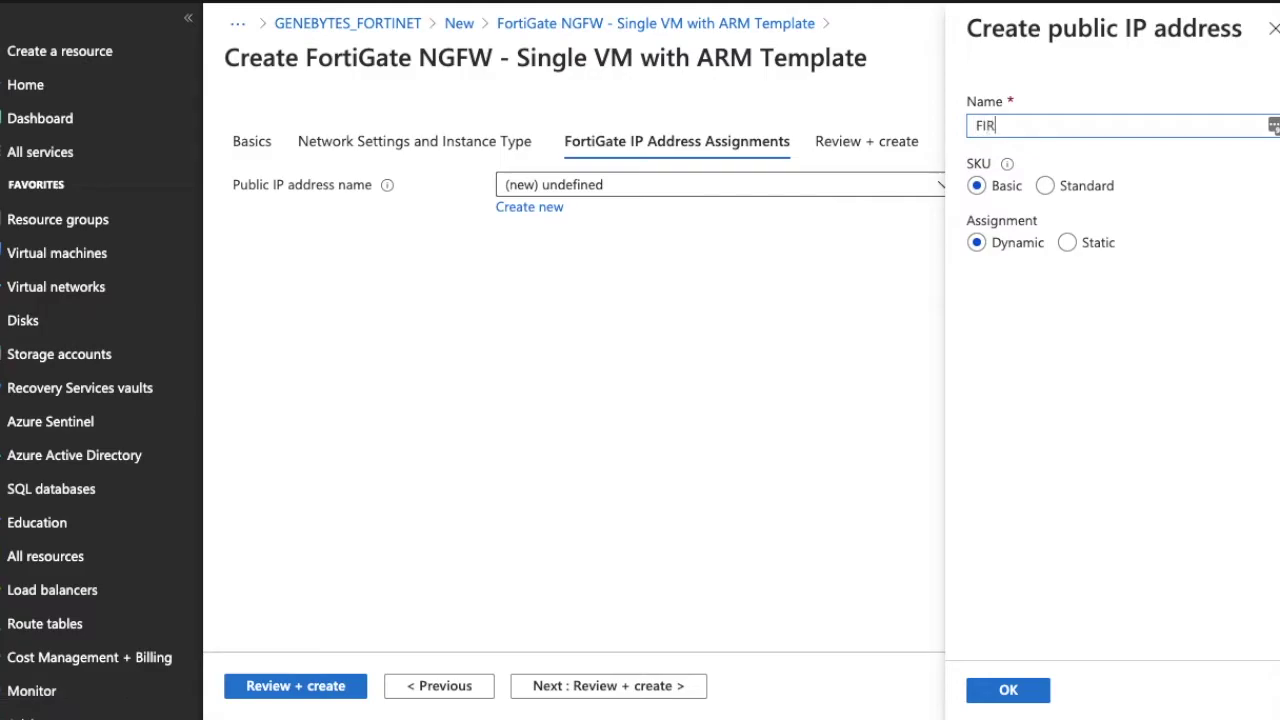
pyautogui.write('EWALLPIP')
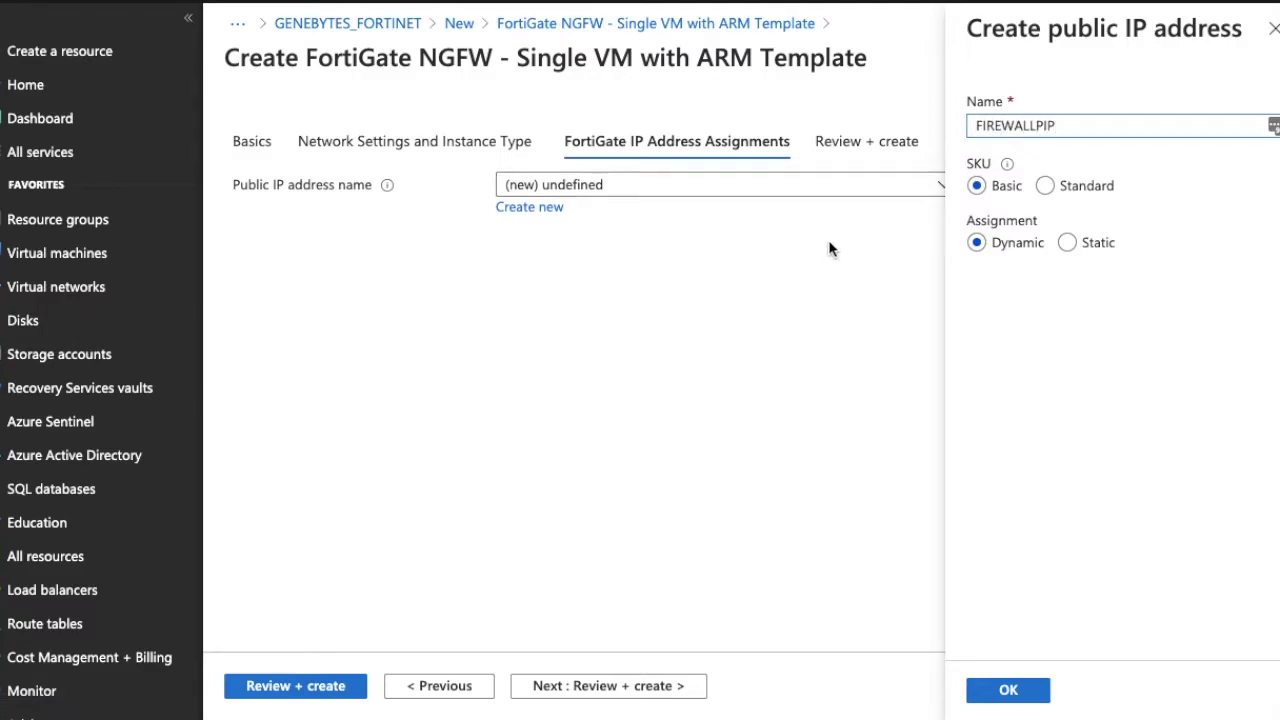
pyautogui.click(1046, 187)
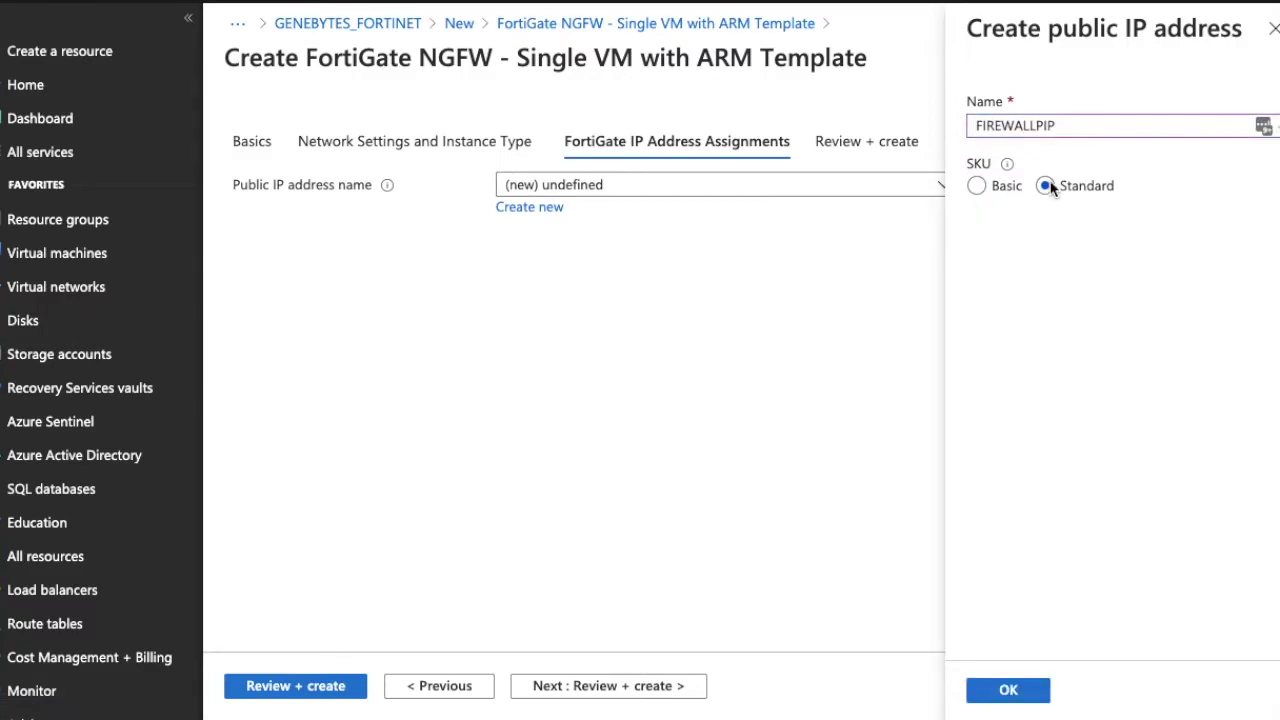
pyautogui.click(1000, 185)
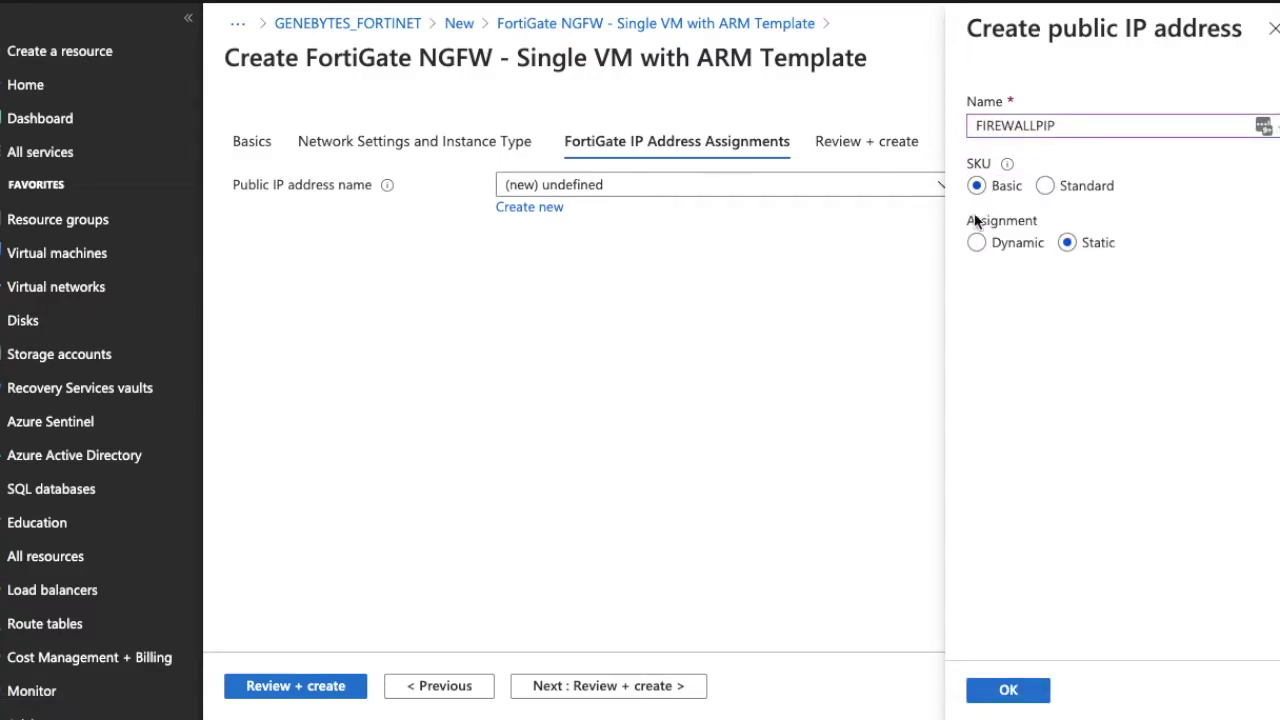
pyautogui.click(1000, 690)
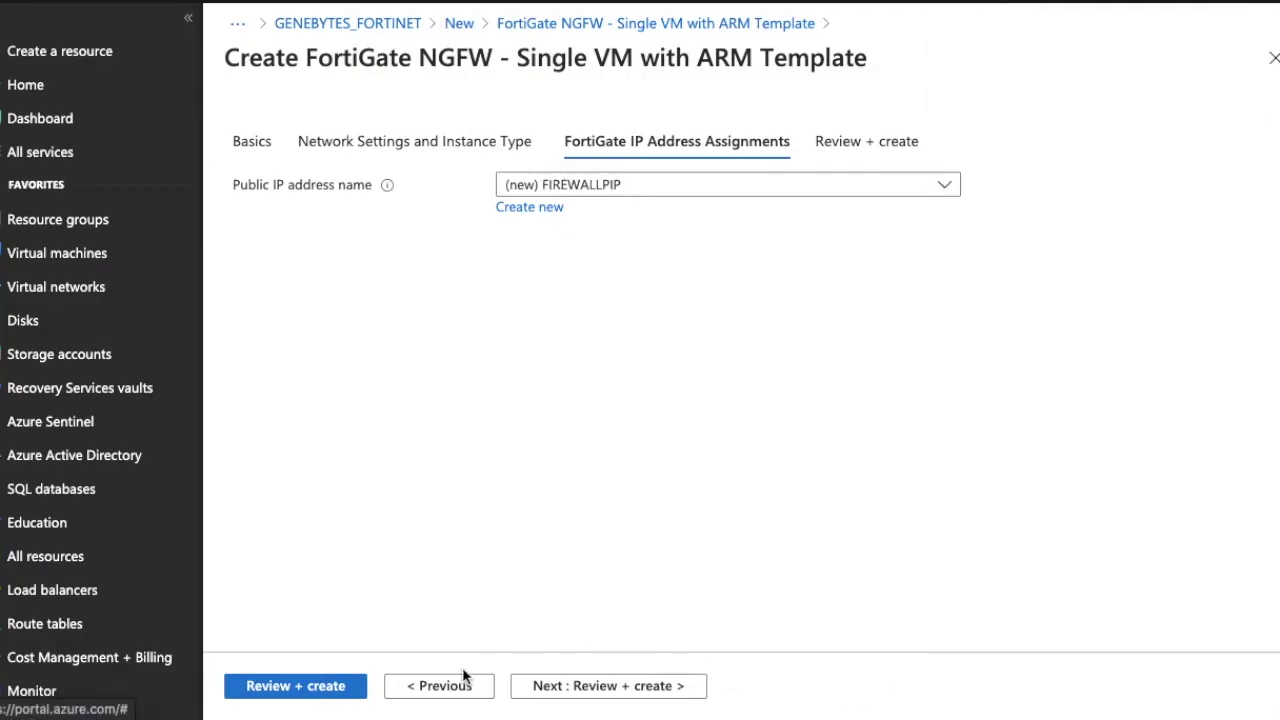
# Go through the final review of the FortiGate configuration and create the deployment
pyautogui.click(584, 687)
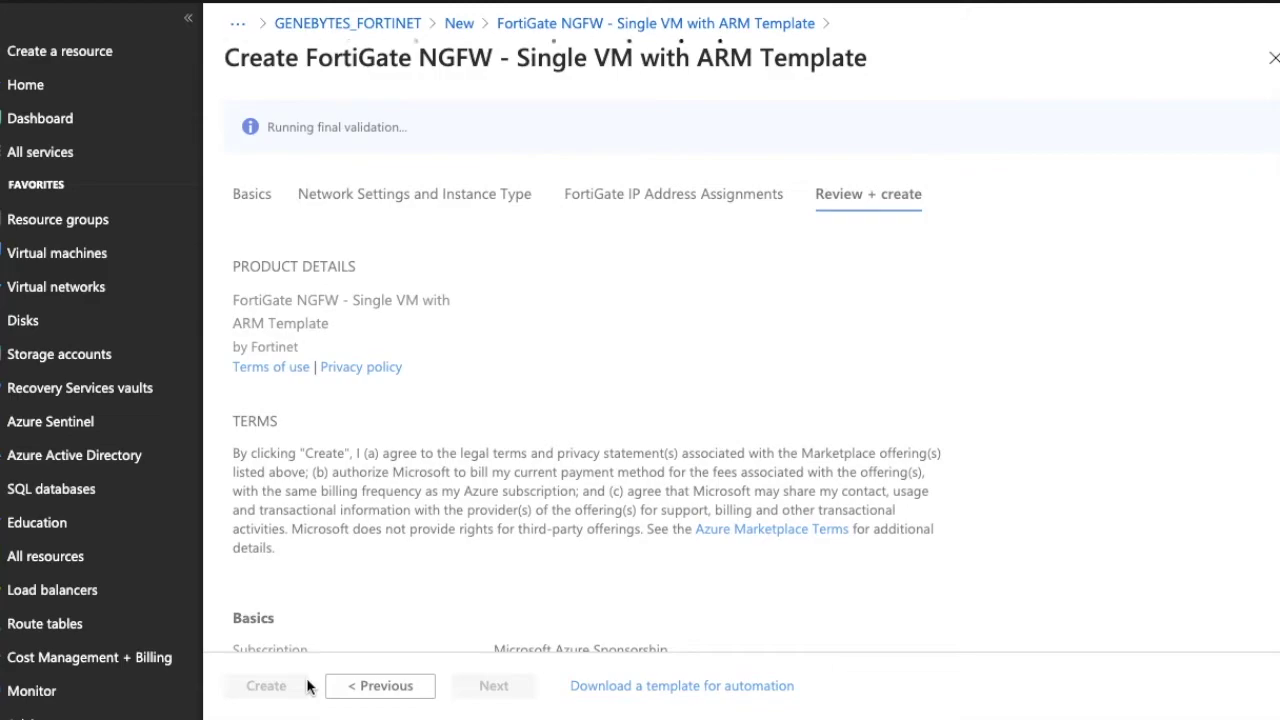
pyautogui.scroll(-5, 455, 514)
pyautogui.click(274, 694)
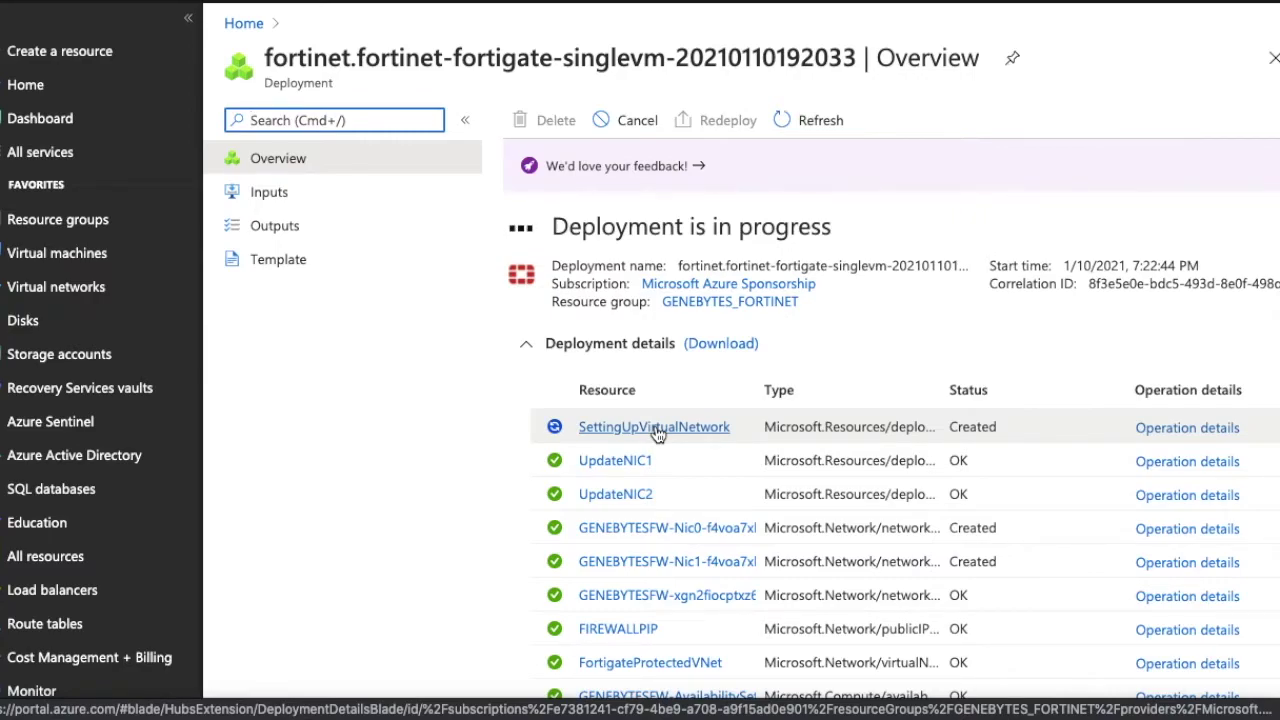
# Examine the operation details of the deployment's resources, including the GENEBYTESFW virtual machine and the FIREWALLPIP public IP address
pyautogui.scroll(-1, 695, 500)
pyautogui.scroll(1, 695, 500)
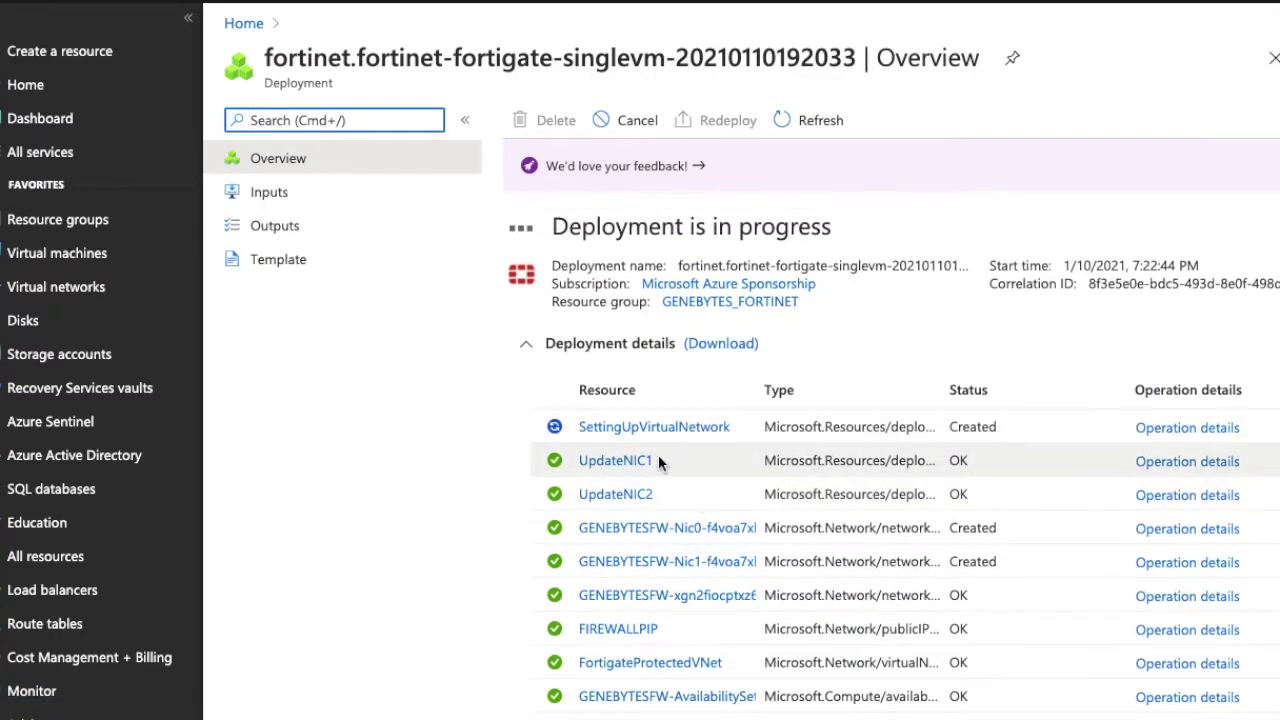
pyautogui.click(1145, 463)
pyautogui.click(1272, 28)
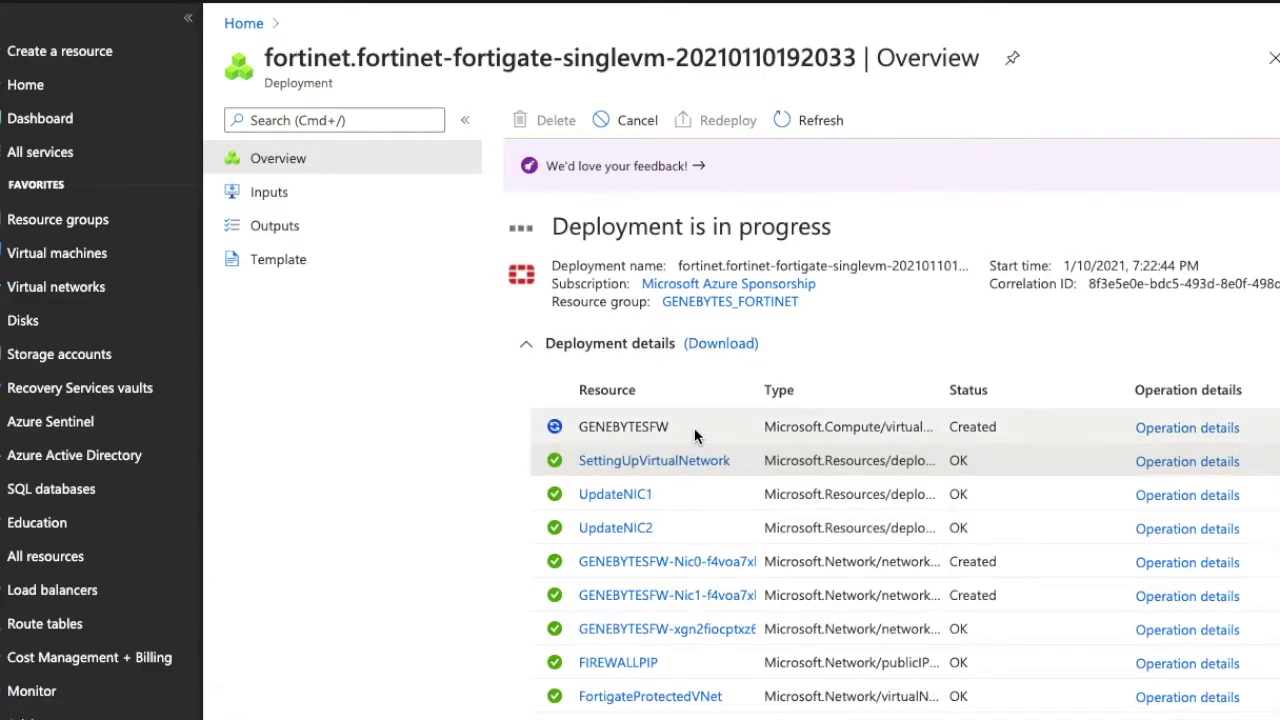
pyautogui.scroll(-1, 685, 430)
pyautogui.click(1187, 594)
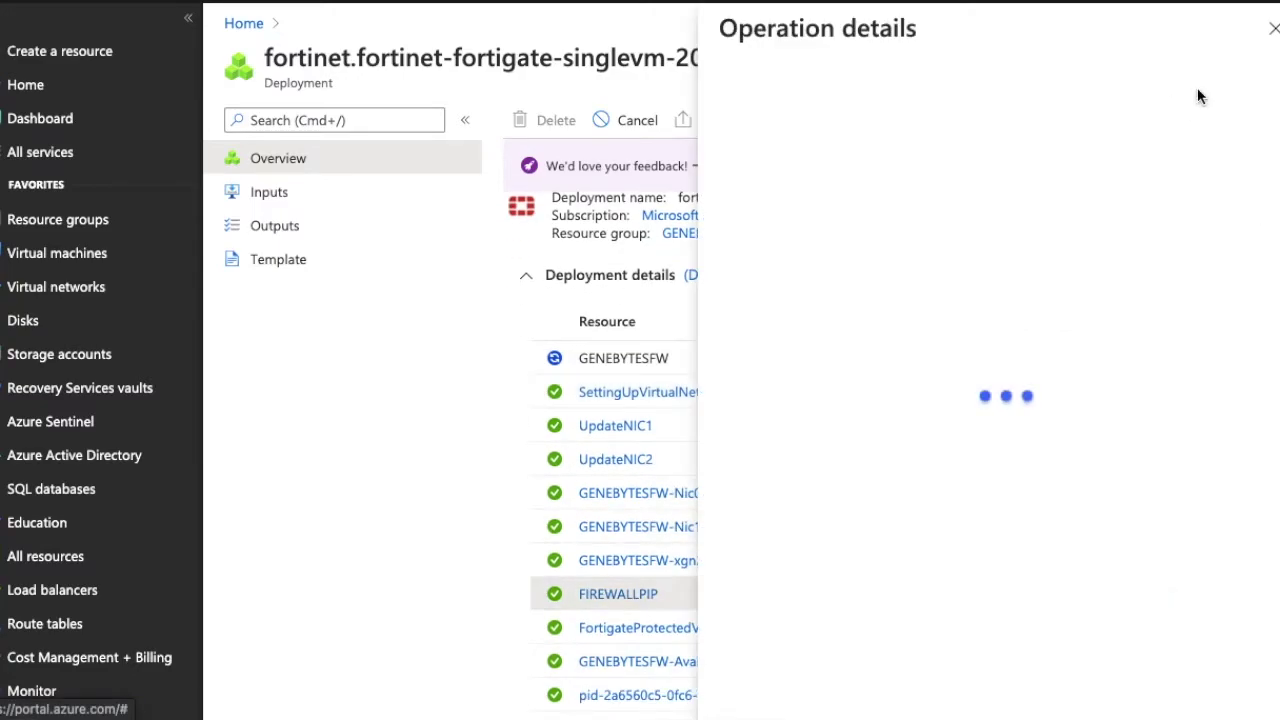
pyautogui.click(1271, 30)
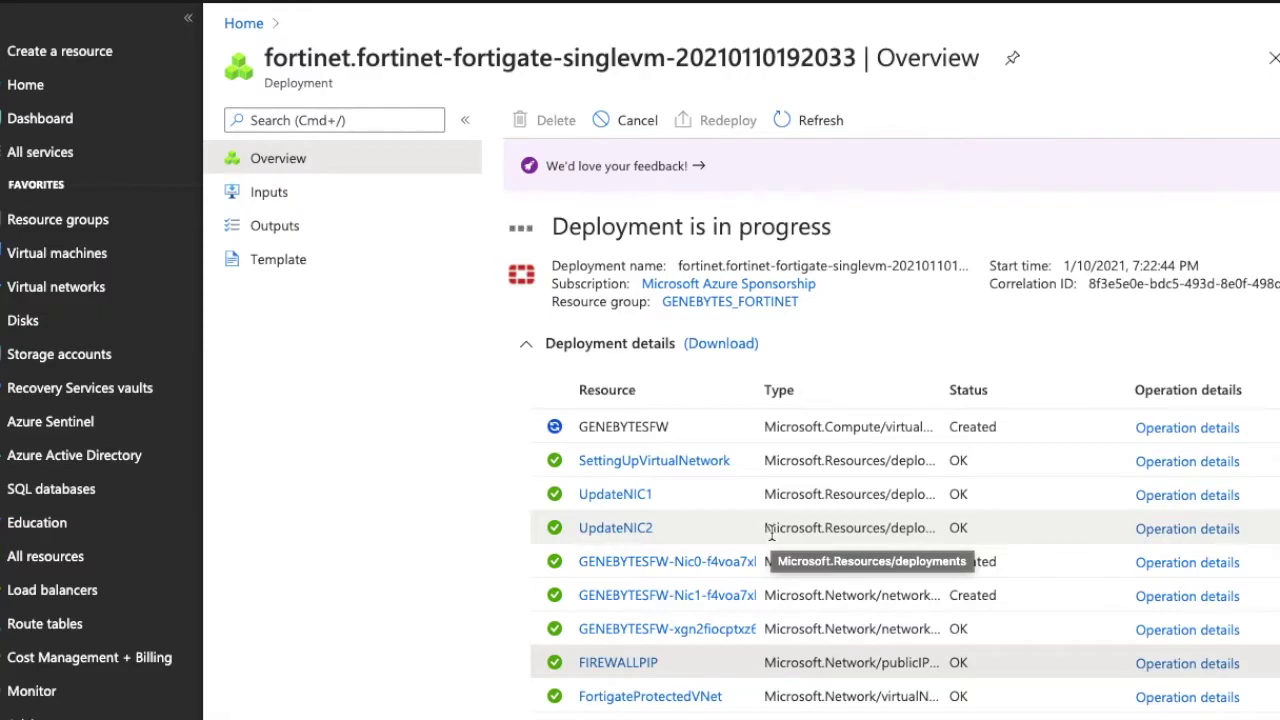
pyautogui.click(1141, 427)
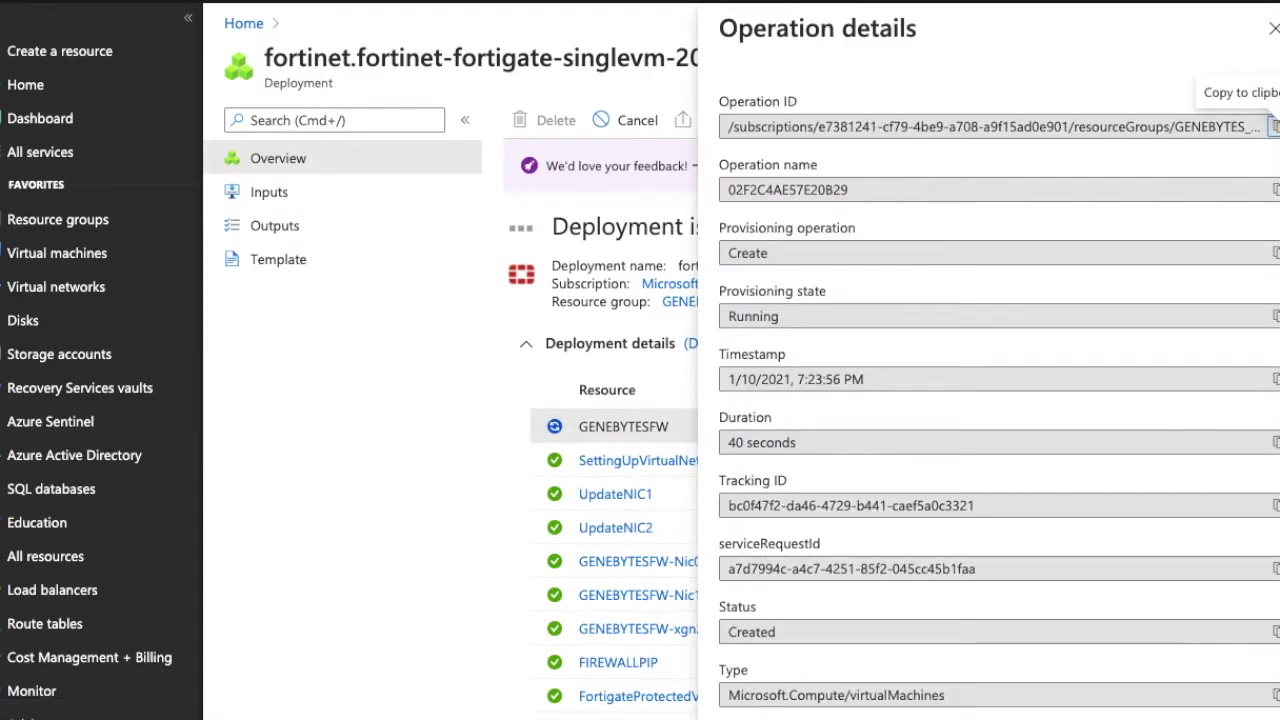
pyautogui.click(1273, 28)
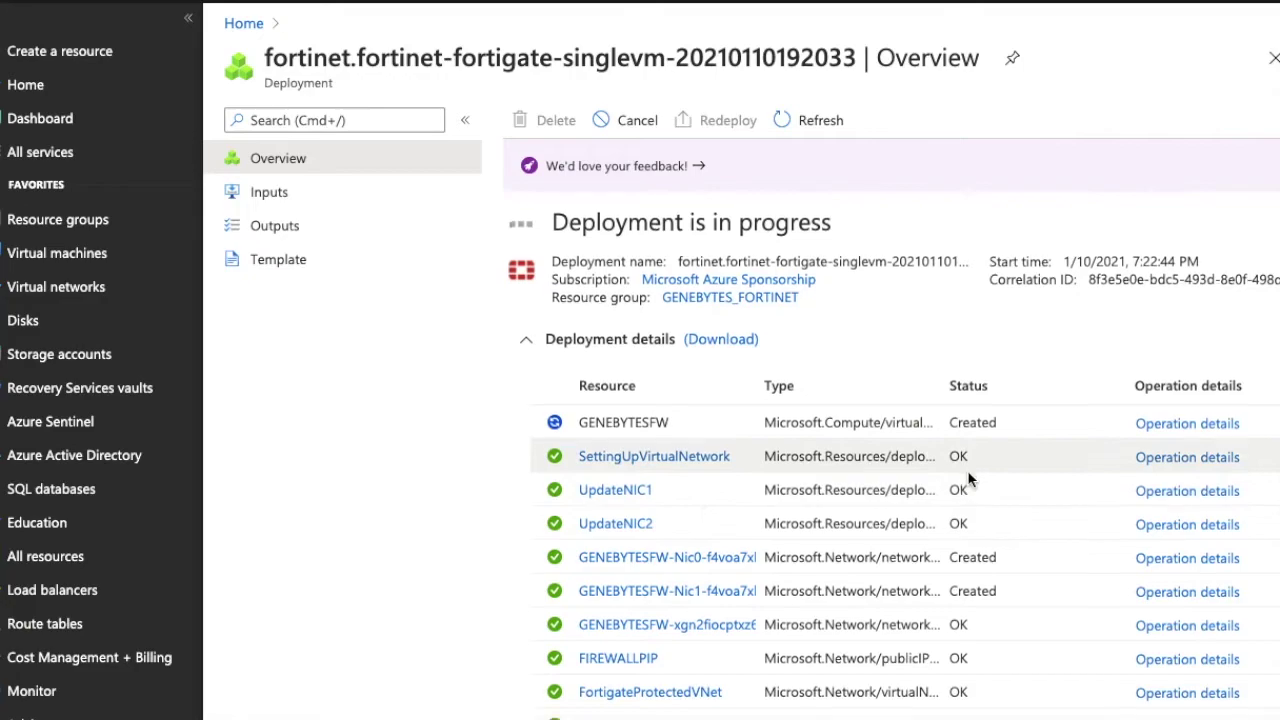
pyautogui.click(1150, 596)
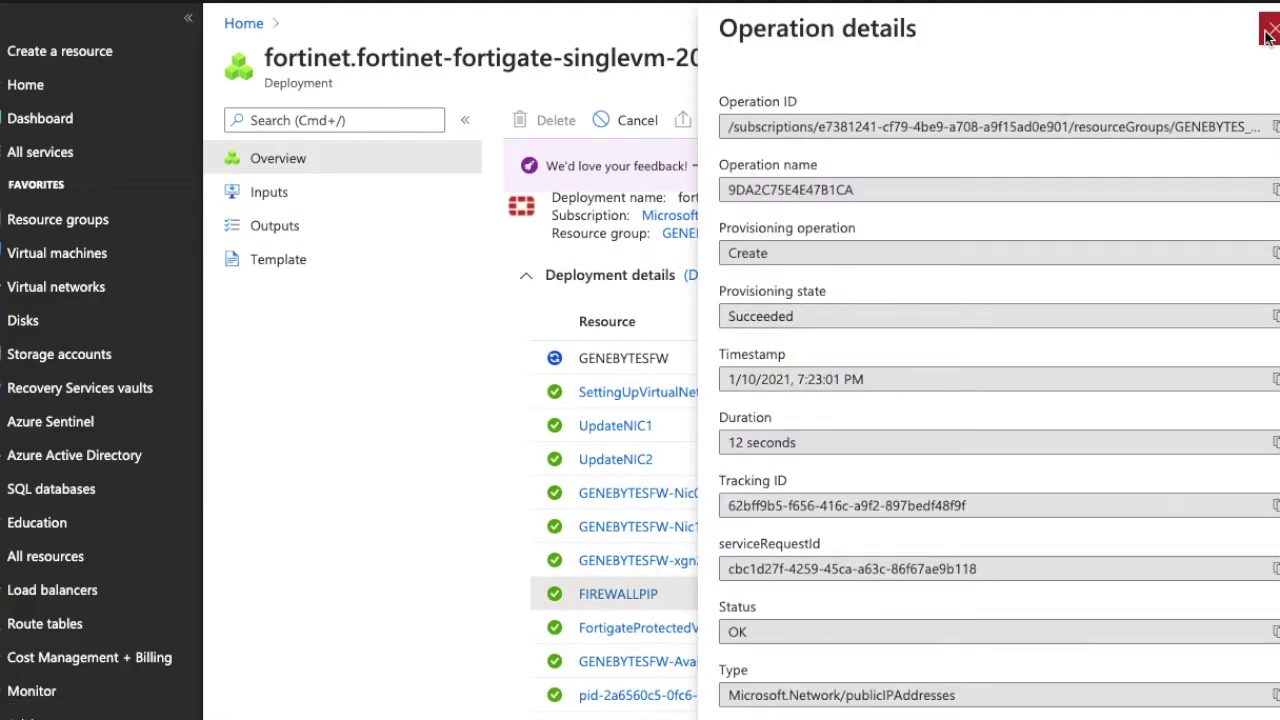
pyautogui.click(1268, 32)
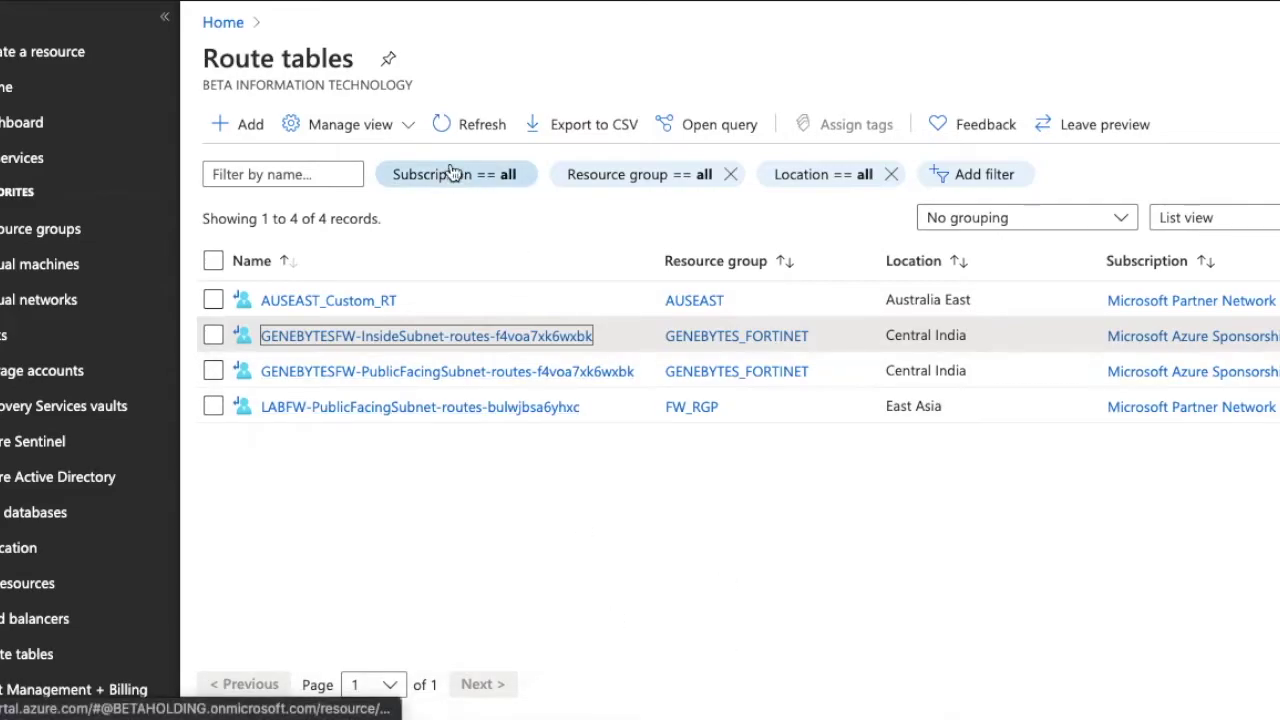
# Examine the routes and associated subnets of the GENEBYTESFW InsideSubnet route table
pyautogui.click(336, 340)
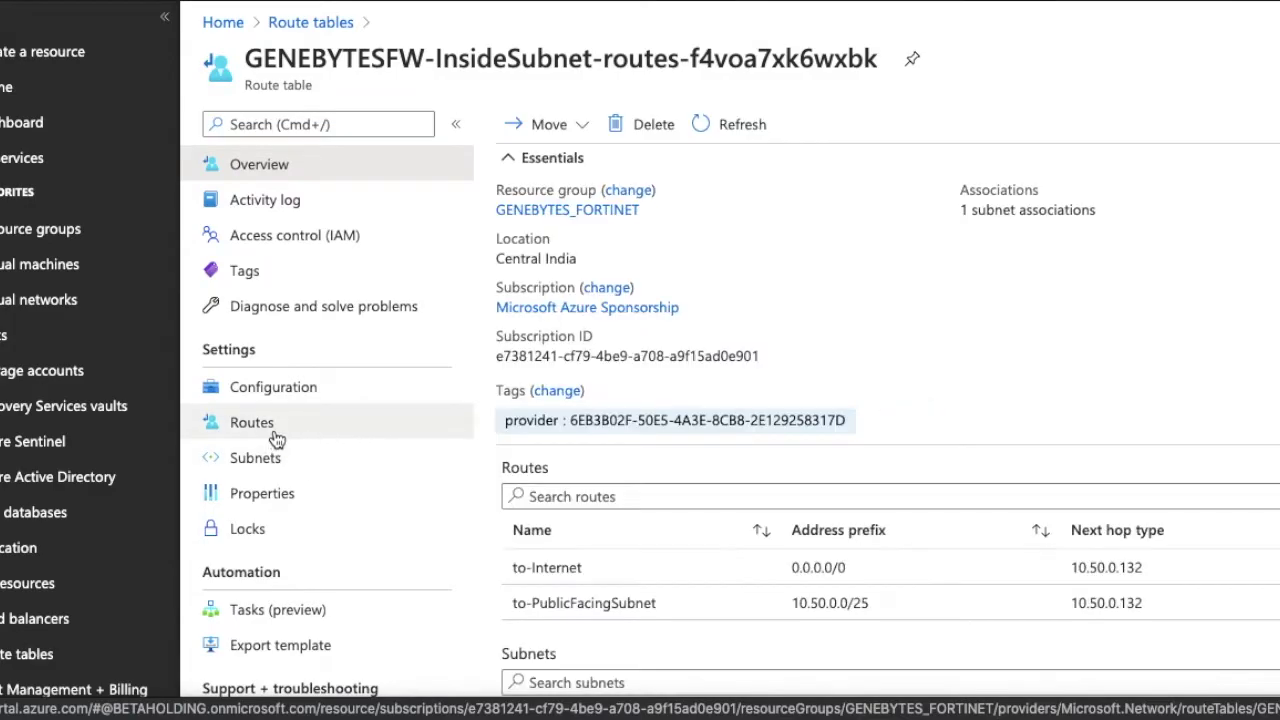
pyautogui.click(276, 438)
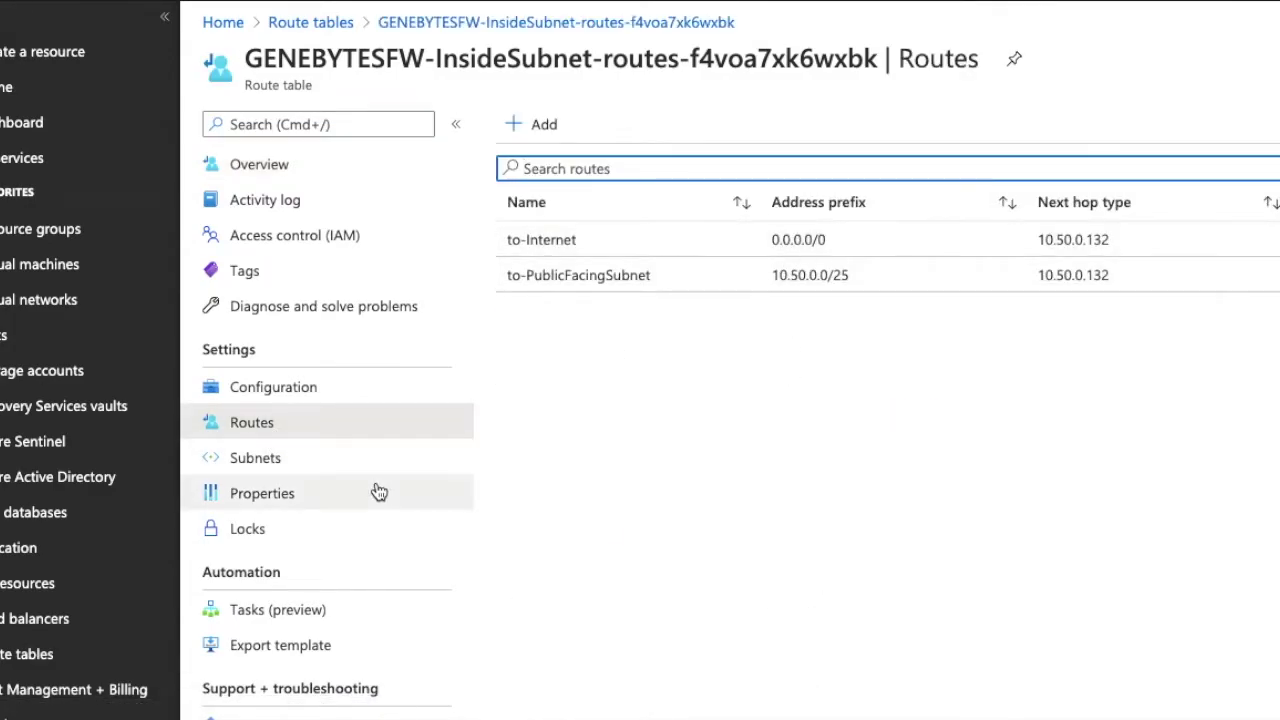
pyautogui.click(343, 457)
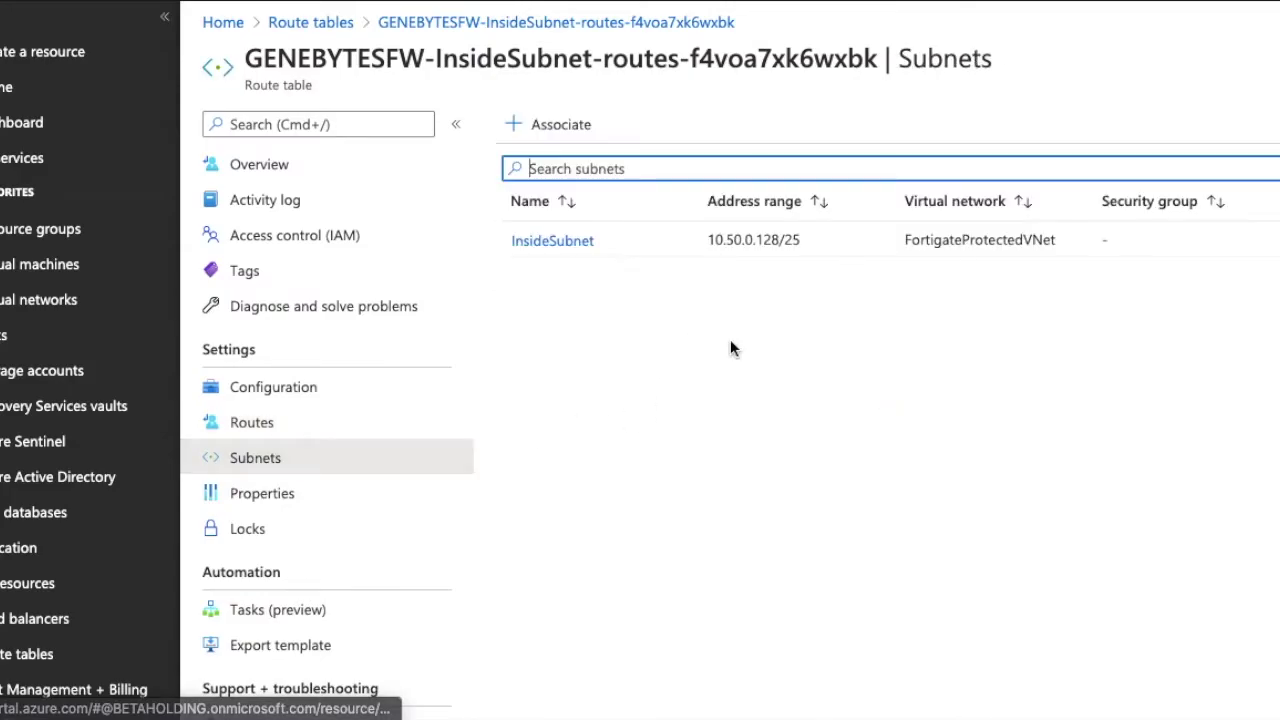
# Examine the routes, gateway route propagation setting and associated subnets of the GENEBYTESFW PublicFacingSubnet route table
pyautogui.click(343, 24)
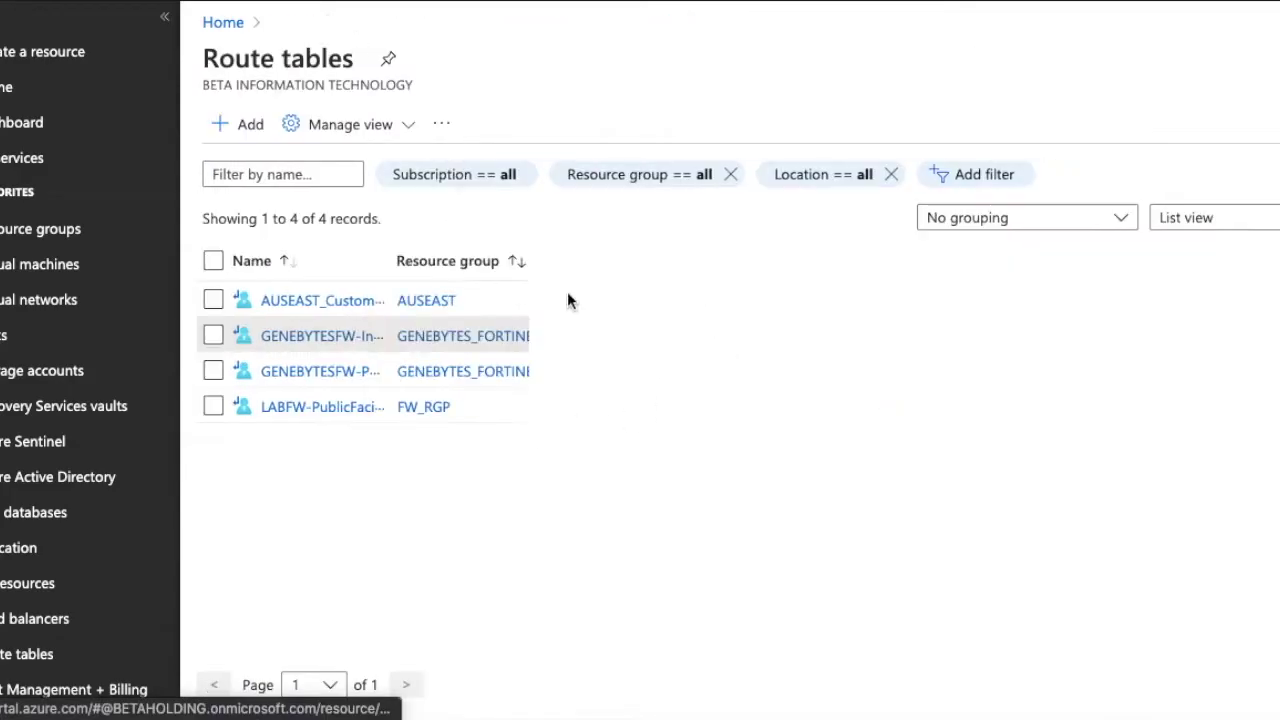
pyautogui.click(434, 371)
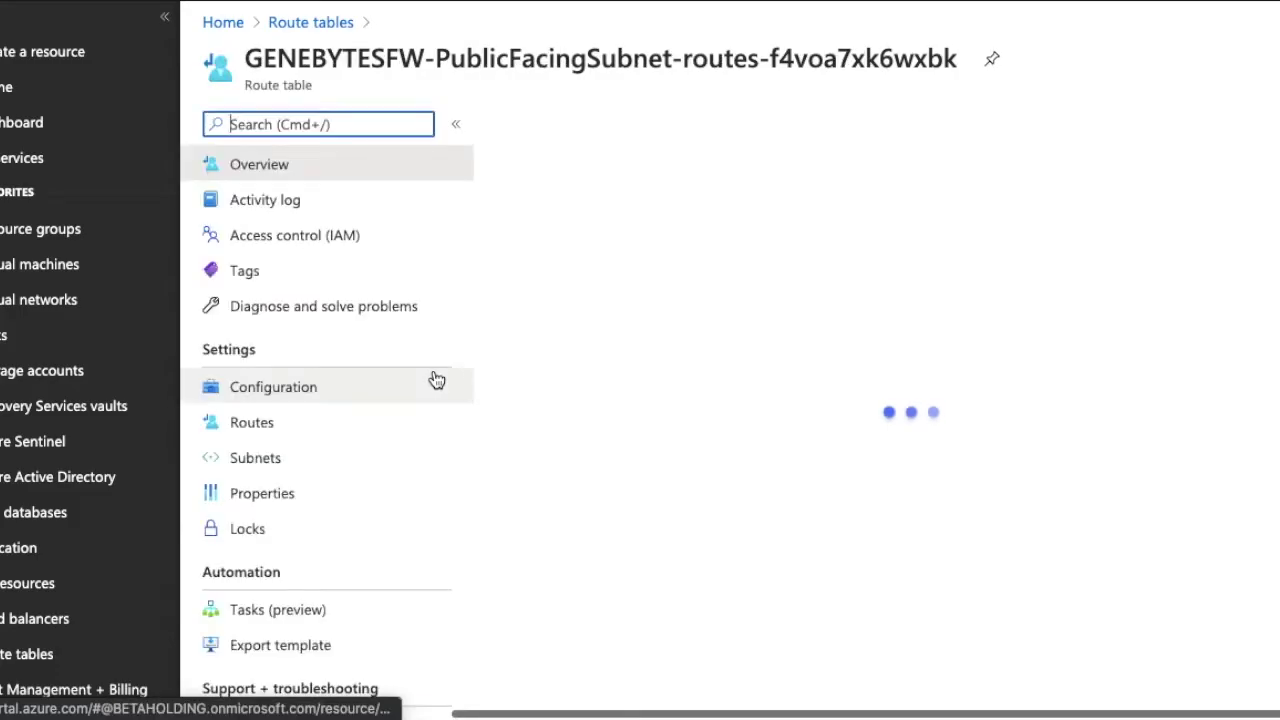
pyautogui.scroll(-1, 571, 483)
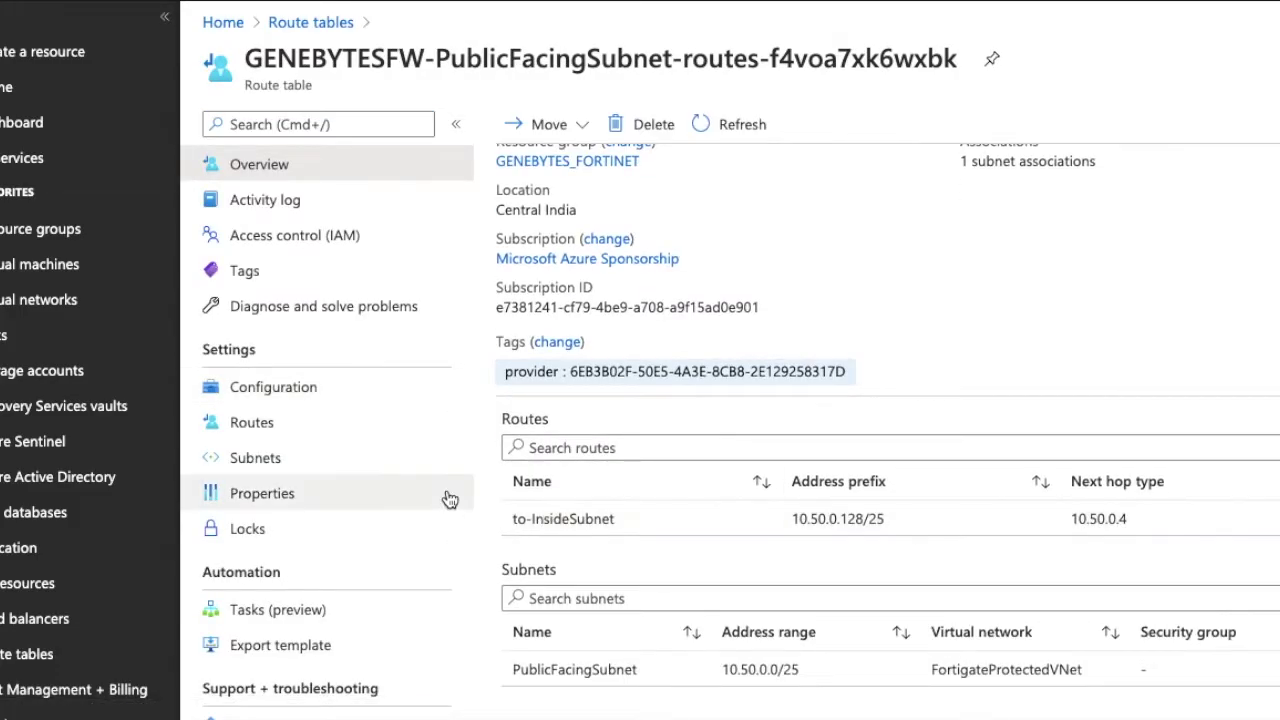
pyautogui.click(322, 383)
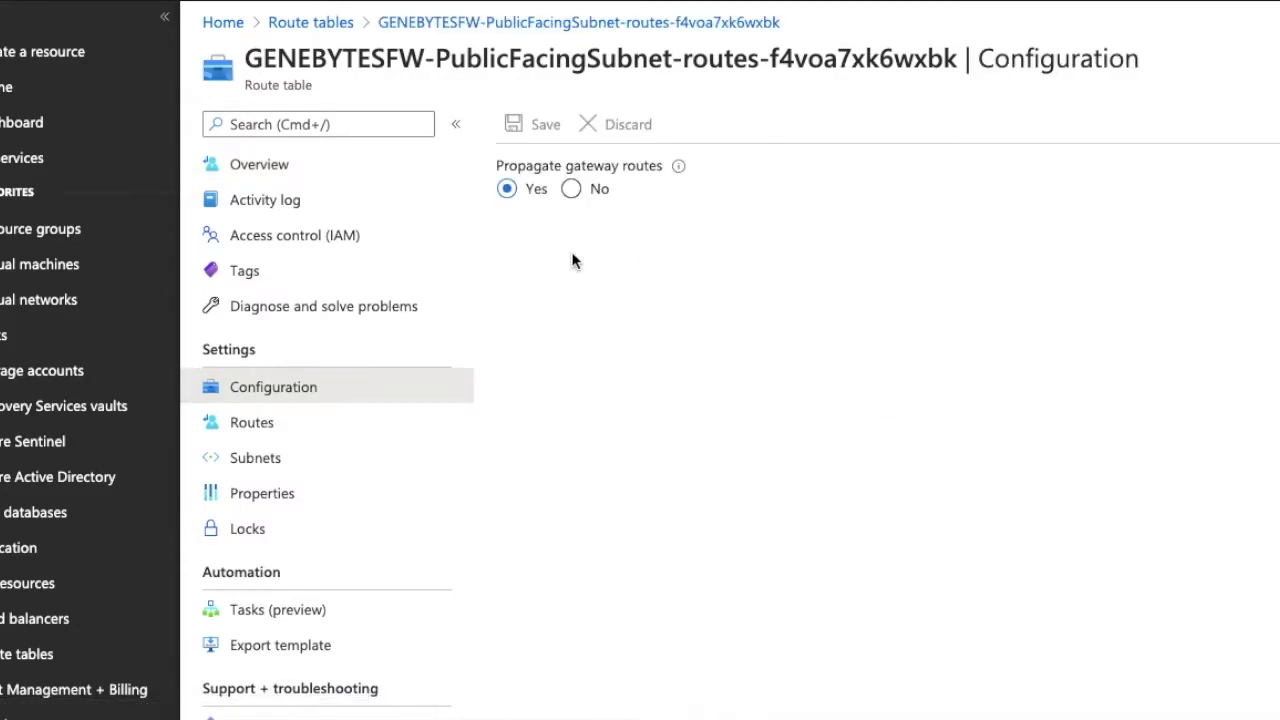
pyautogui.click(297, 461)
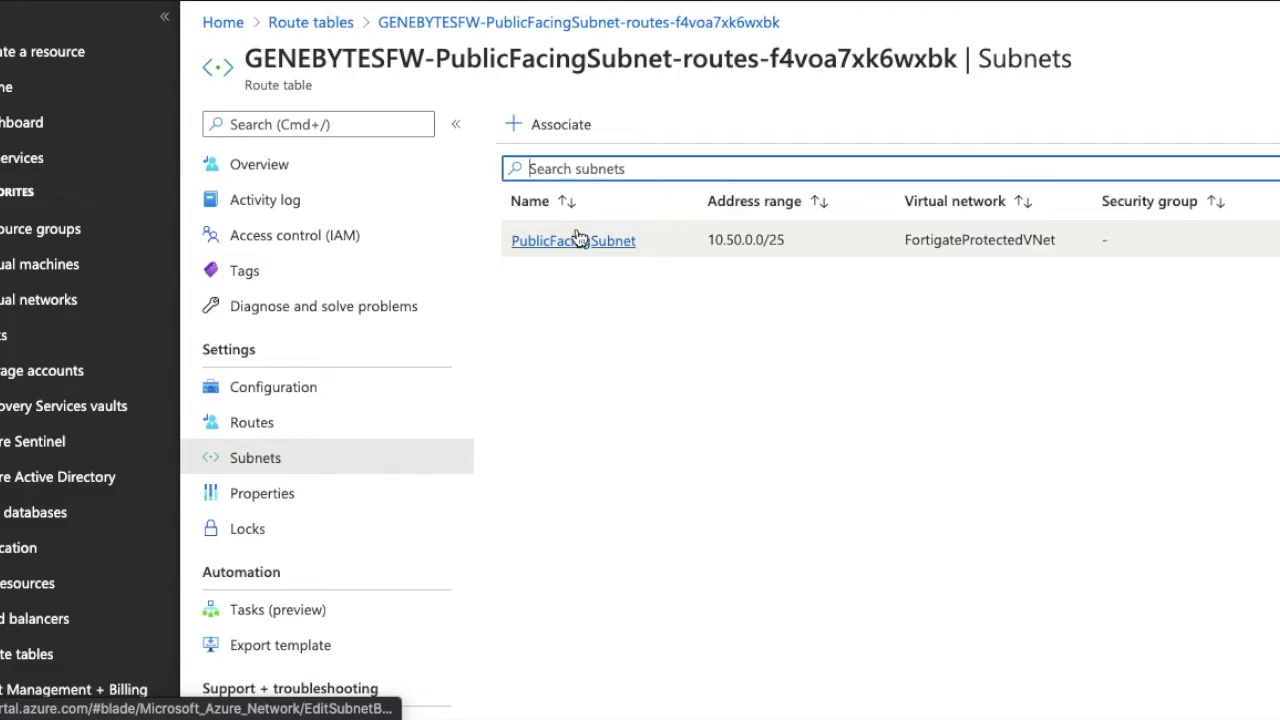
pyautogui.press('super+shift+5')
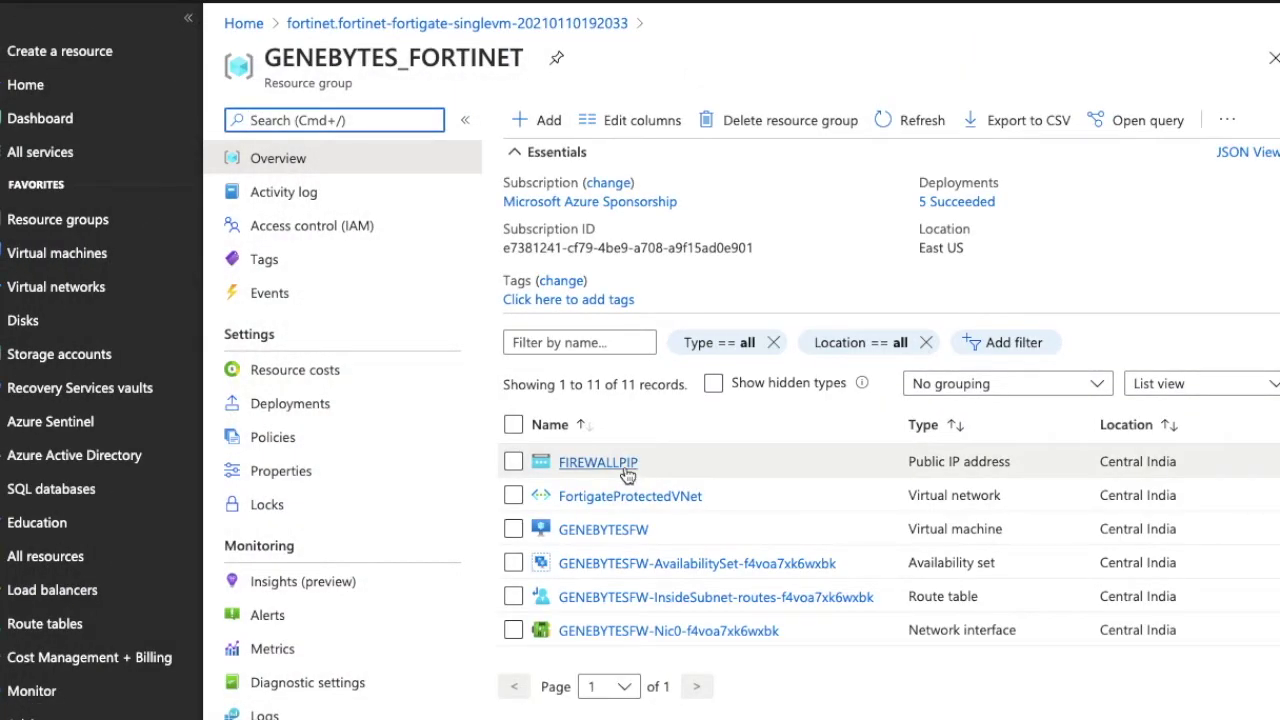
# Open the GENEBYTESFW virtual machine from the GENEBYTES_FORTINET resource group, check its overview and copy its public IP address
pyautogui.click(595, 530)
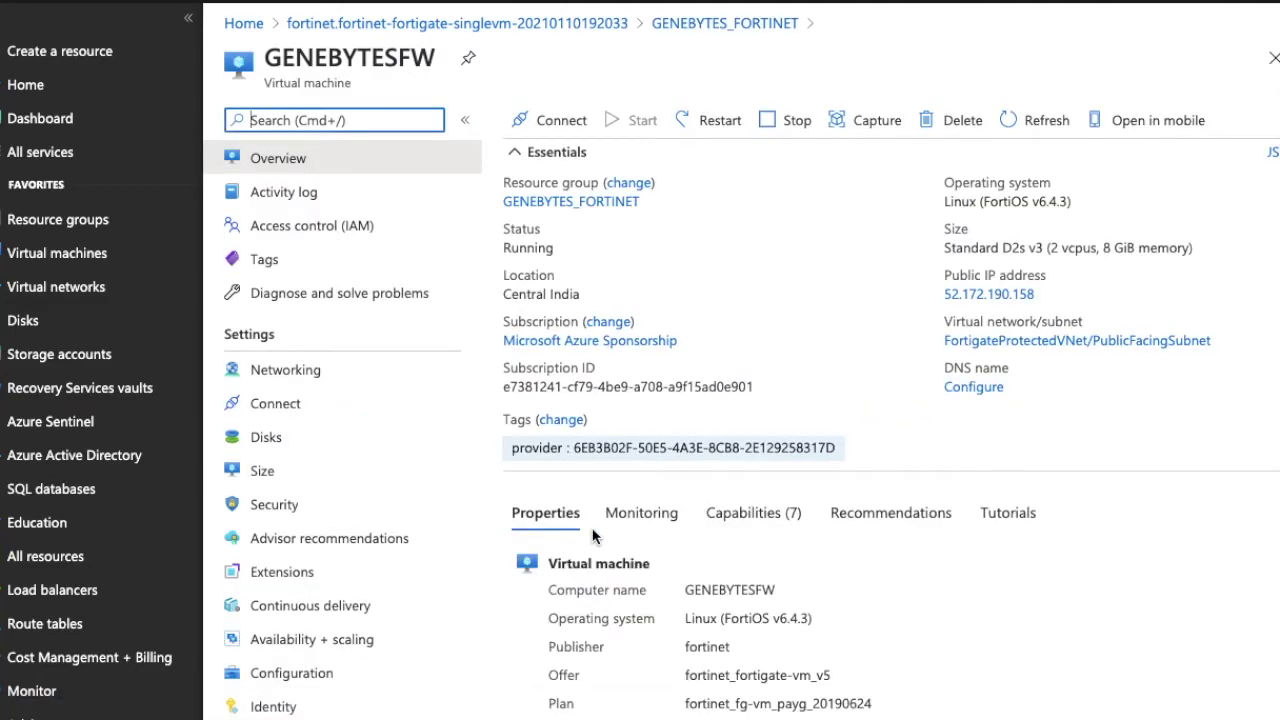
pyautogui.scroll(-3, 726, 552)
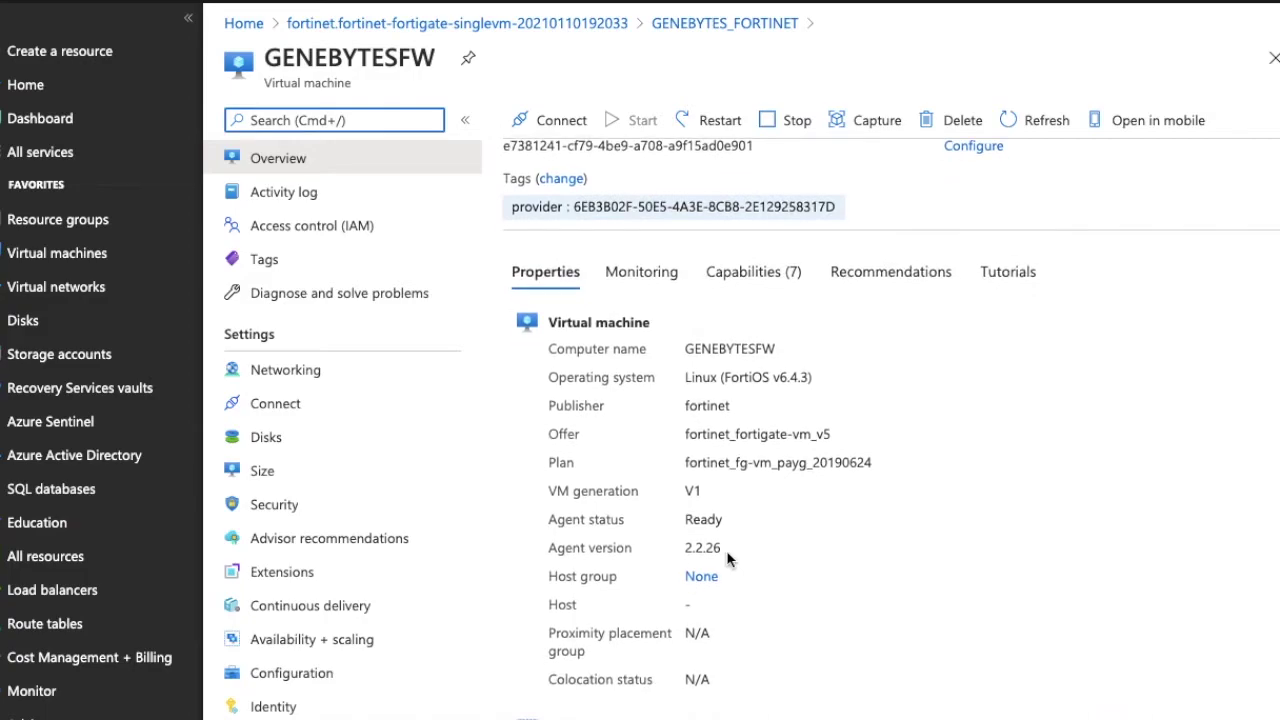
pyautogui.scroll(3, 726, 550)
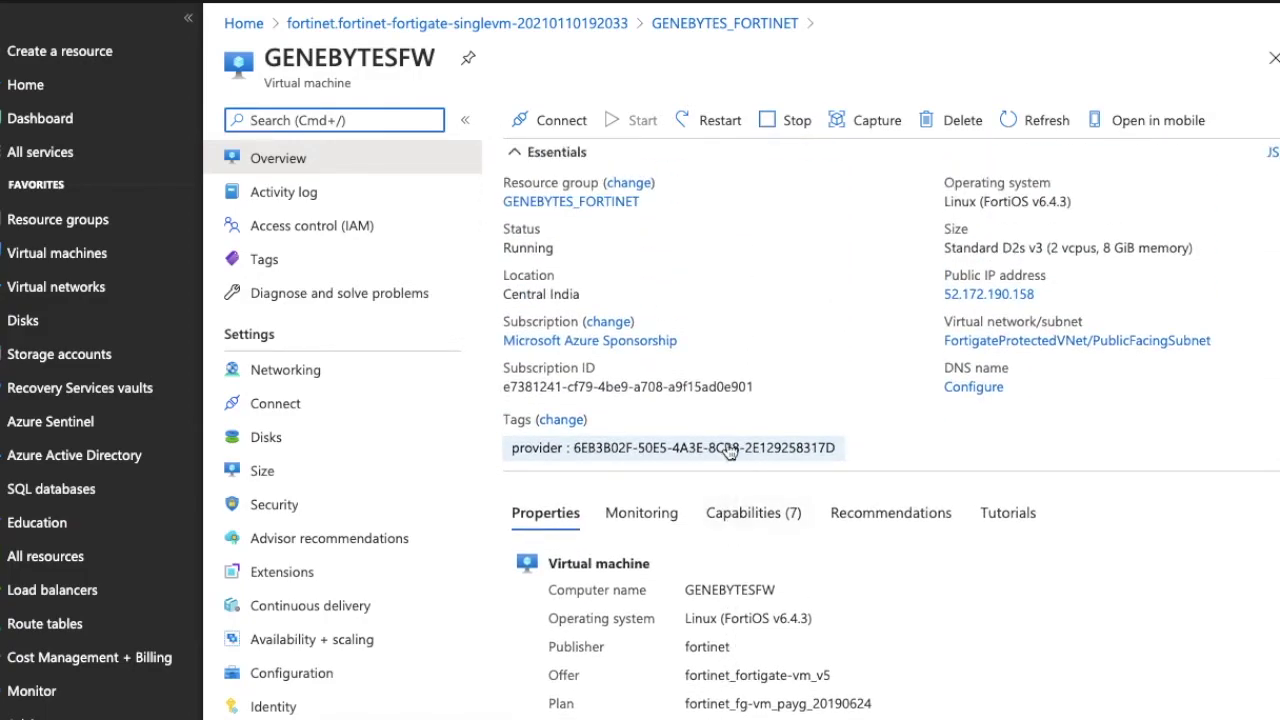
pyautogui.click(1047, 294)
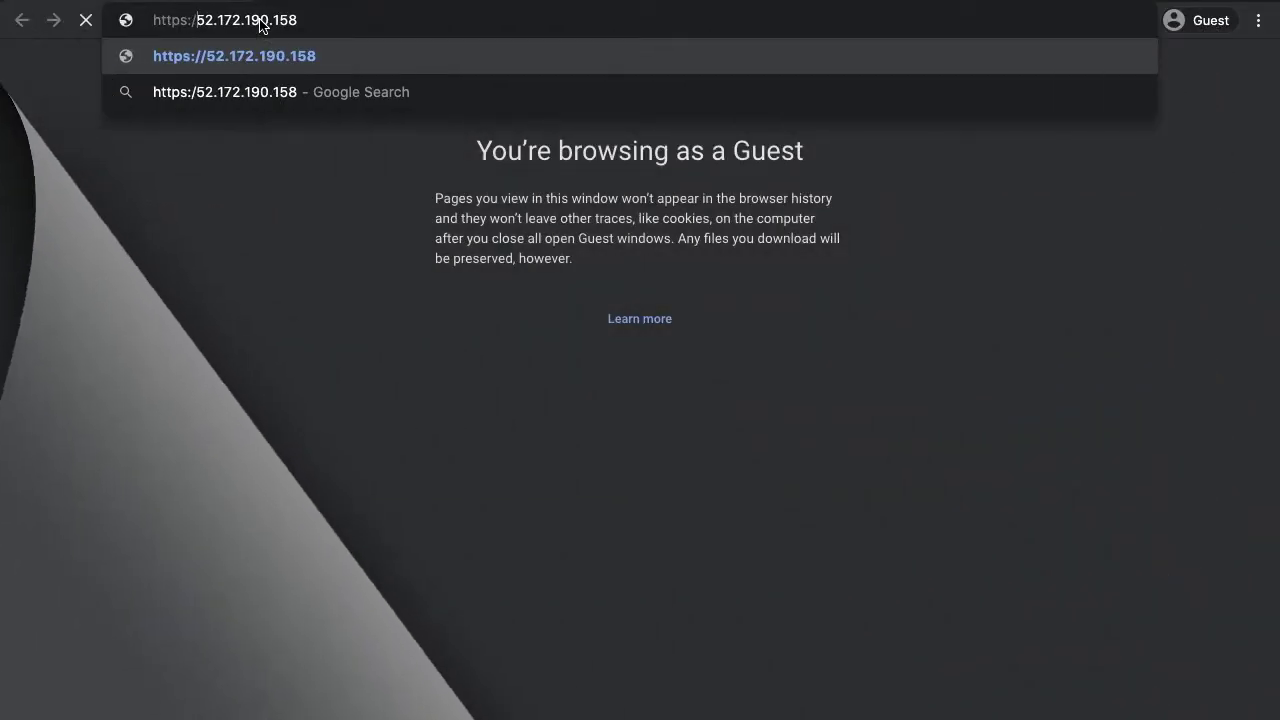
pyautogui.press('Return')
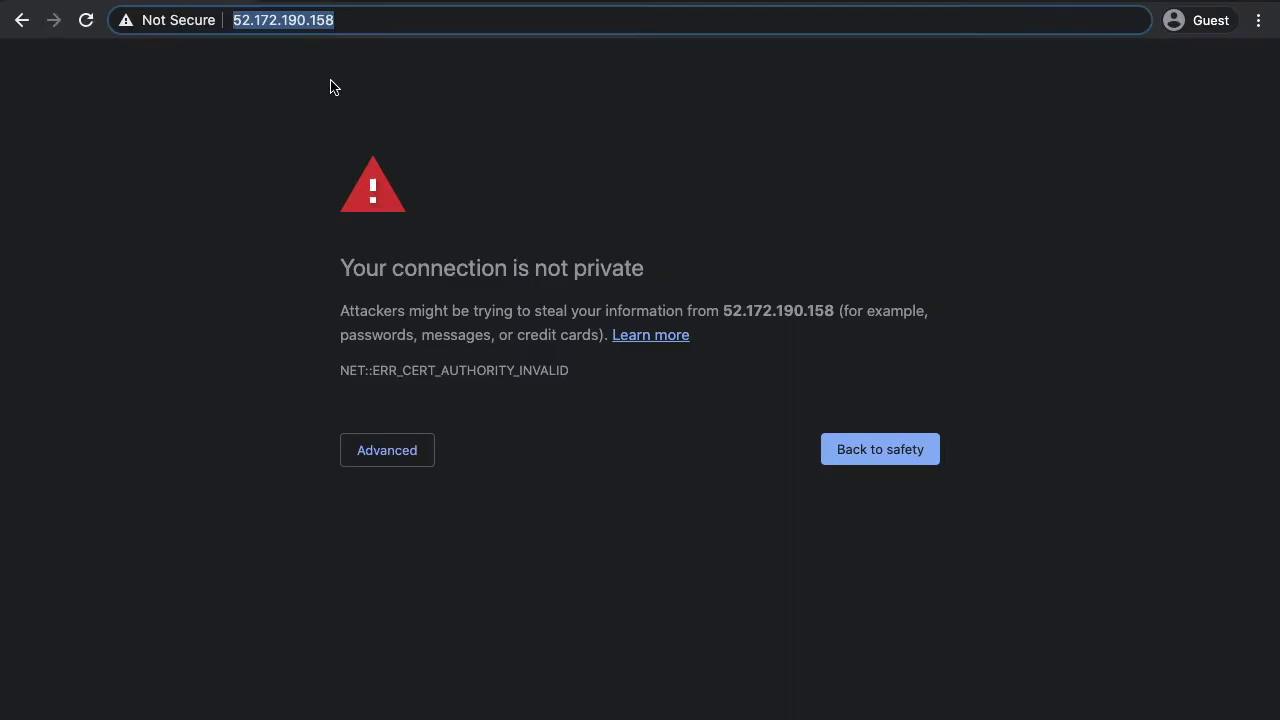
pyautogui.click(392, 451)
pyautogui.click(476, 606)
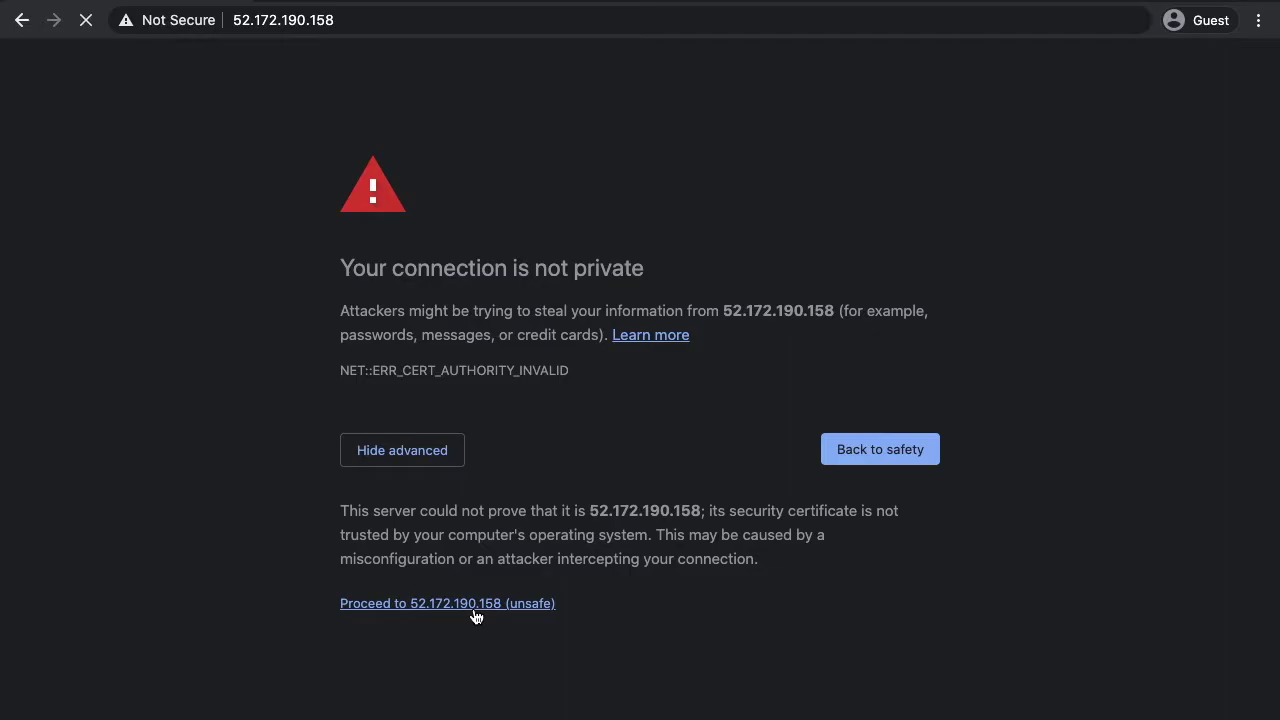
# Log in to the FortiGate web interface as superadmin, entering the account password
pyautogui.write('superadmin')
pyautogui.press('Tab')
pyautogui.write('••••••••••••••')
pyautogui.press('Return')
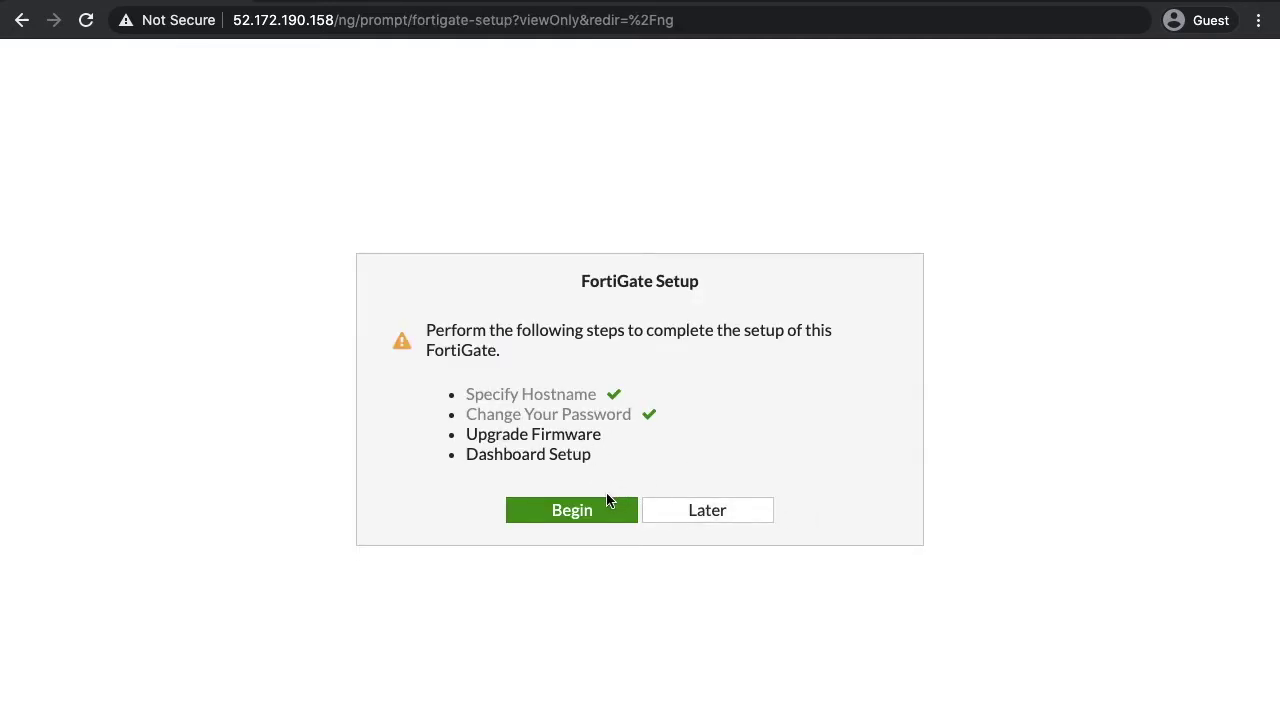
# Postpone the FortiGate setup steps and dismiss the FortiOS 6.4.3 introduction to reach the dashboard
pyautogui.click(670, 510)
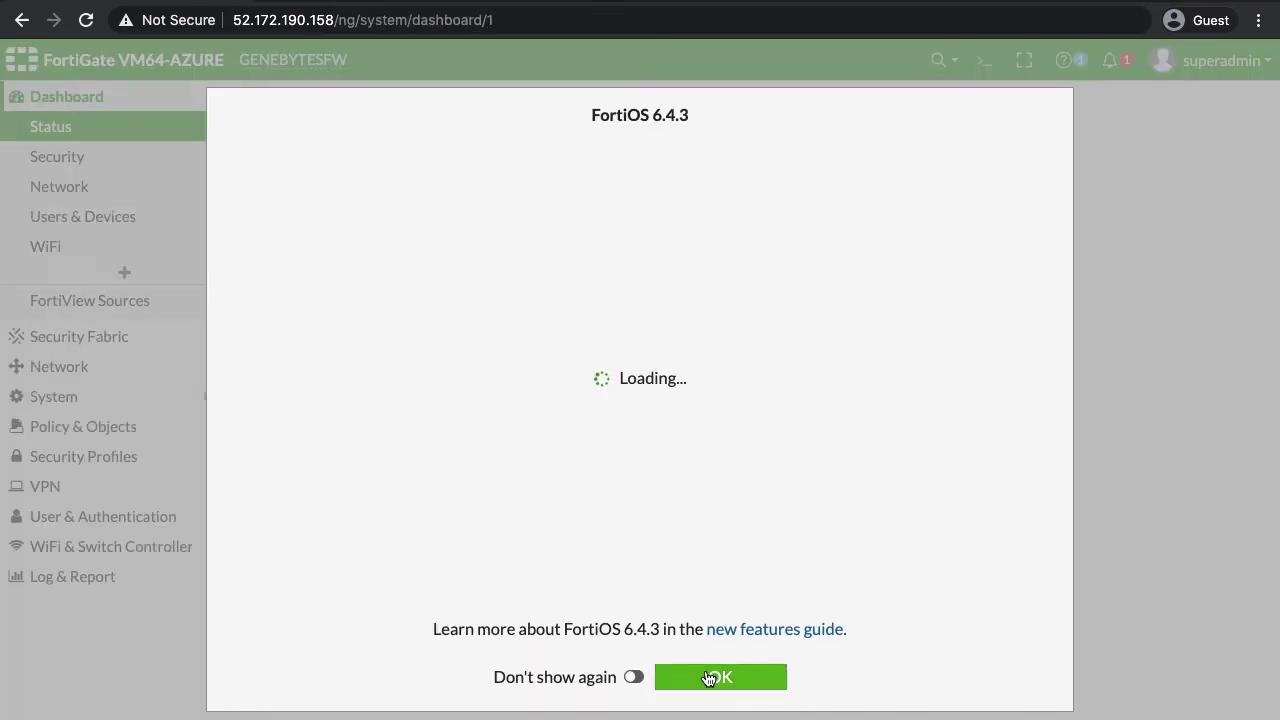
pyautogui.click(707, 678)
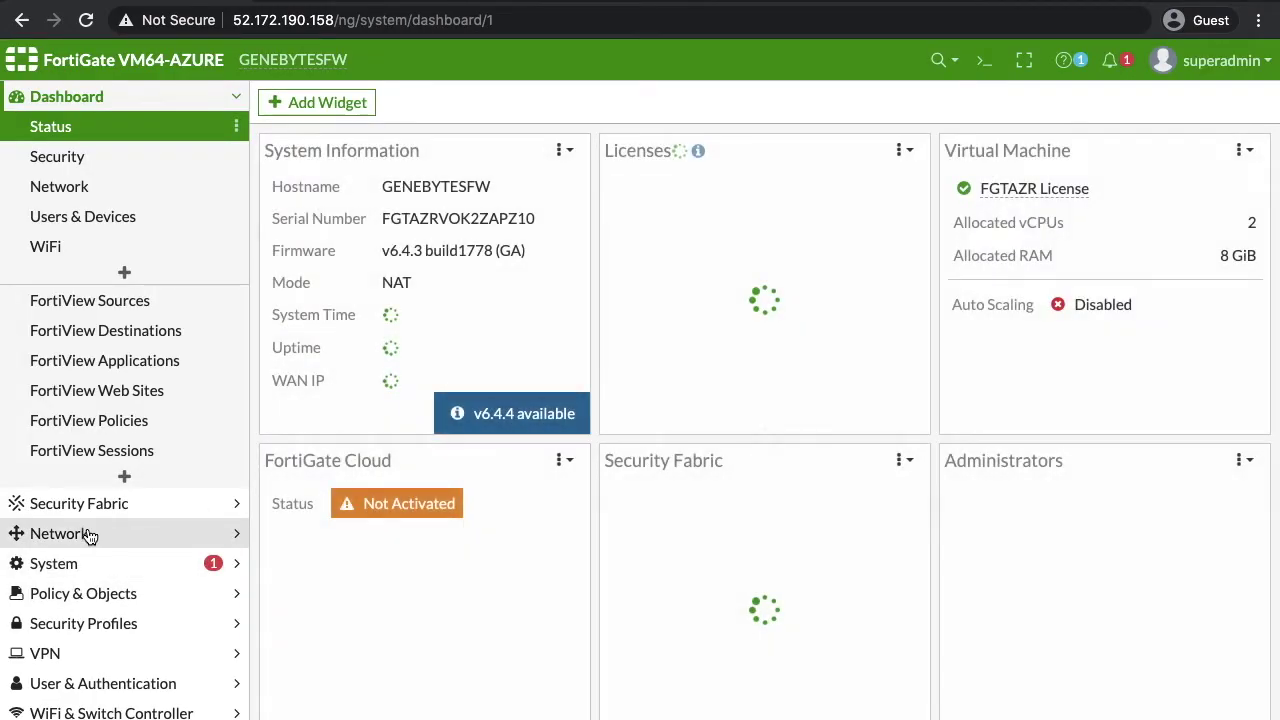
# Give the port1 network interface the alias WAN_UNTRUST and save it
pyautogui.click(88, 534)
pyautogui.click(88, 200)
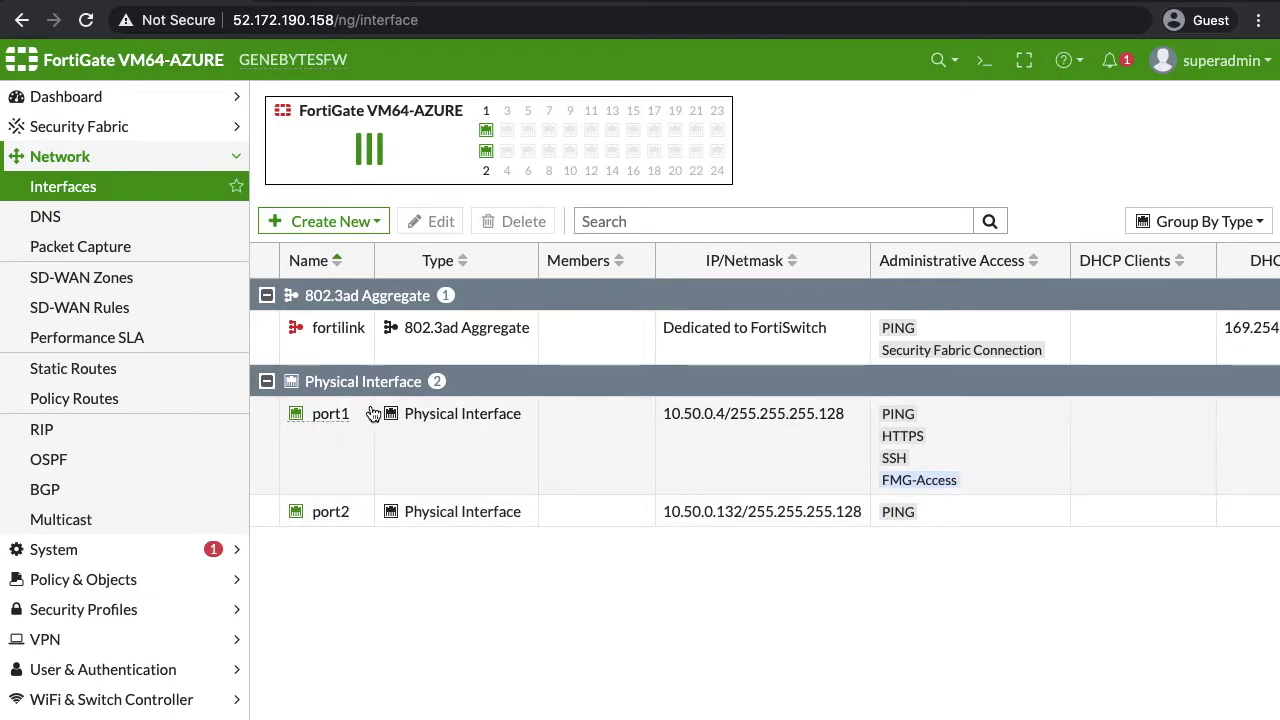
pyautogui.click(270, 460)
pyautogui.click(422, 228)
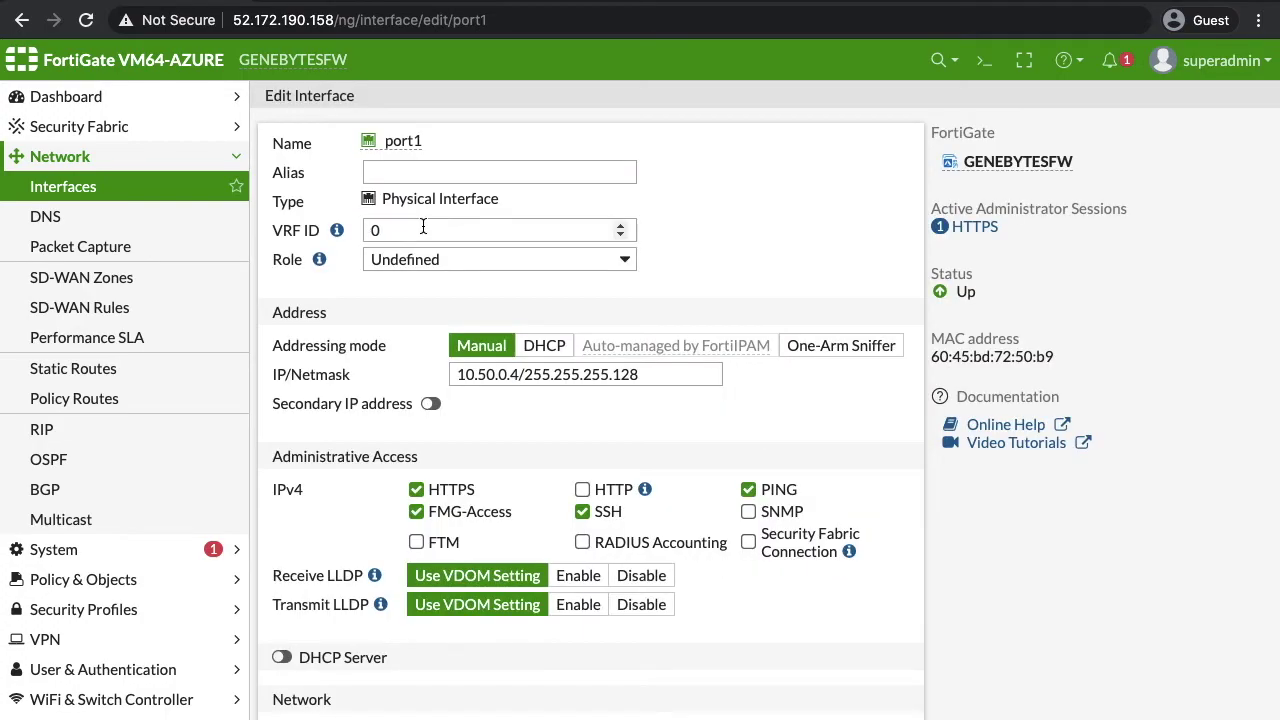
pyautogui.click(414, 178)
pyautogui.write('WAN_UNTRUST')
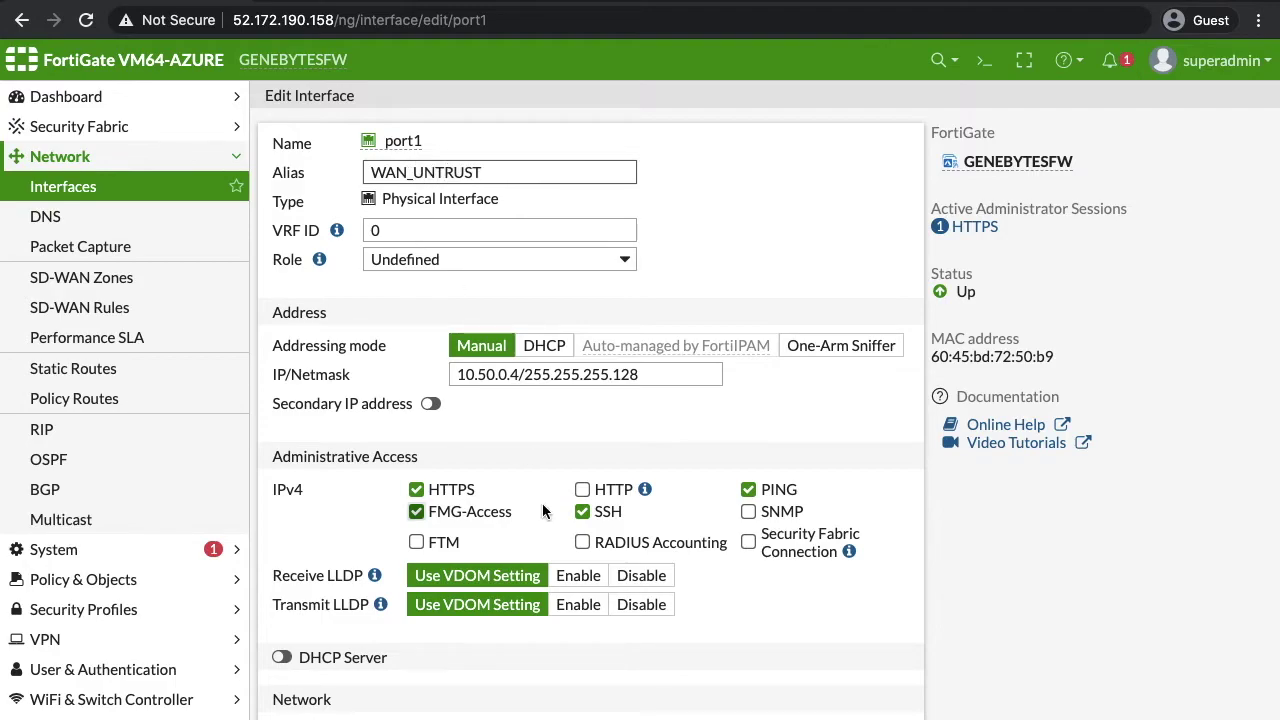
pyautogui.press('Return')
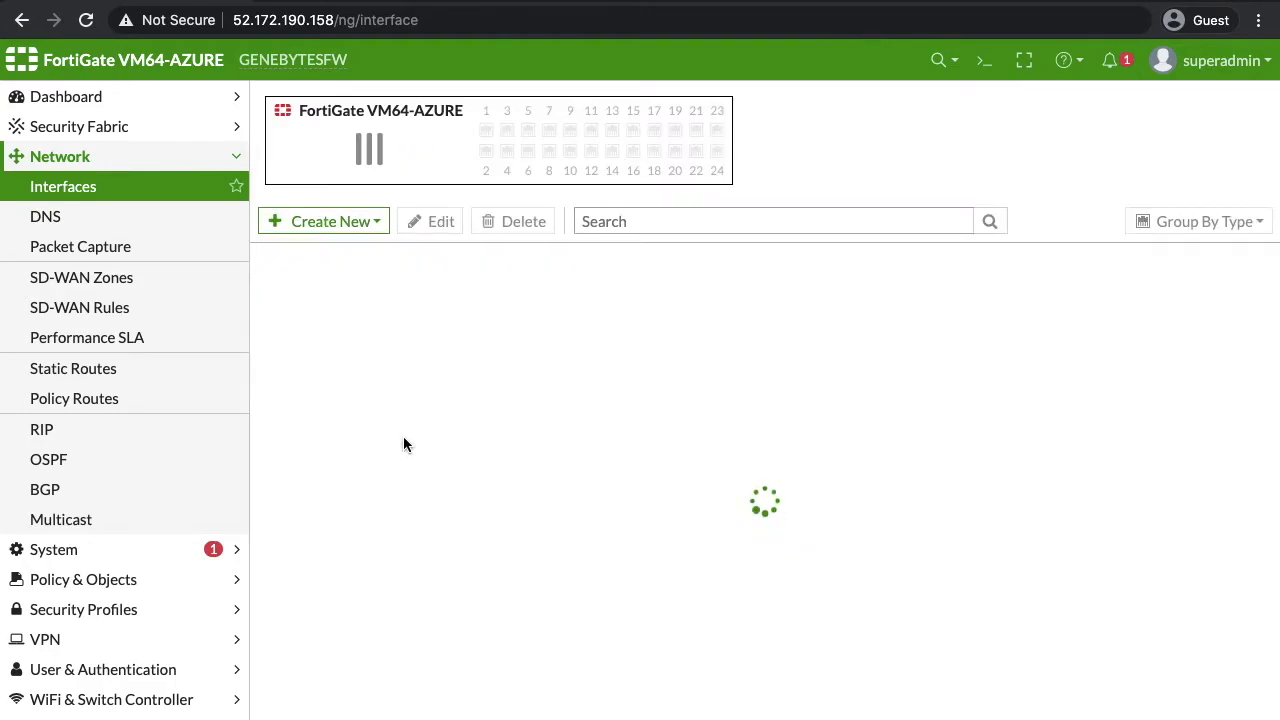
pyautogui.click(322, 486)
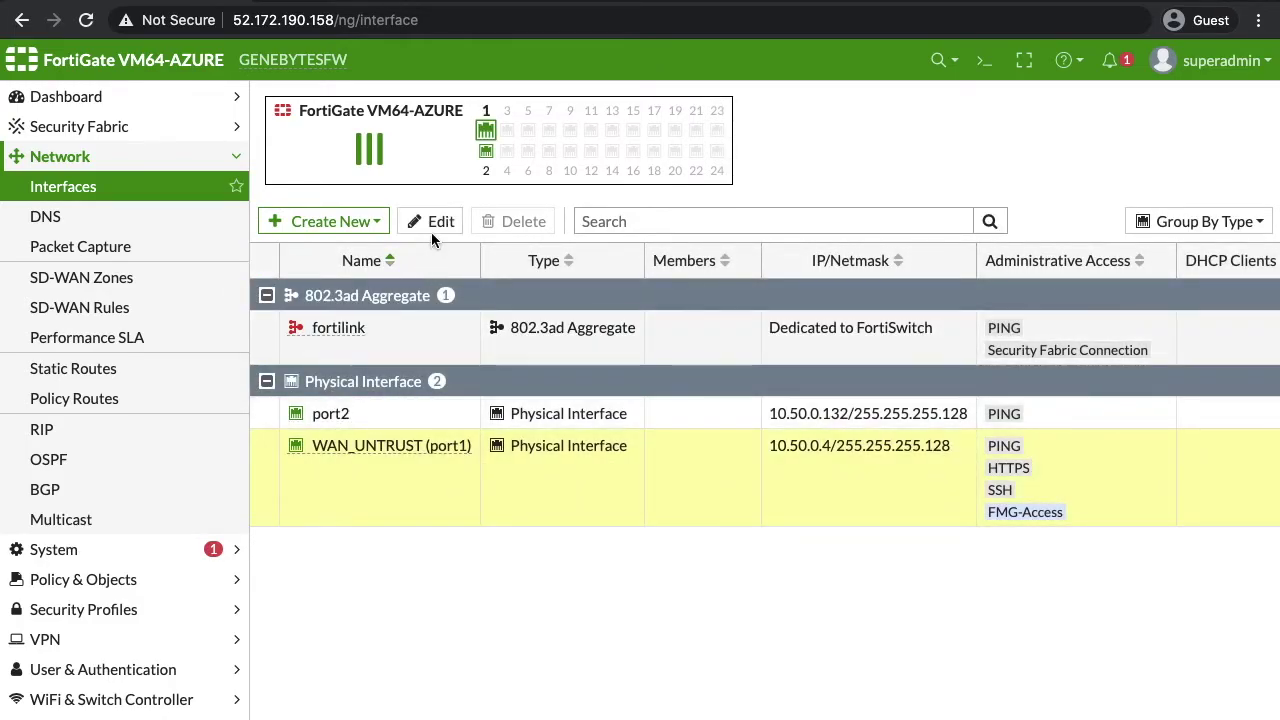
pyautogui.click(431, 229)
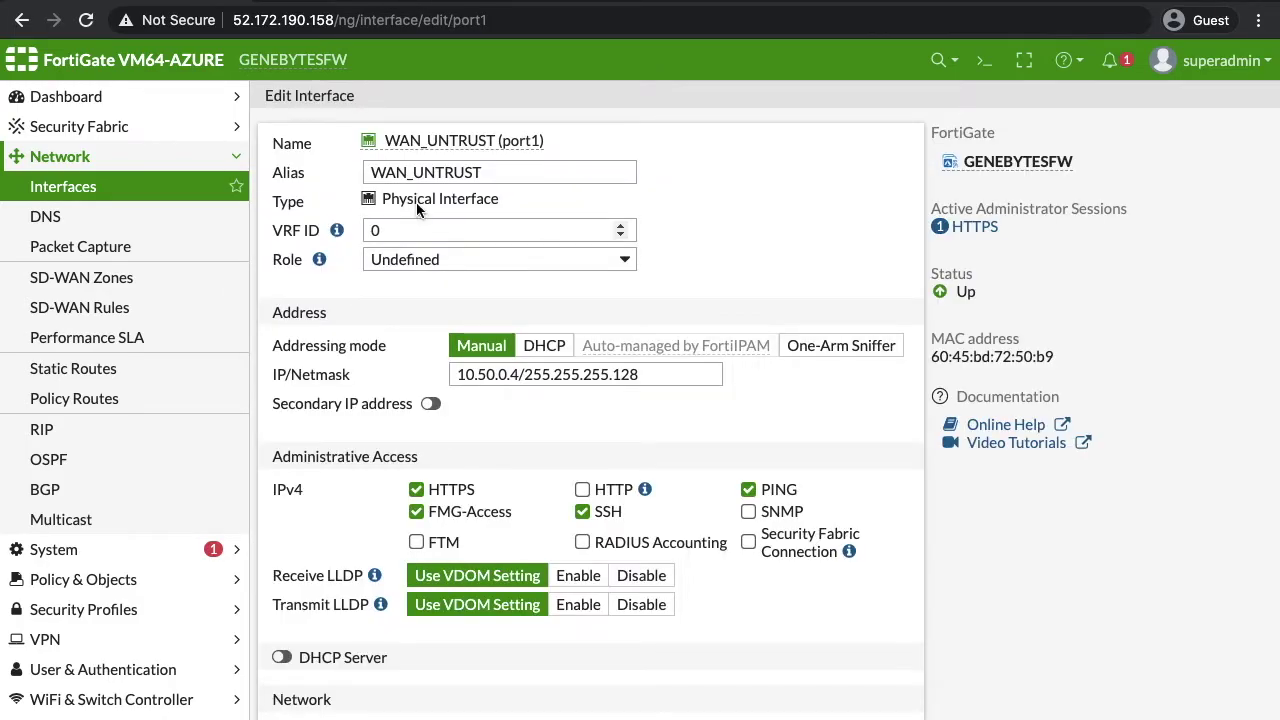
pyautogui.click(620, 717)
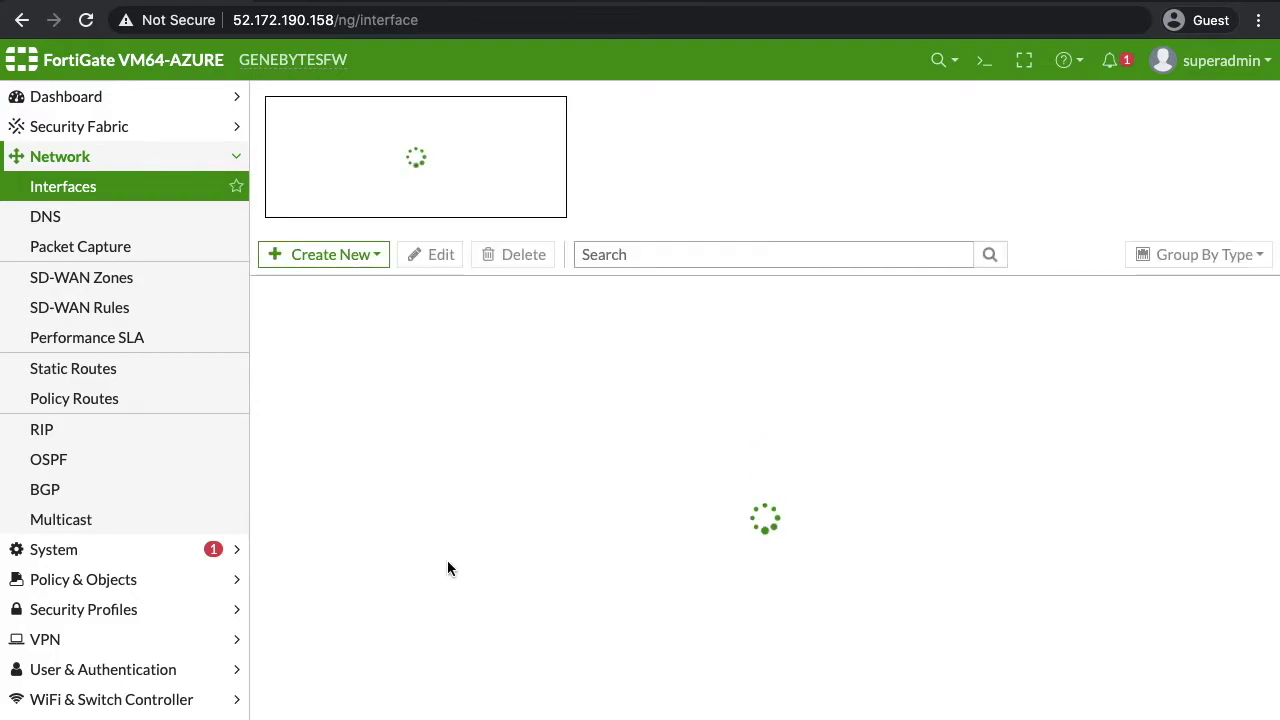
# Give the port2 network interface the alias LAN_TRUST and save it
pyautogui.click(346, 485)
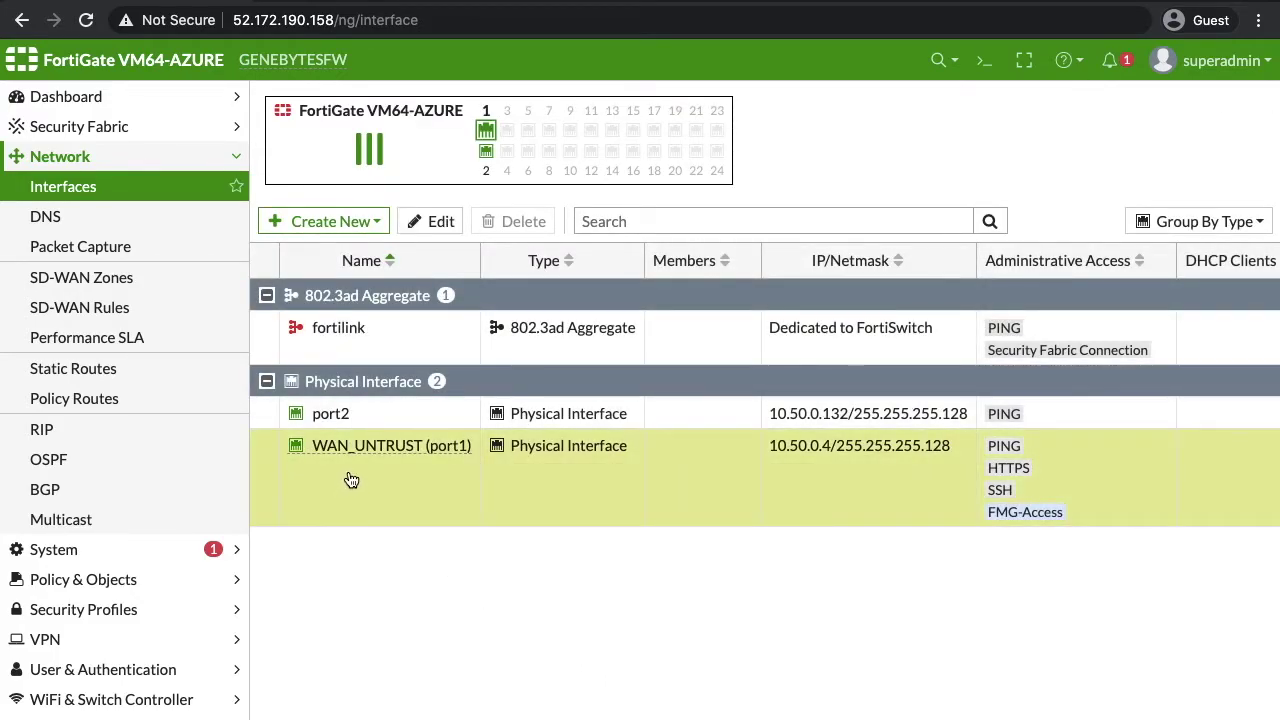
pyautogui.click(383, 420)
pyautogui.click(432, 221)
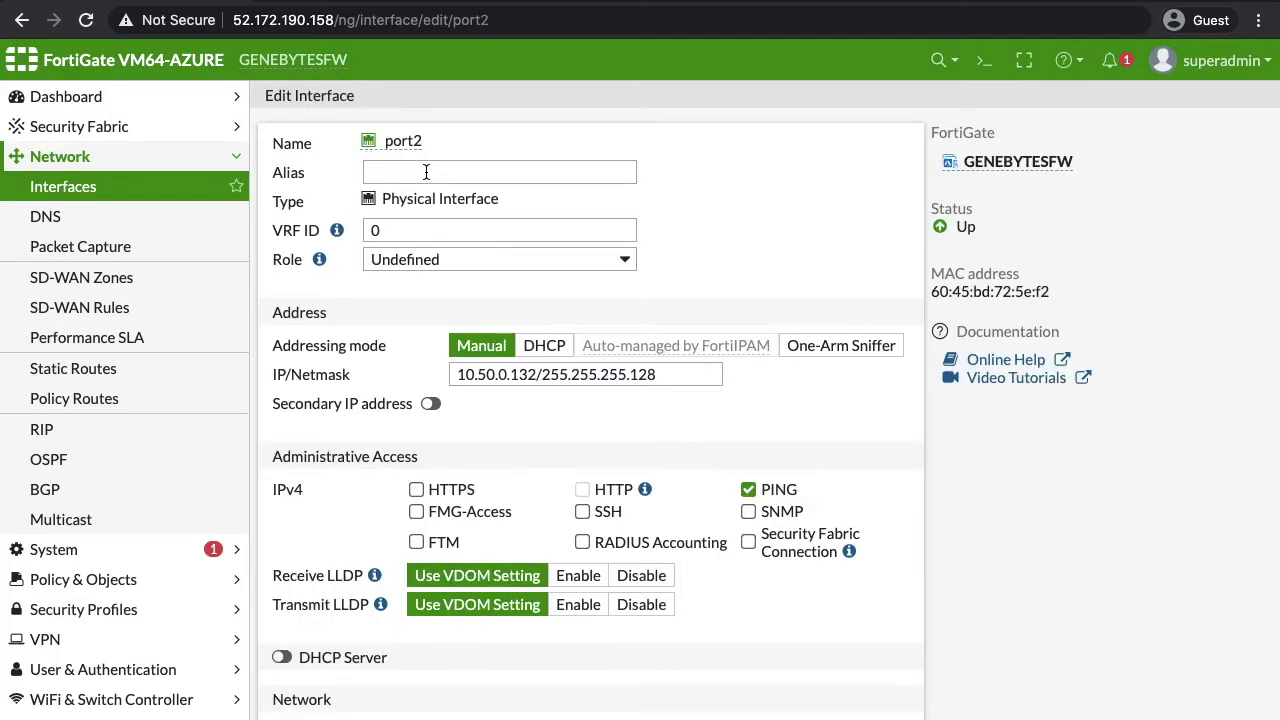
pyautogui.click(425, 169)
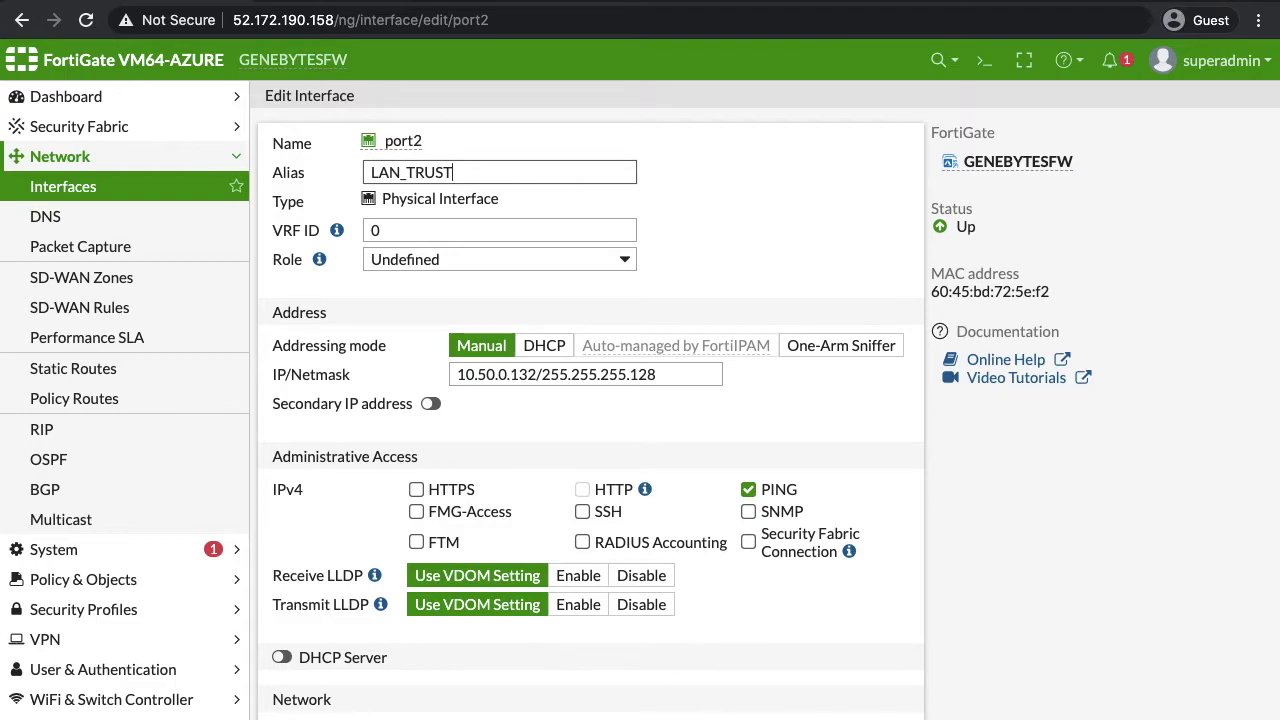
pyautogui.press('Return')
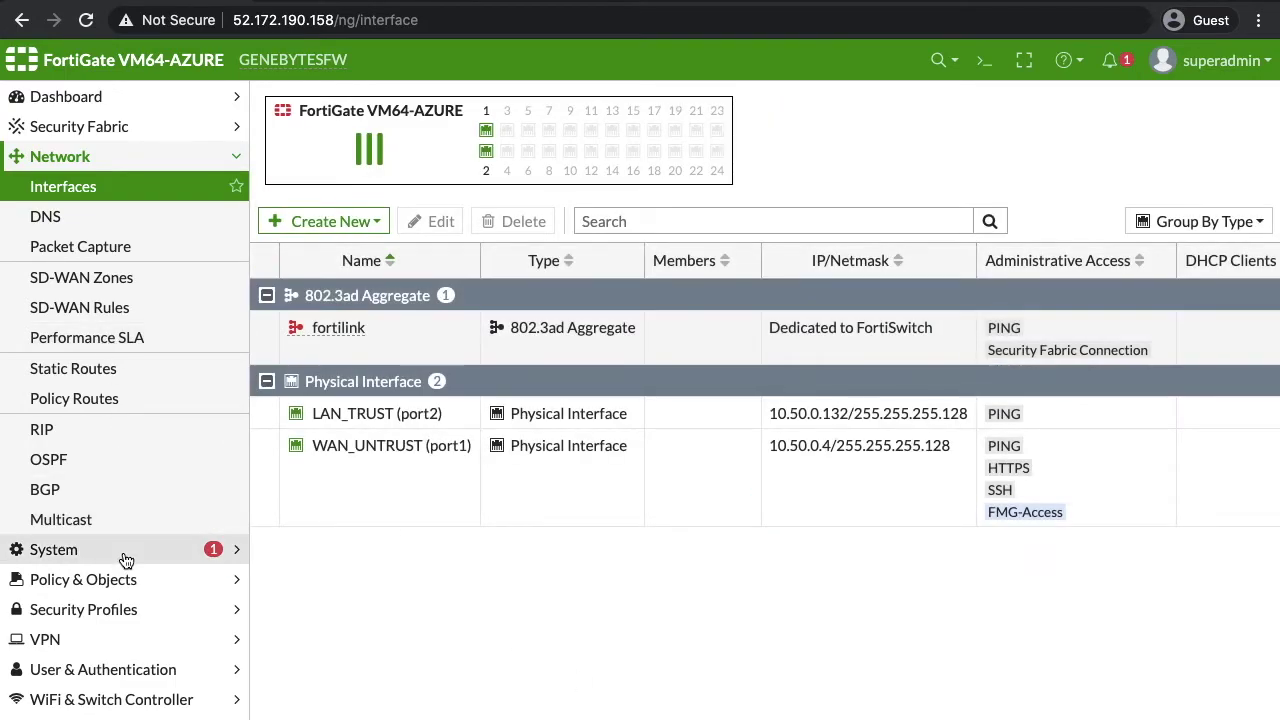
# Start a new firewall policy named TOINTERNET
pyautogui.click(120, 580)
pyautogui.click(96, 258)
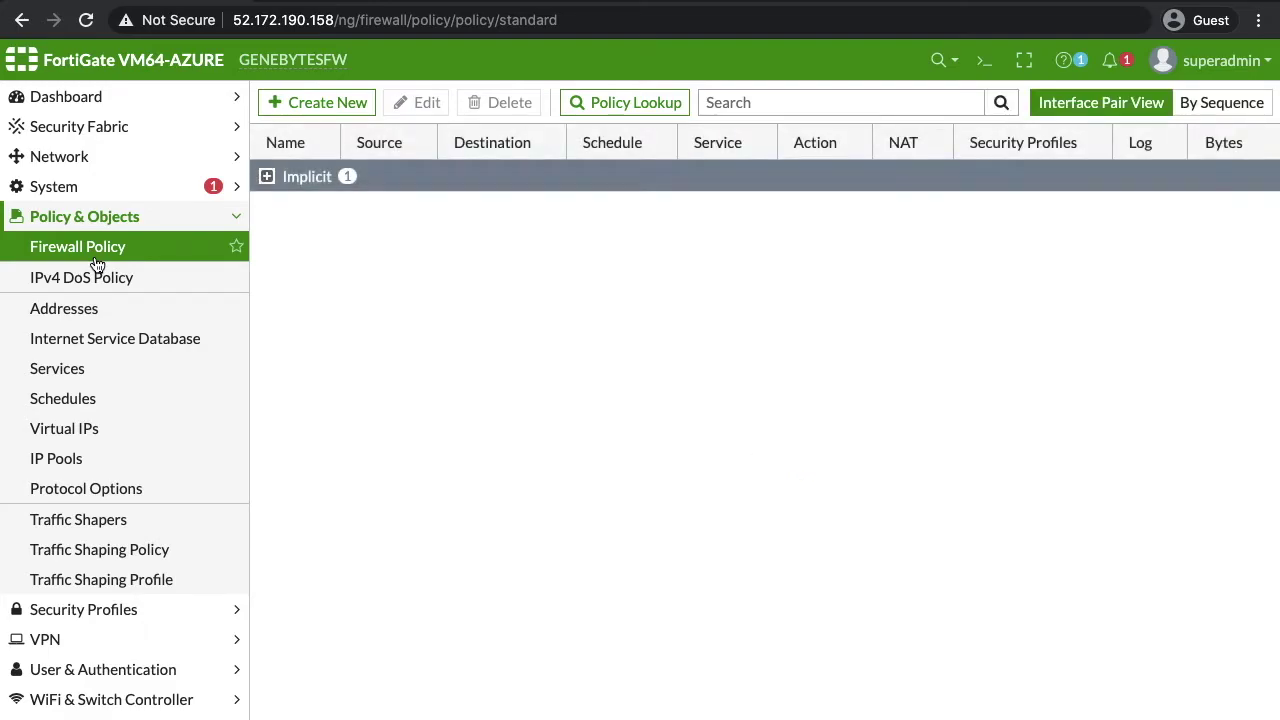
pyautogui.click(320, 106)
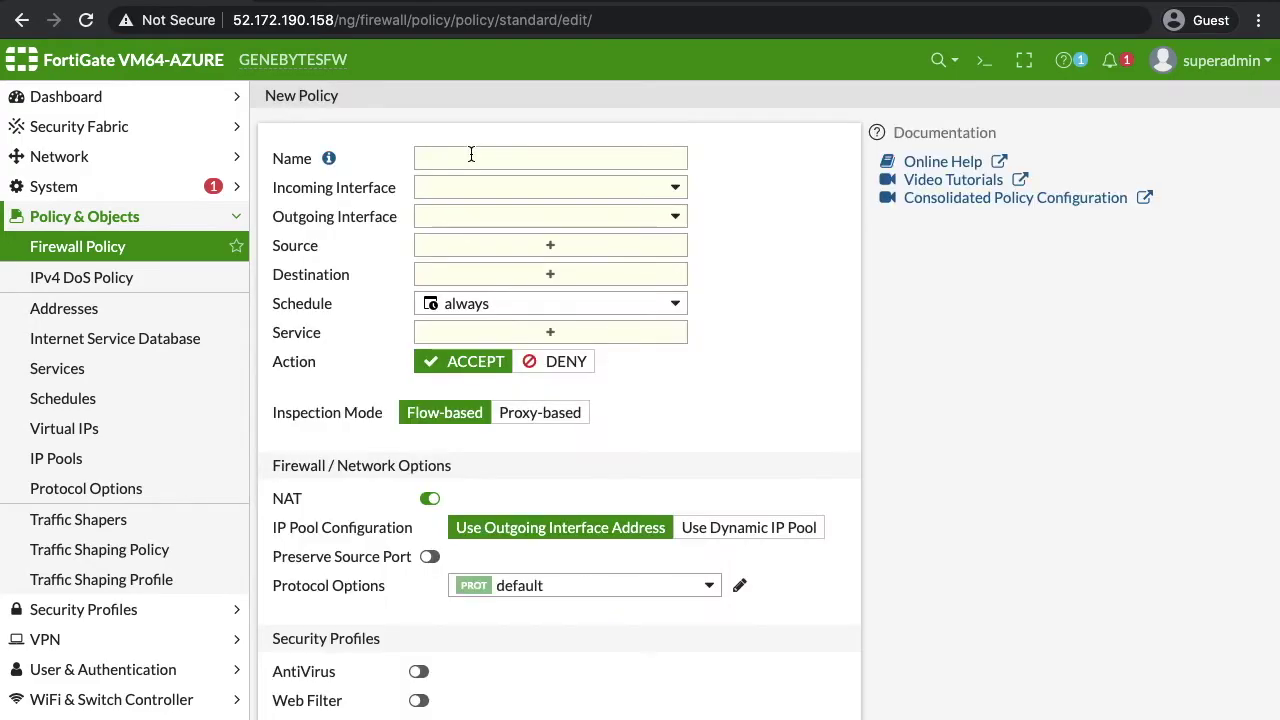
pyautogui.click(470, 156)
pyautogui.write('TOINTERNET')
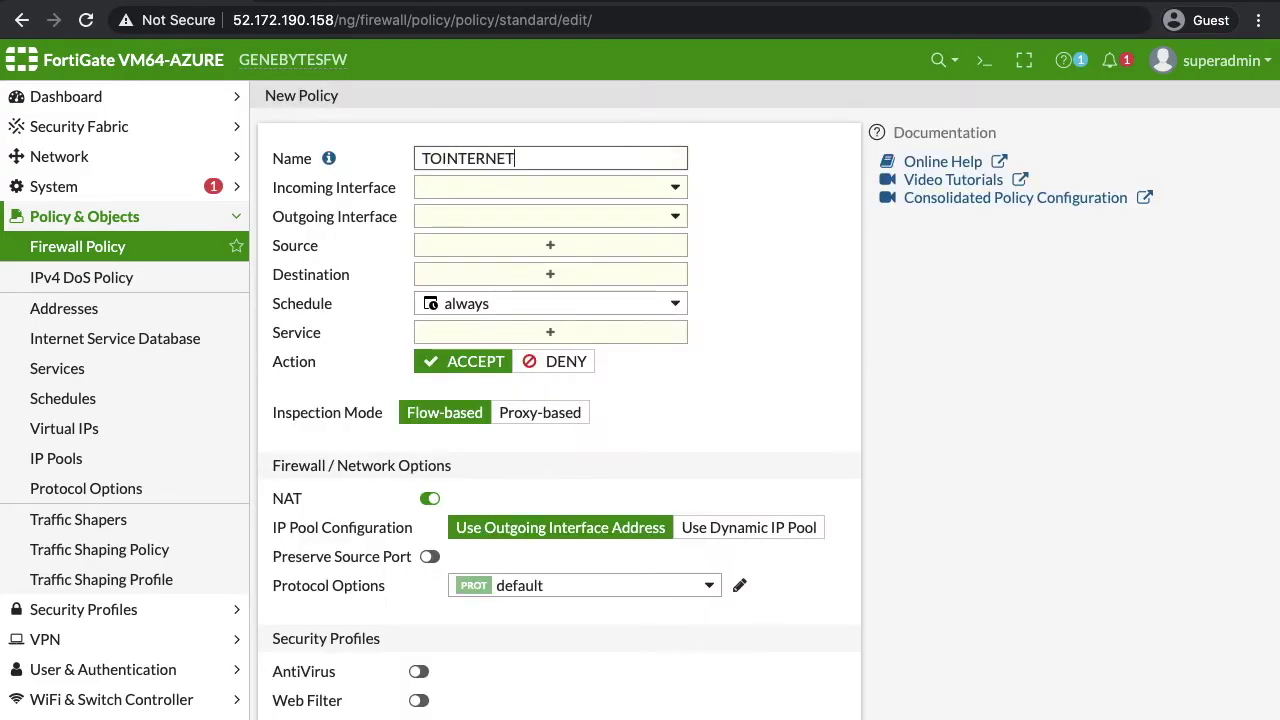
# Set the policy's incoming interface to LAN_TRUST (port2) and its outgoing interface to WAN_UNTRUST (port1)
pyautogui.click(528, 189)
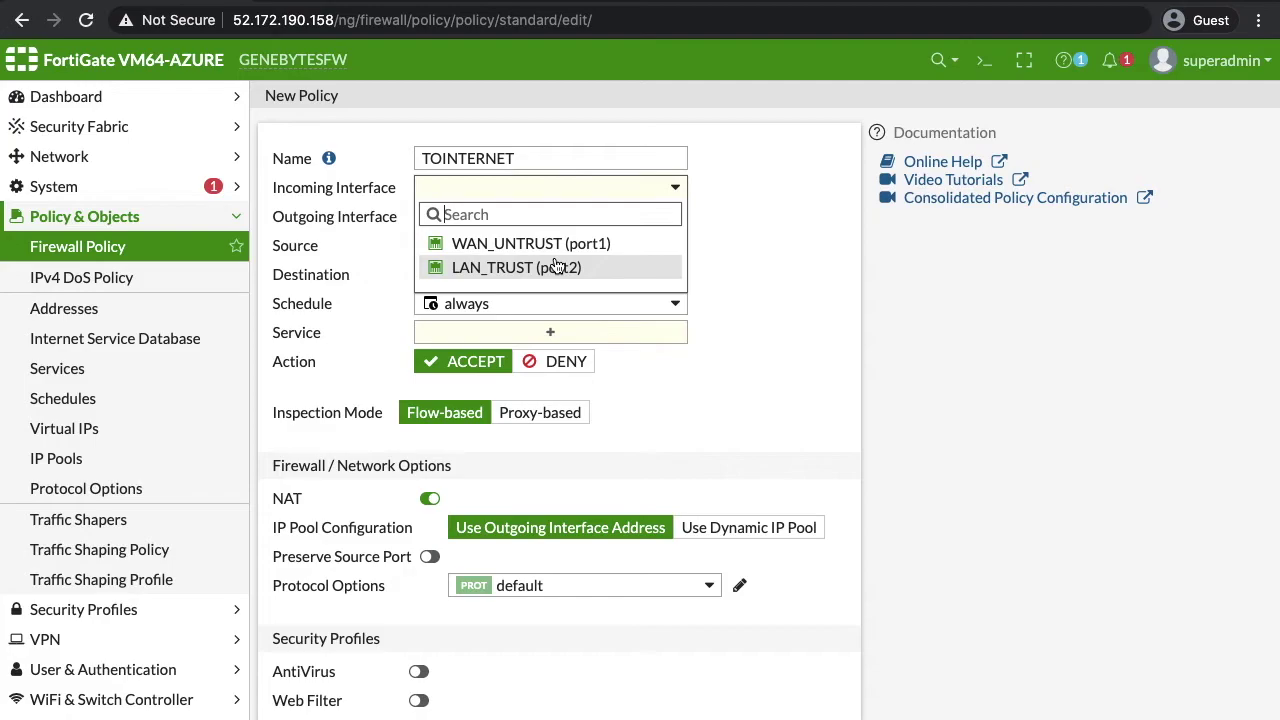
pyautogui.click(550, 265)
pyautogui.click(514, 220)
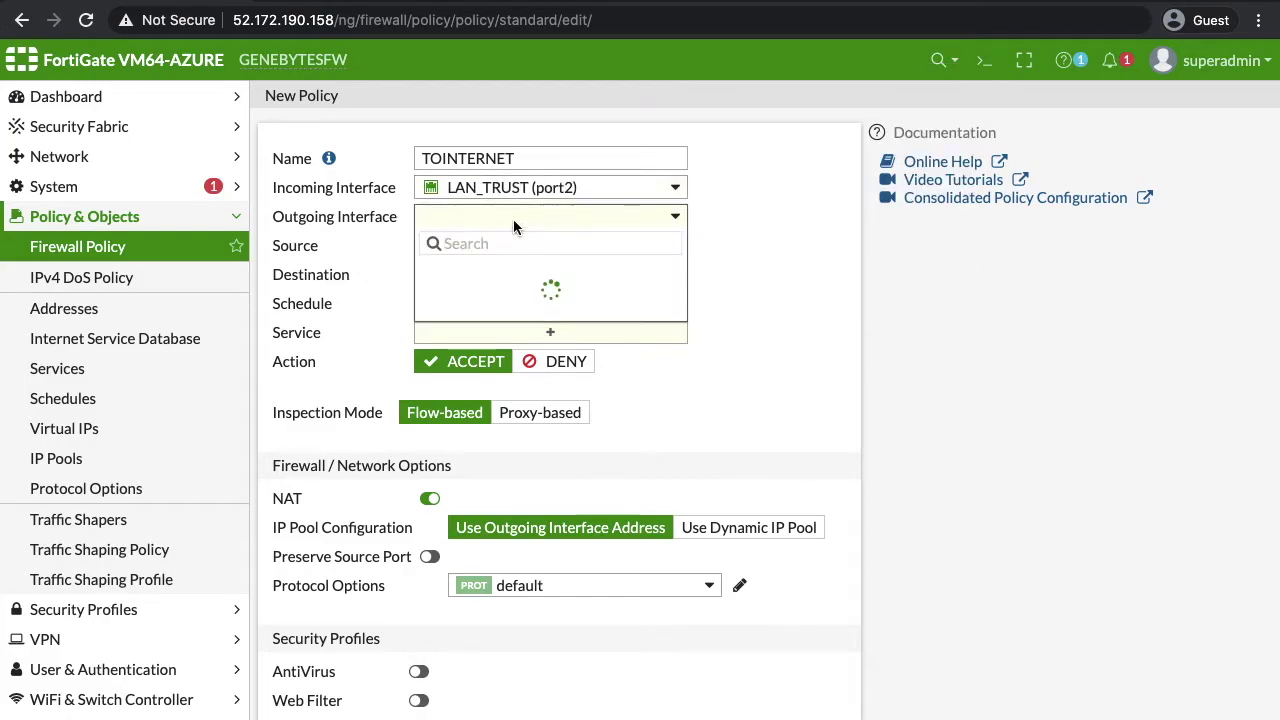
pyautogui.click(518, 270)
# Set the policy's source address to LINUXVM and its destination address to all
pyautogui.click(507, 250)
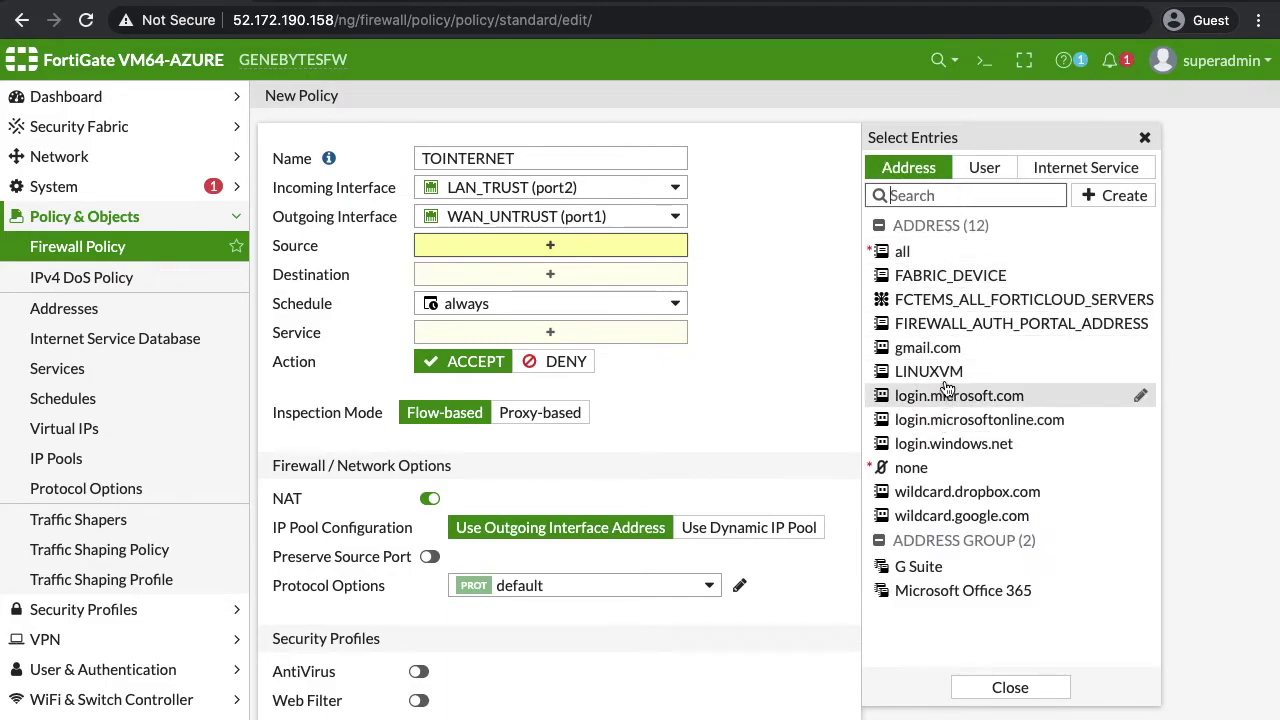
pyautogui.click(930, 371)
pyautogui.click(550, 294)
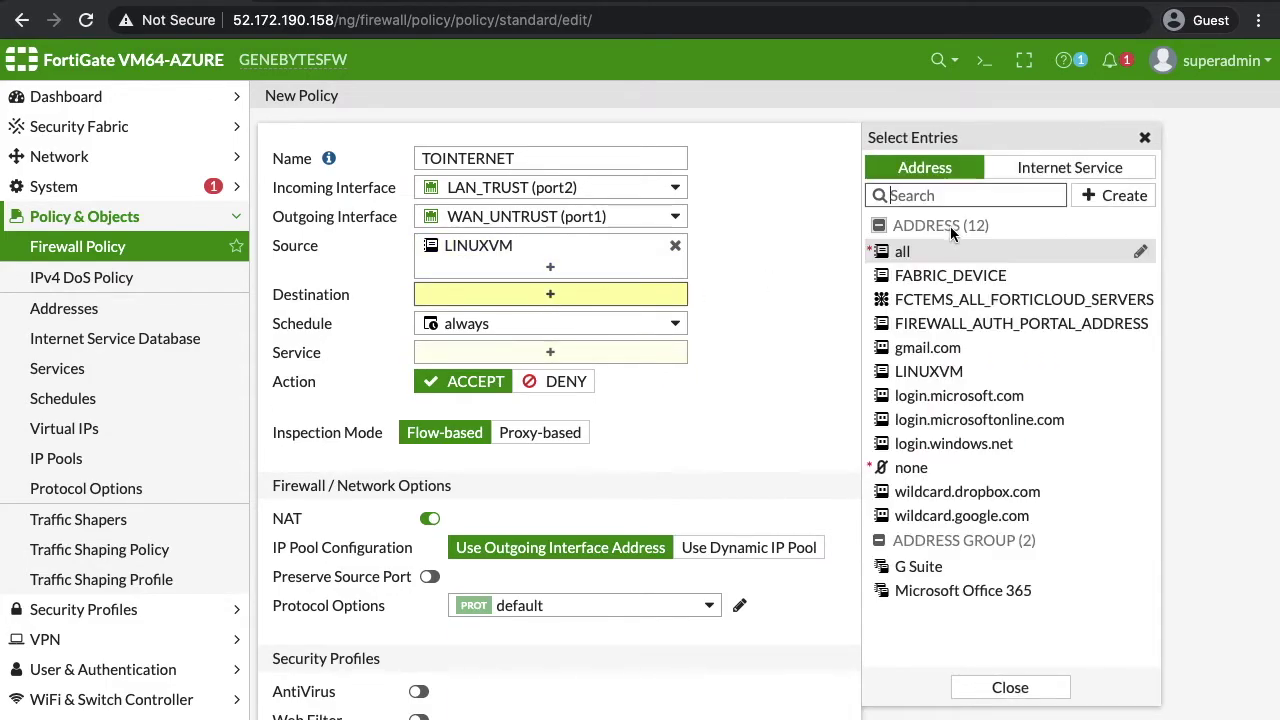
pyautogui.click(925, 272)
pyautogui.click(910, 252)
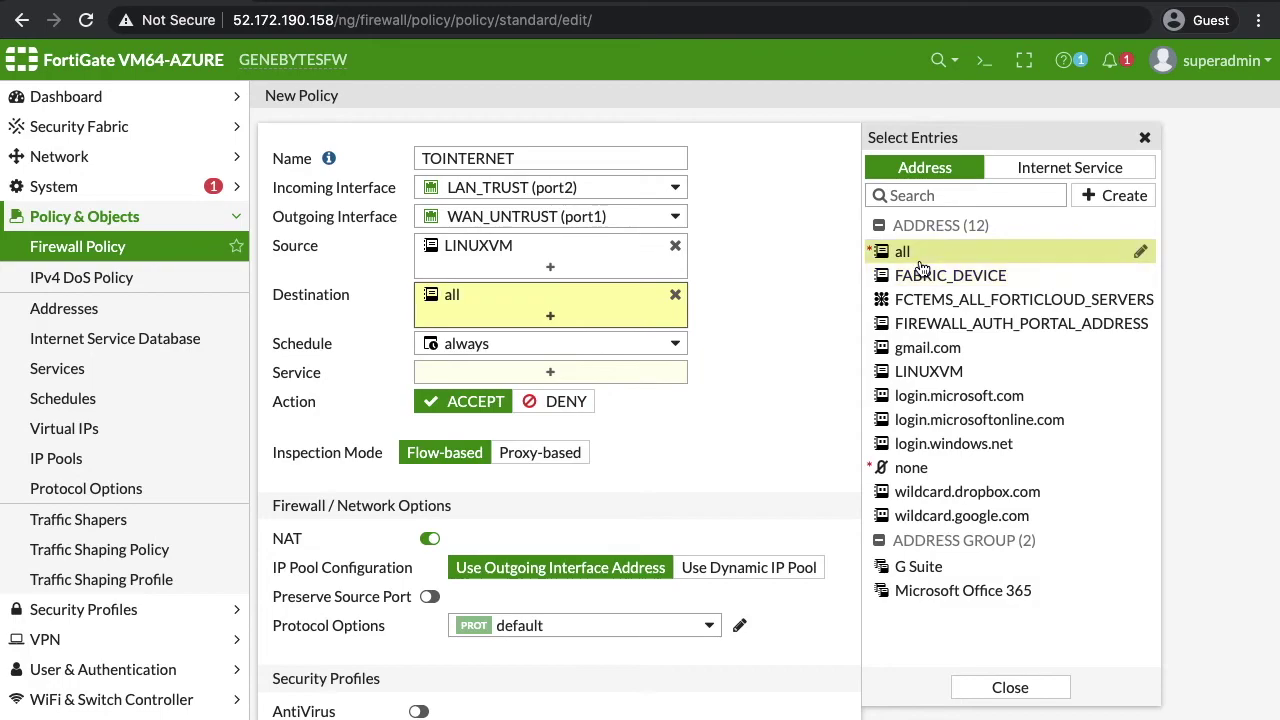
pyautogui.click(1010, 687)
# Add HTTP and HTTPS as the services covered by the TOINTERNET policy
pyautogui.click(500, 371)
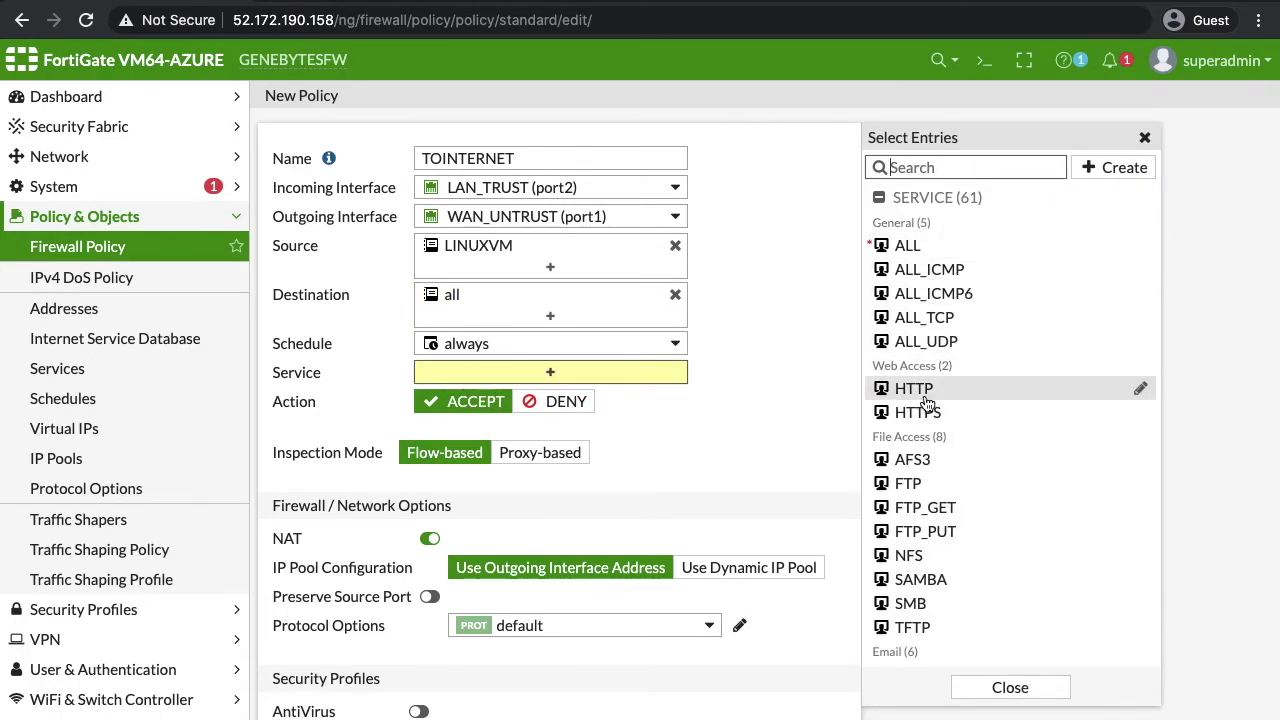
pyautogui.click(921, 392)
pyautogui.click(925, 410)
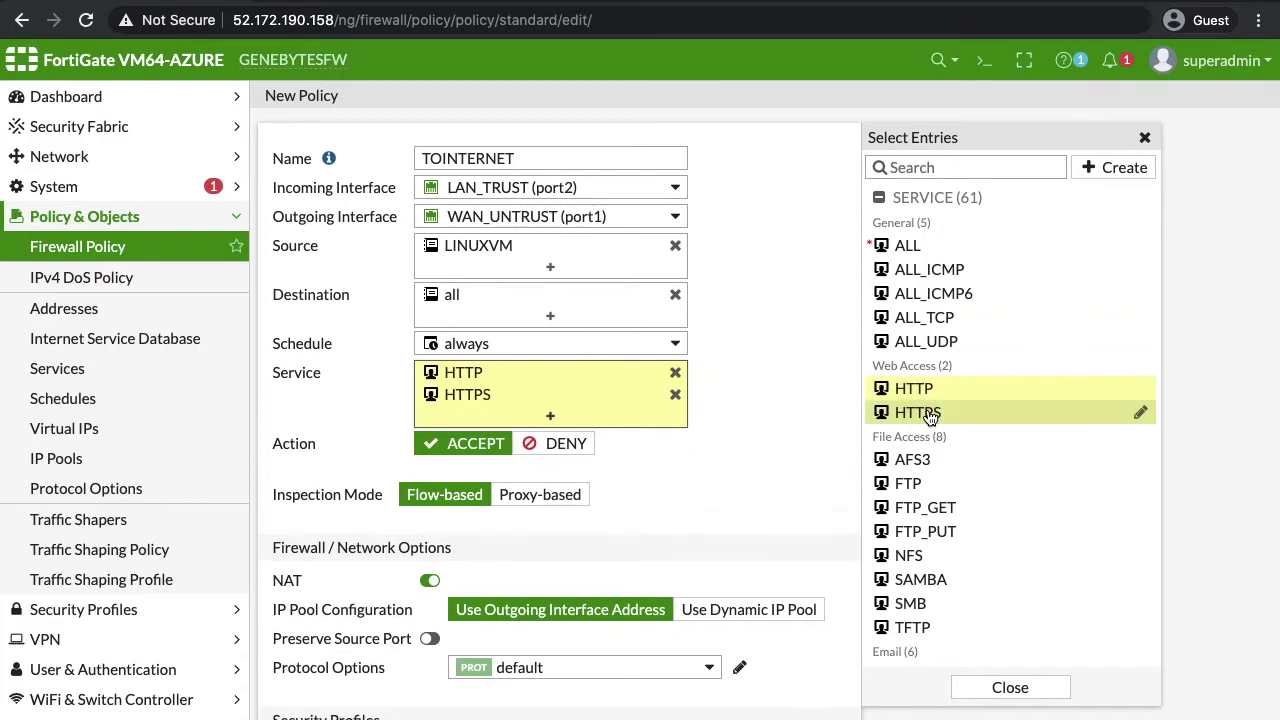
pyautogui.click(985, 689)
# Enable the AntiVirus, Web Filter, IPS and DNS Filter security profiles with their default profiles on the policy
pyautogui.scroll(-5, 551, 540)
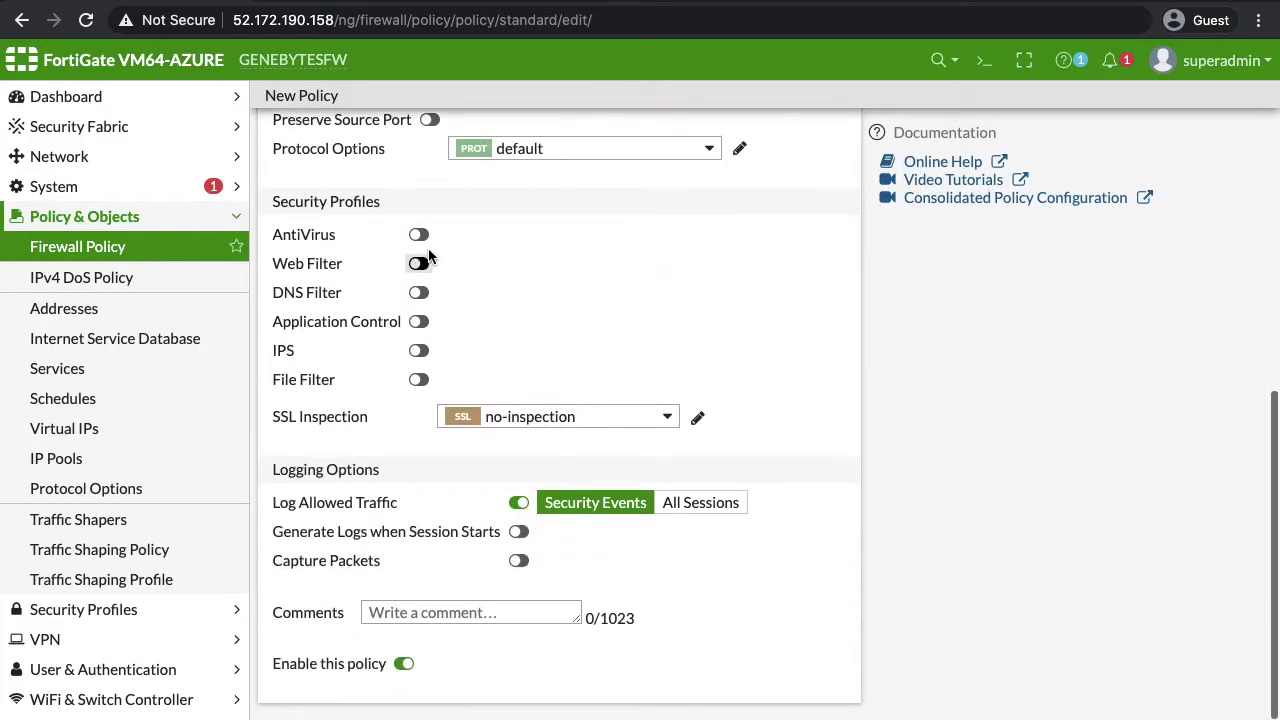
pyautogui.scroll(2, 428, 257)
pyautogui.click(418, 350)
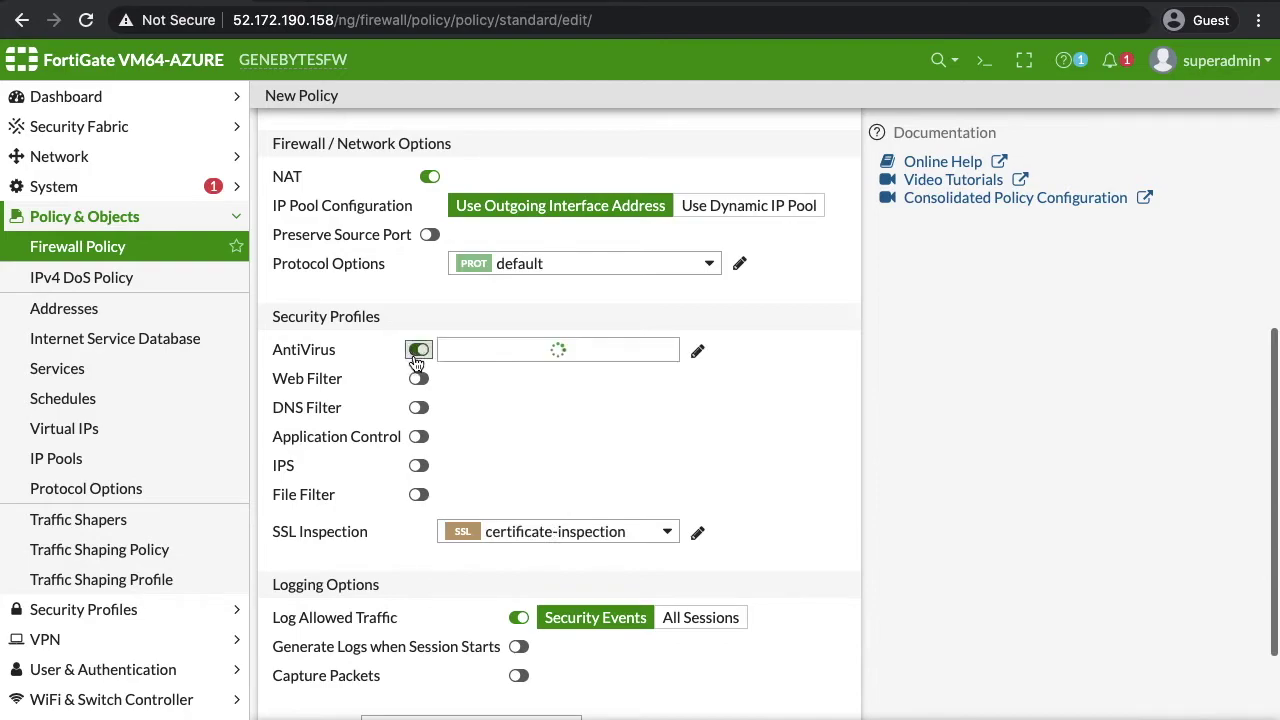
pyautogui.click(418, 379)
pyautogui.click(420, 470)
pyautogui.scroll(-2, 425, 477)
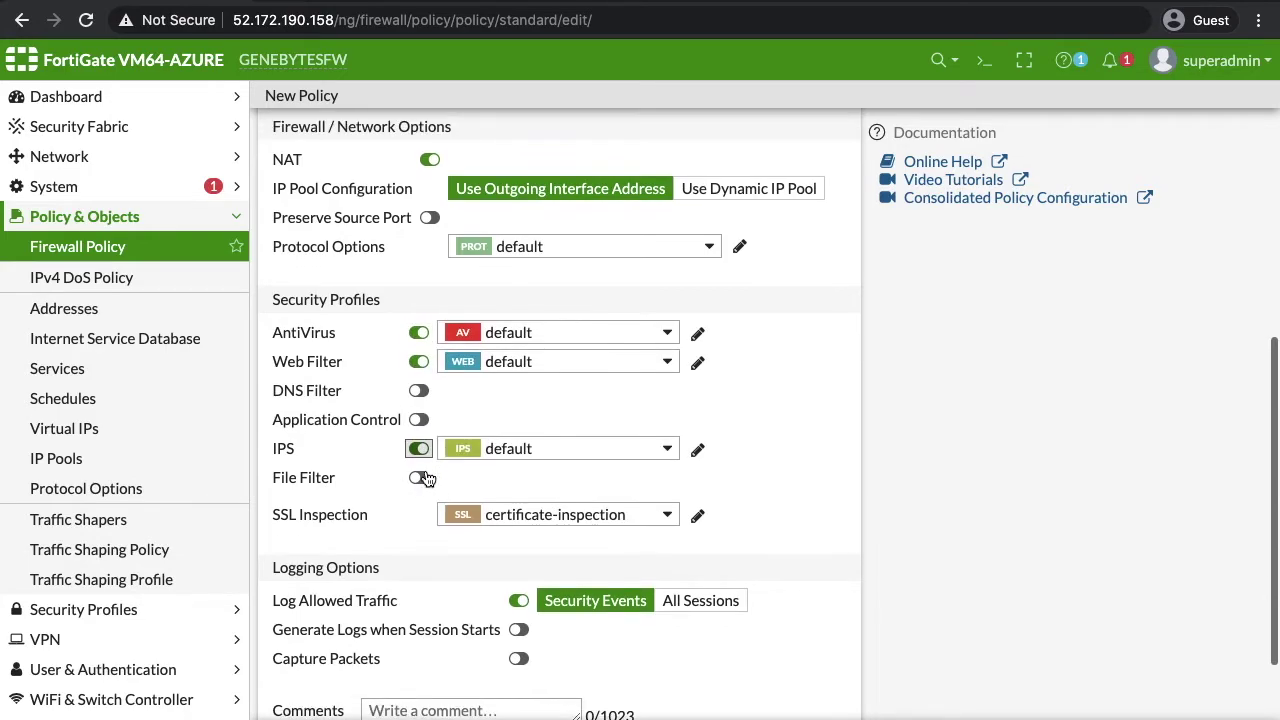
pyautogui.click(419, 299)
# Save the TOINTERNET policy, reopen it to review its settings and return to the policy list
pyautogui.scroll(-1, 572, 476)
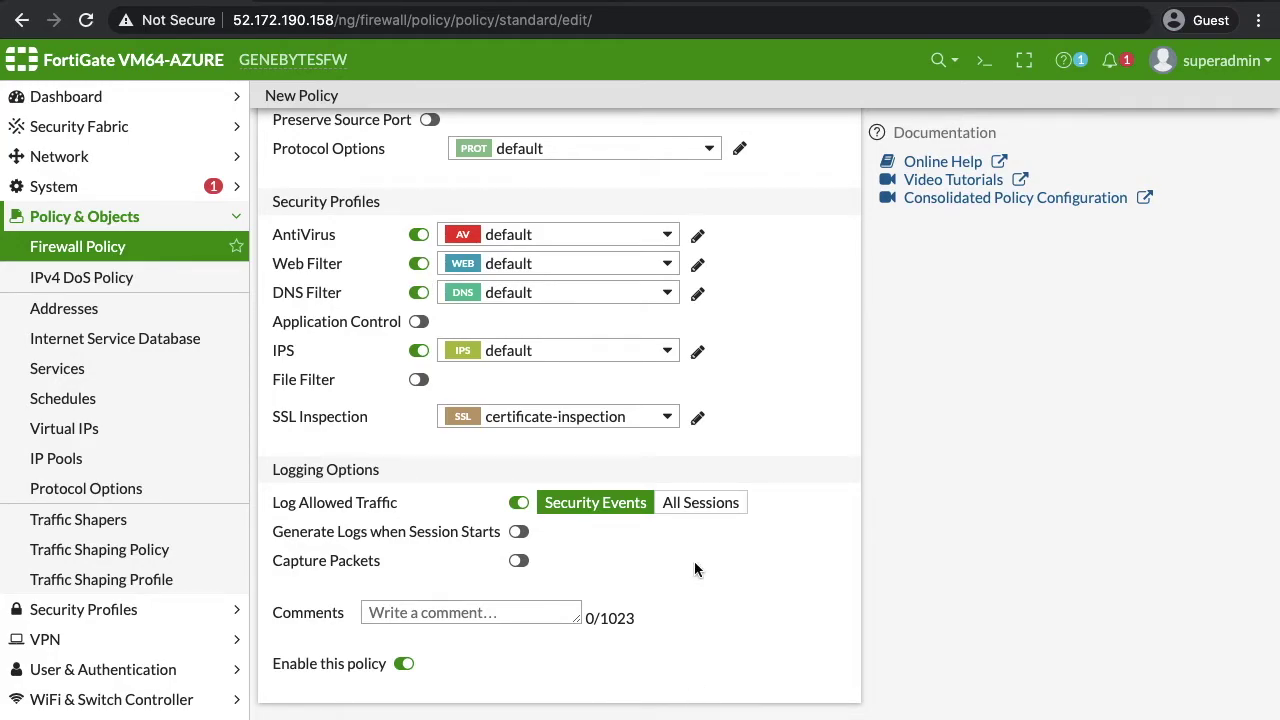
pyautogui.scroll(8, 697, 569)
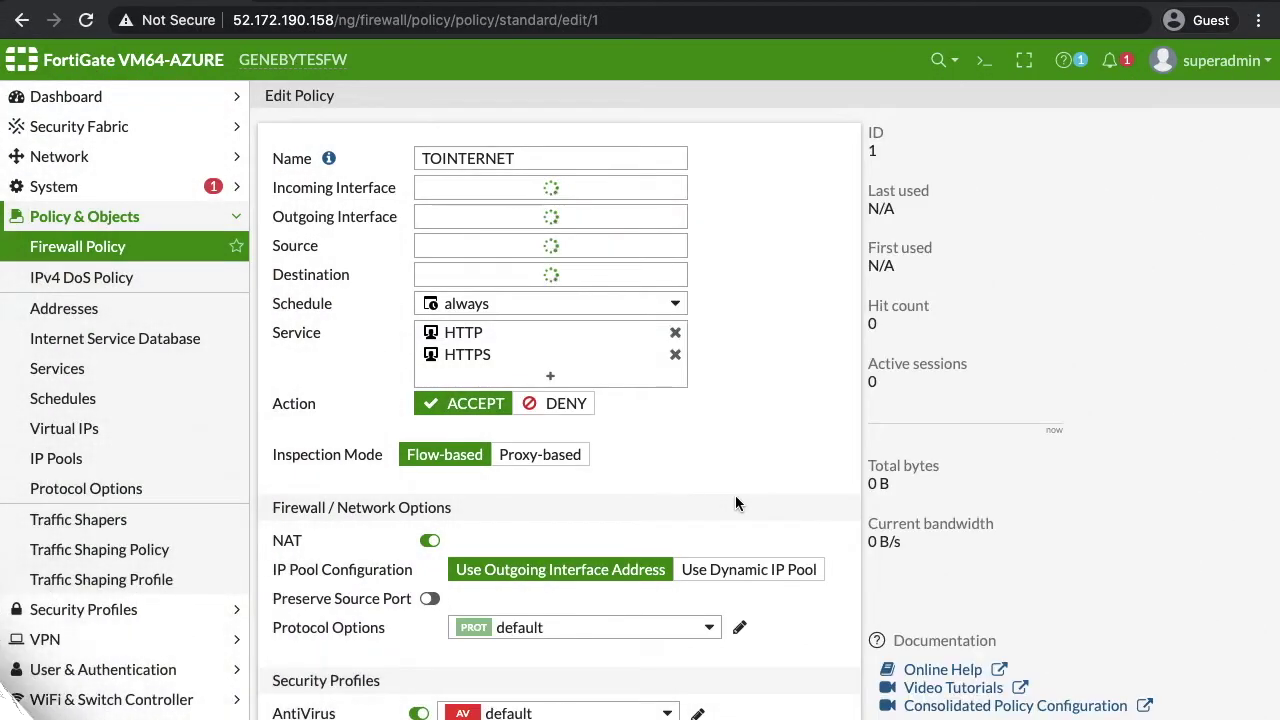
pyautogui.scroll(-8, 735, 495)
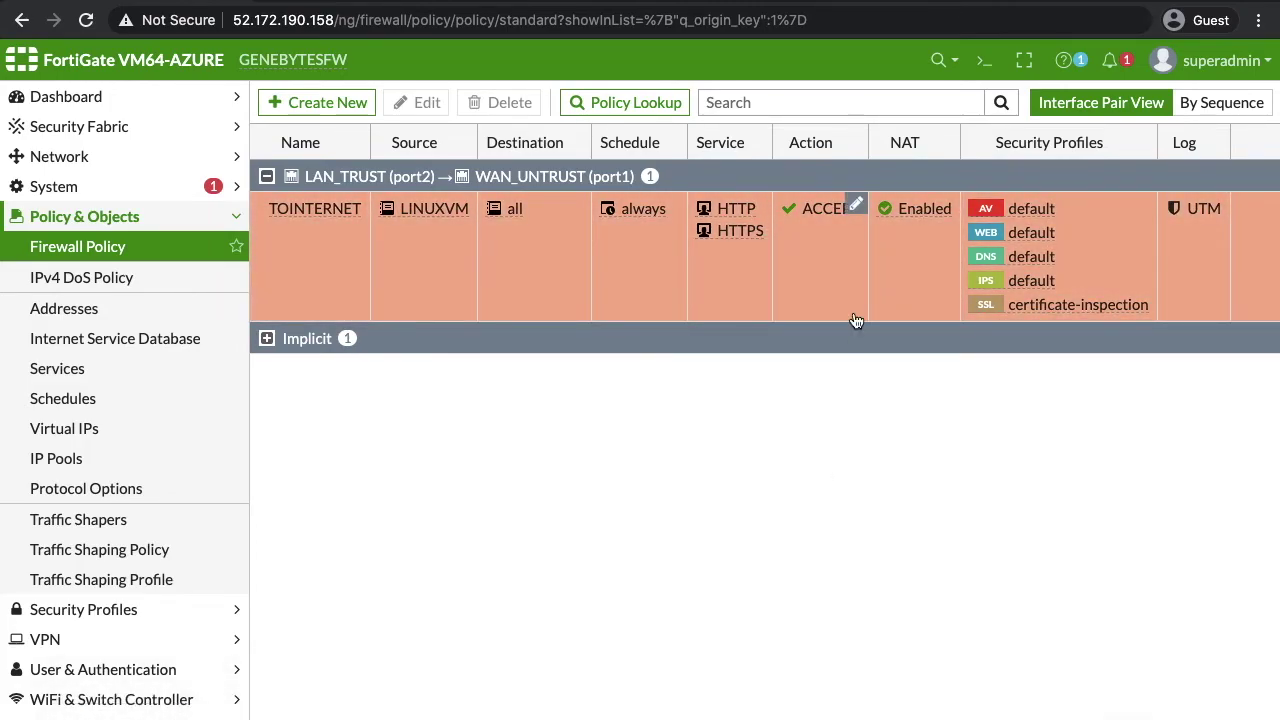
pyautogui.press('shift+super+5')
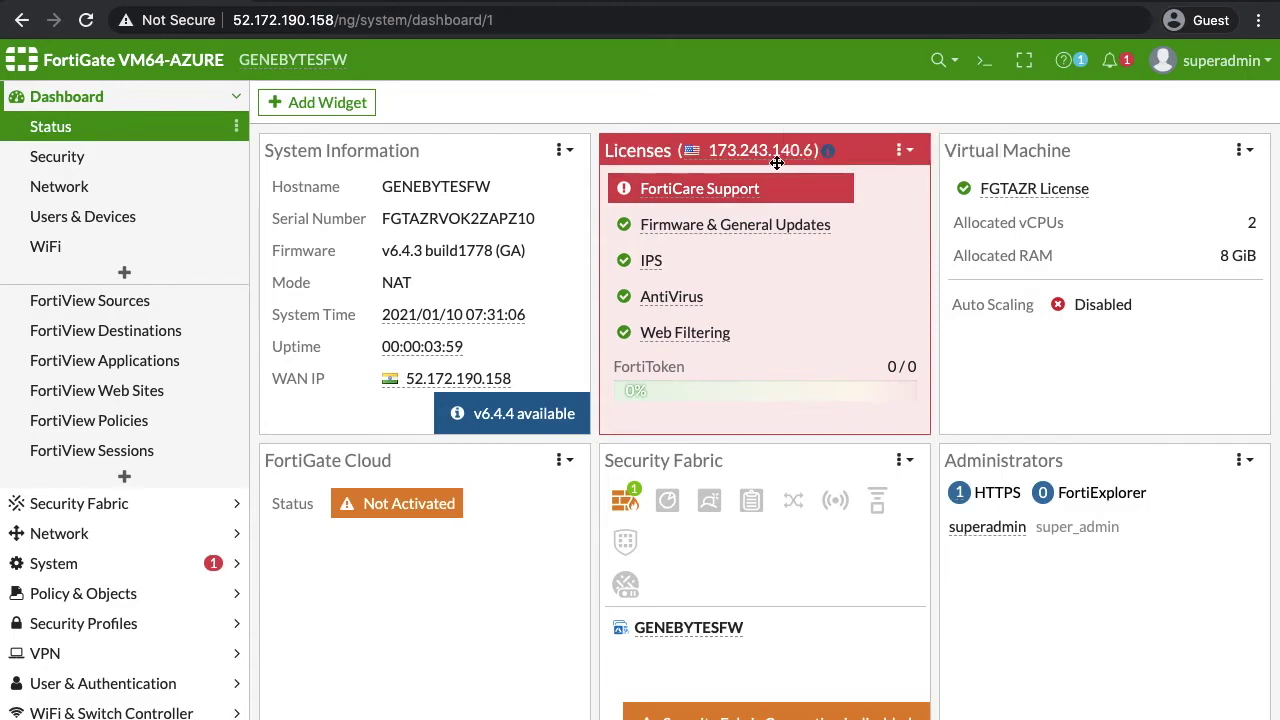
# Inspect the status dashboard's license update server, AntiVirus license, WAN IP location and virtual machine license
pyautogui.moveTo(778, 155)
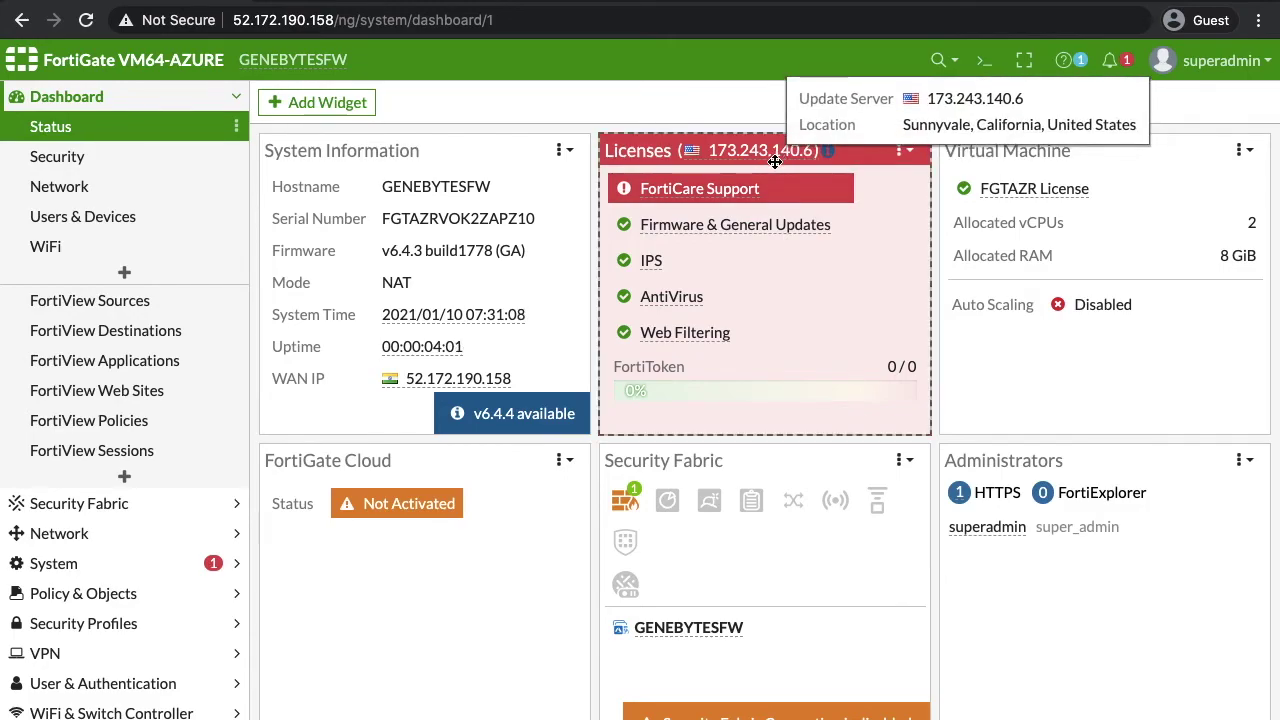
pyautogui.moveTo(701, 310)
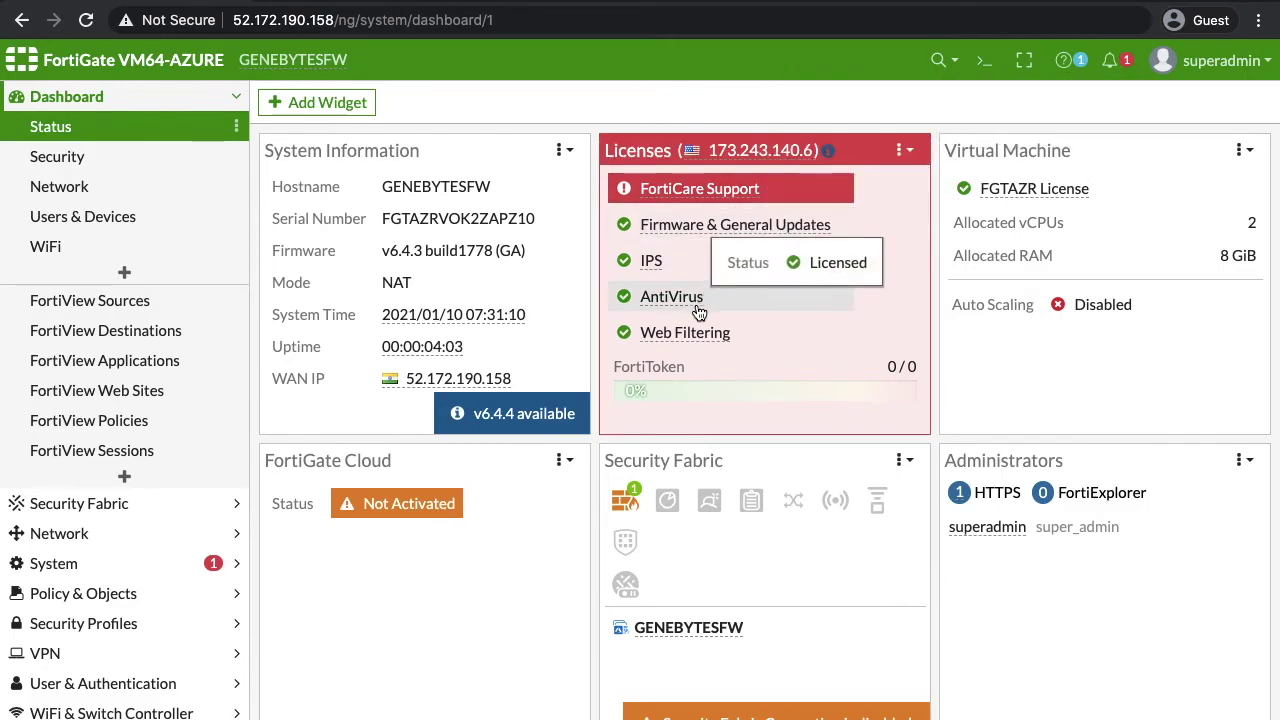
pyautogui.moveTo(490, 388)
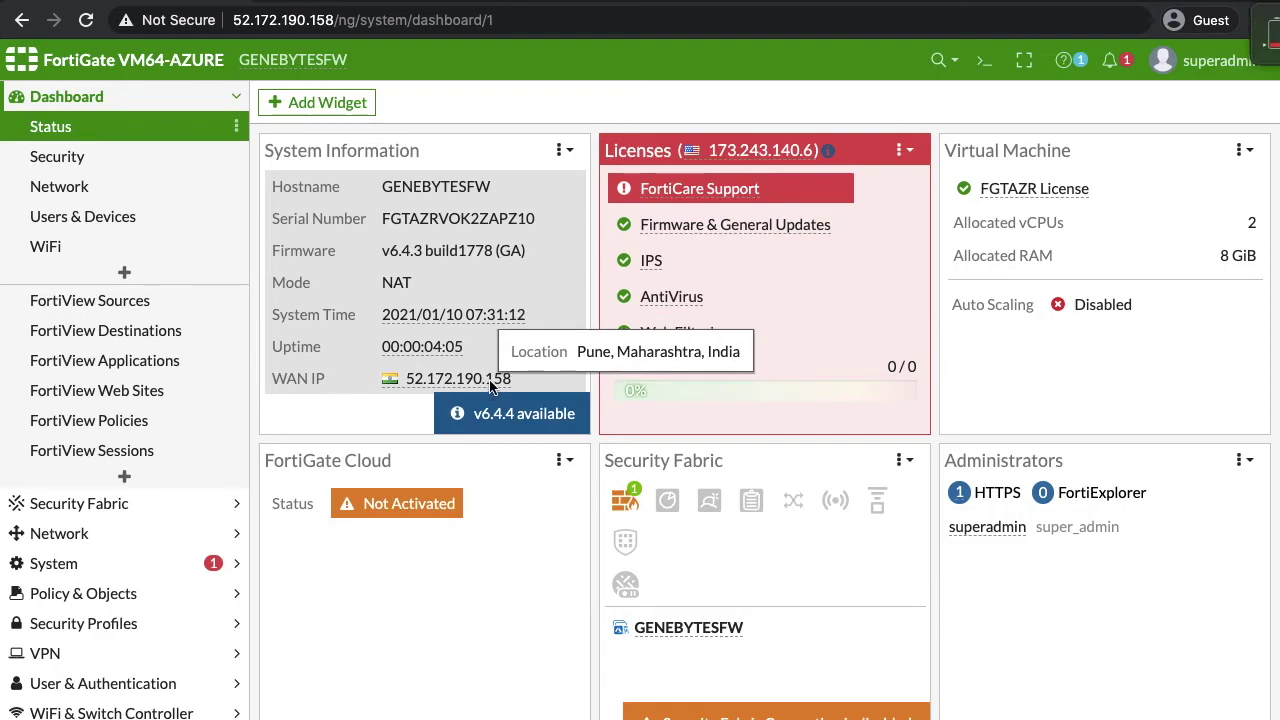
pyautogui.moveTo(993, 194)
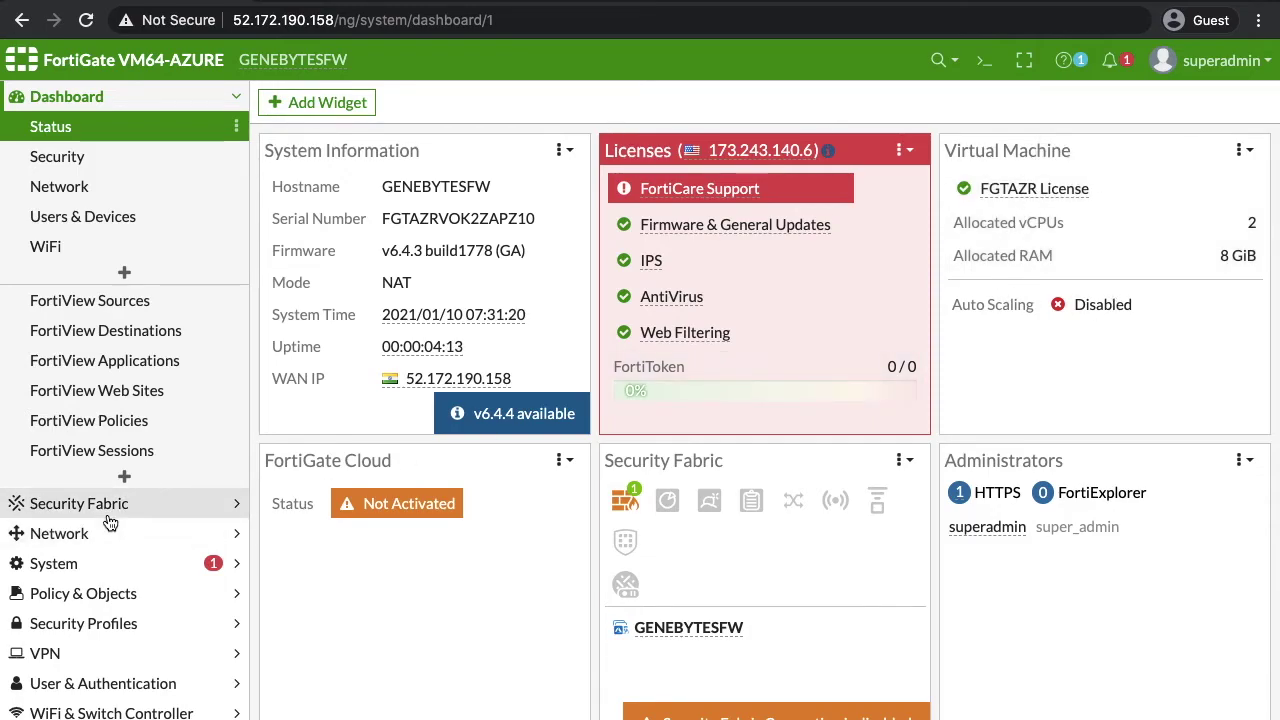
# Open the Security Fabric's Fabric Connectors page and look through the available connectors
pyautogui.click(106, 510)
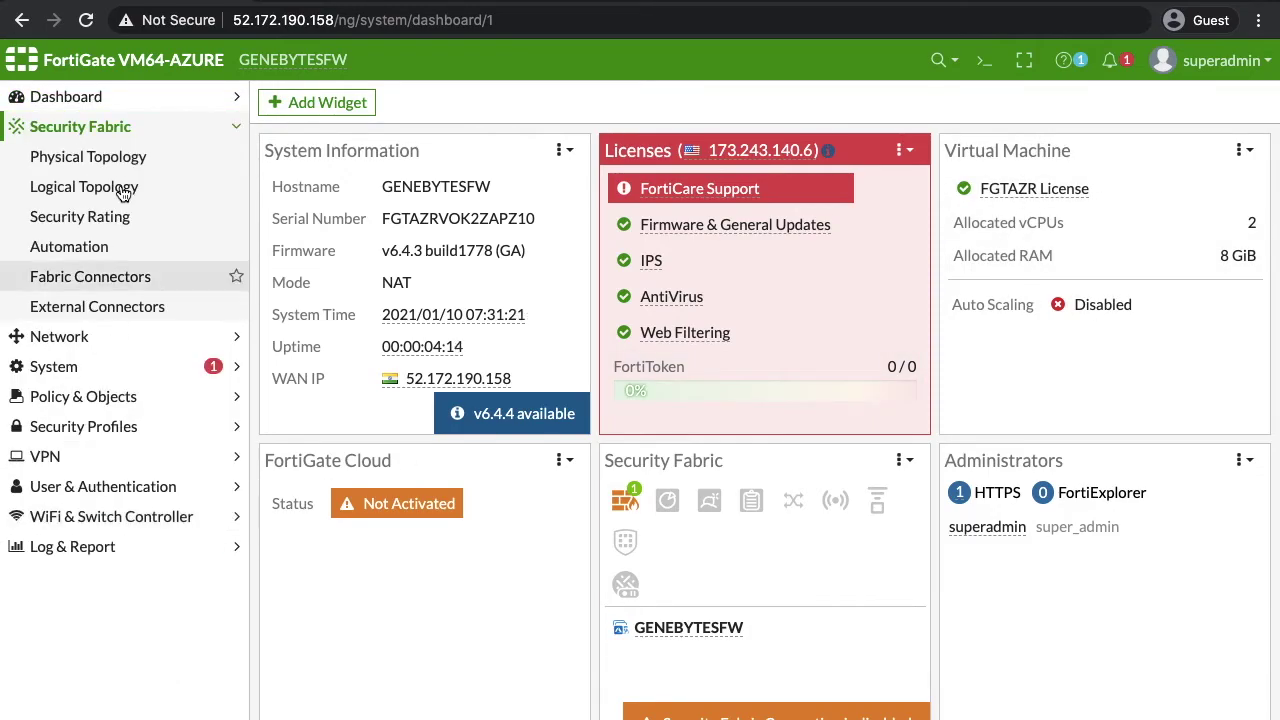
pyautogui.click(108, 287)
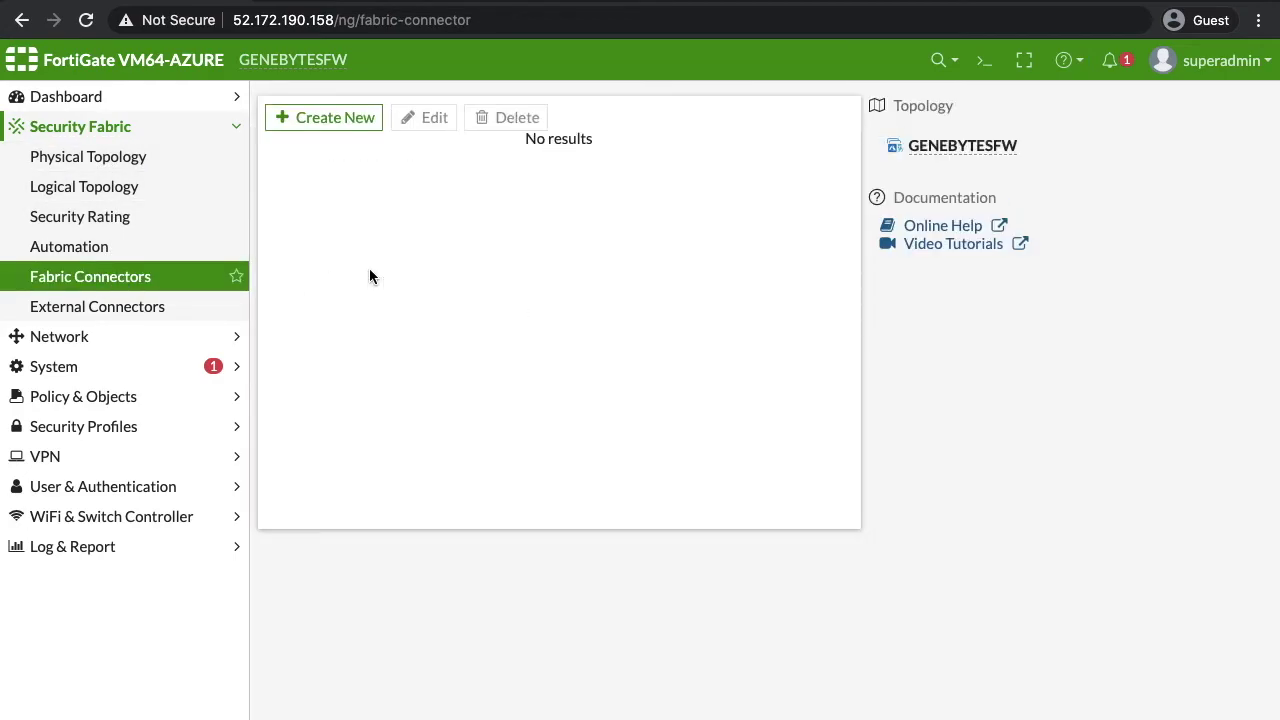
pyautogui.scroll(-2, 530, 363)
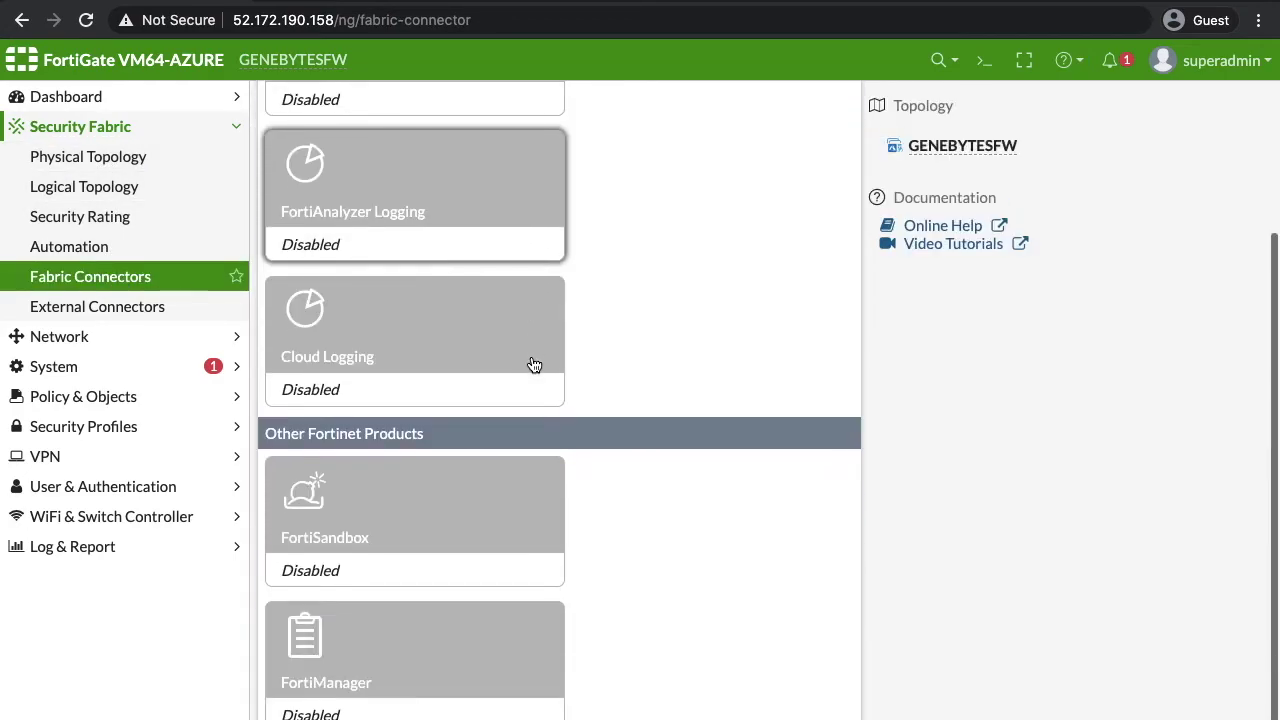
# Open the Security Fabric's External Connectors page, look at the new connector options including Microsoft Azure, and return to the list without creating one
pyautogui.scroll(2, 476, 312)
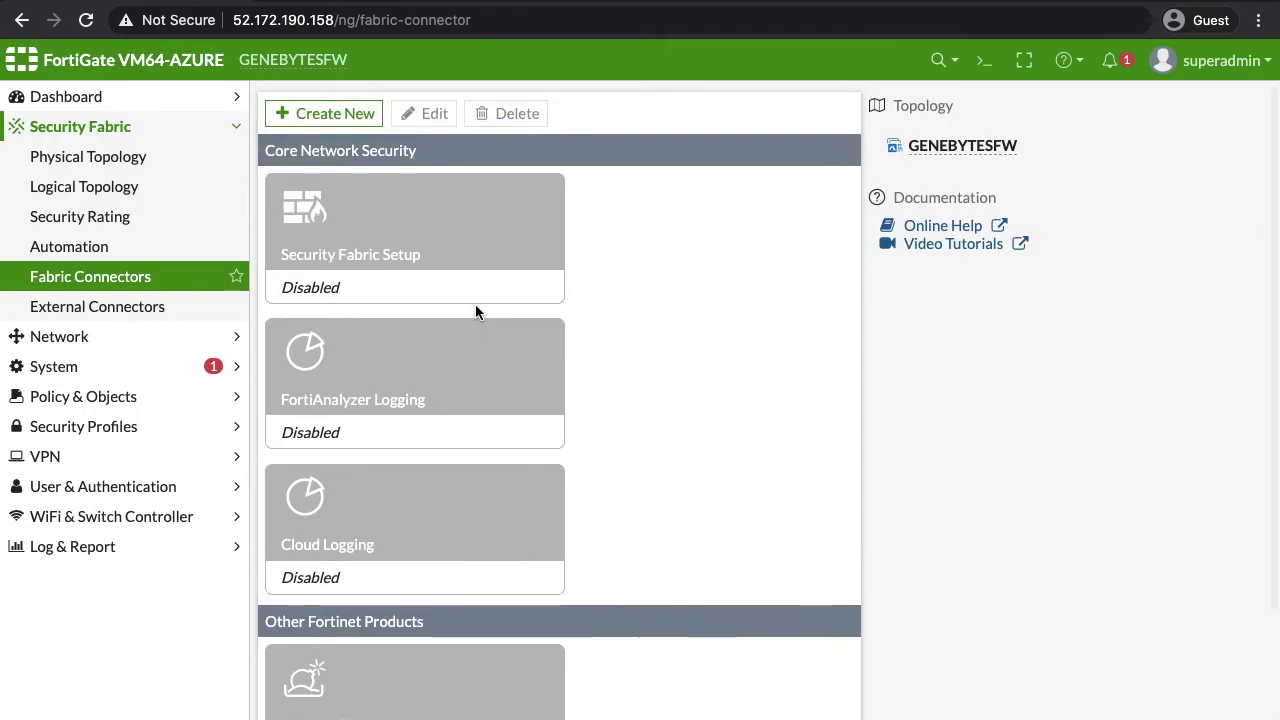
pyautogui.click(203, 308)
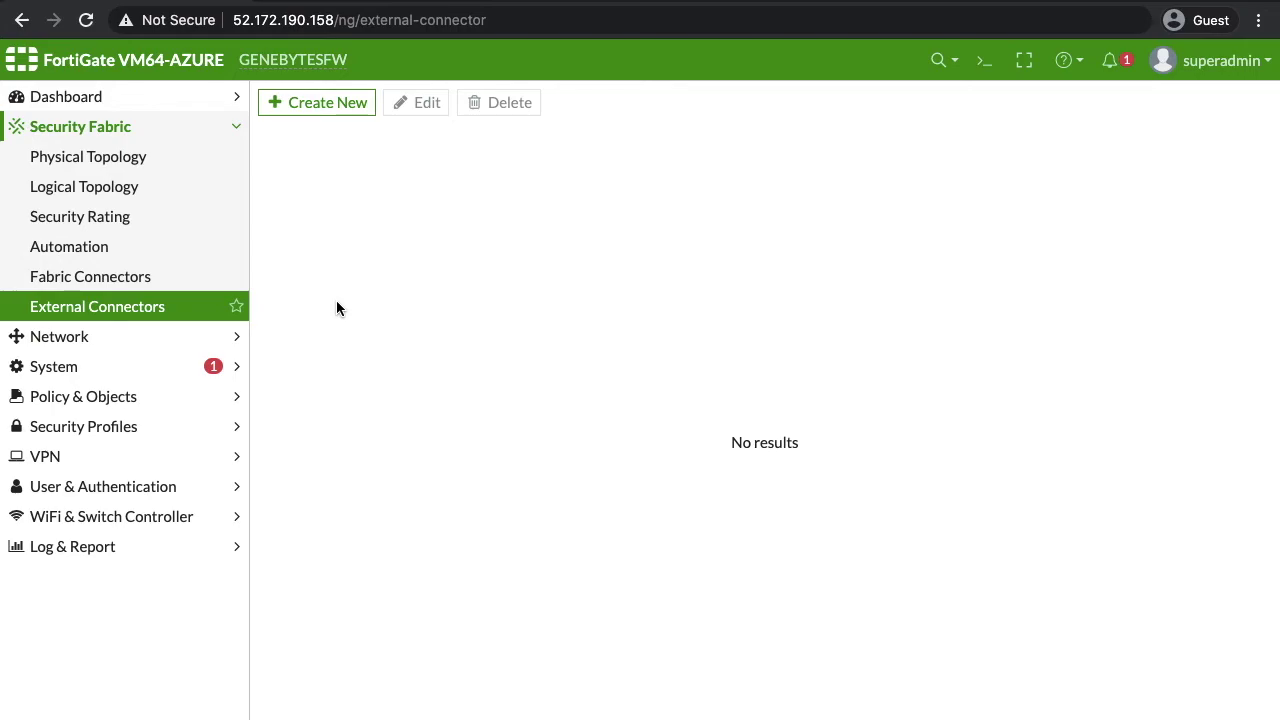
pyautogui.click(347, 101)
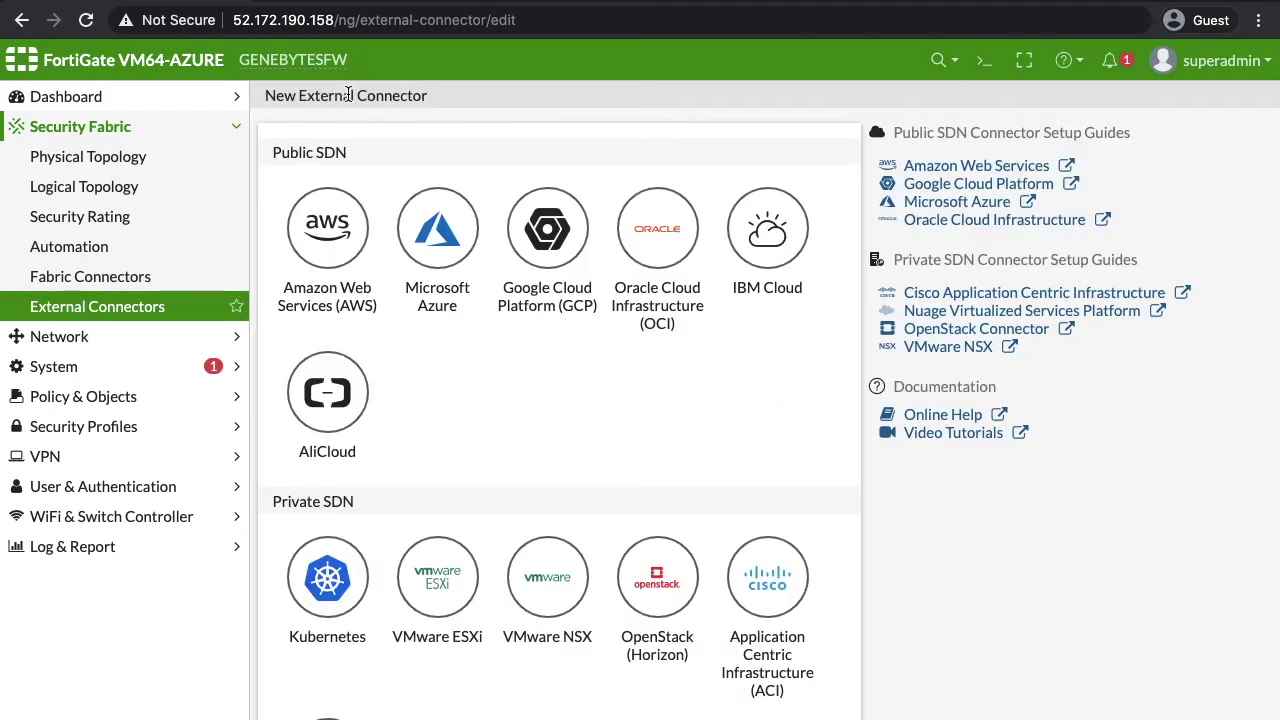
pyautogui.click(437, 270)
pyautogui.click(533, 391)
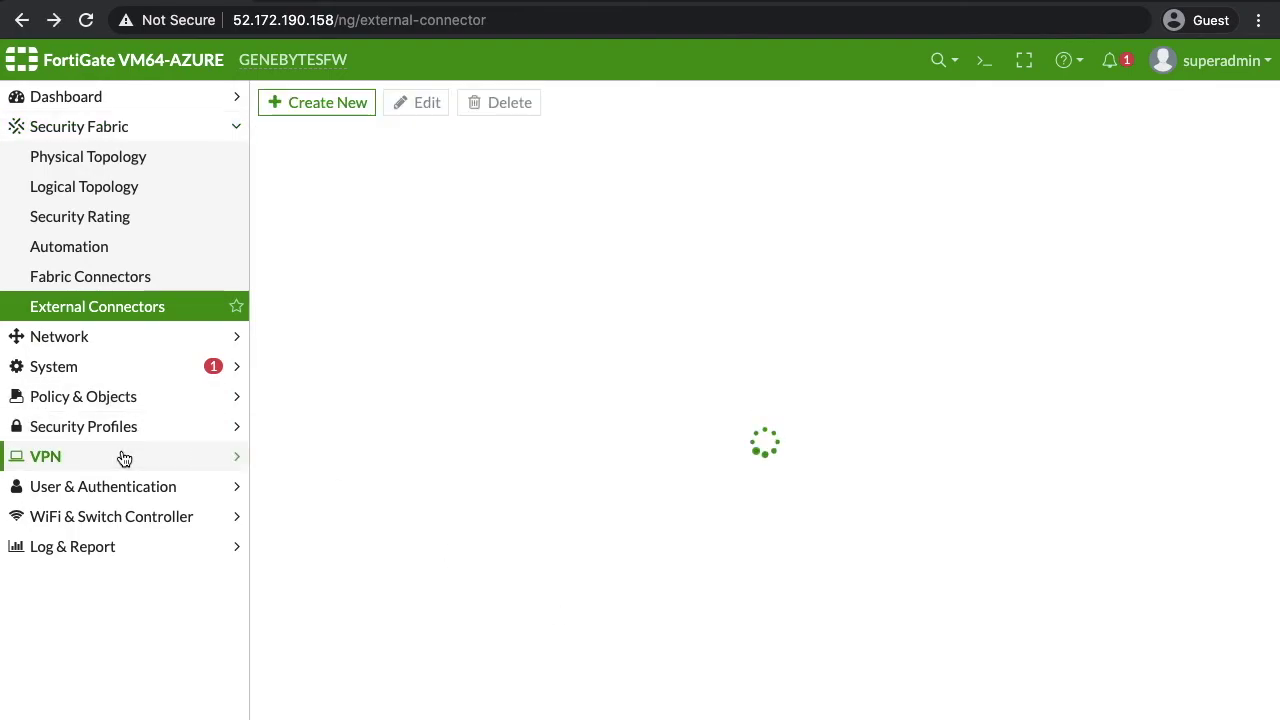
# Open the SSL-VPN Settings page under VPN and look through its connection settings
pyautogui.click(120, 456)
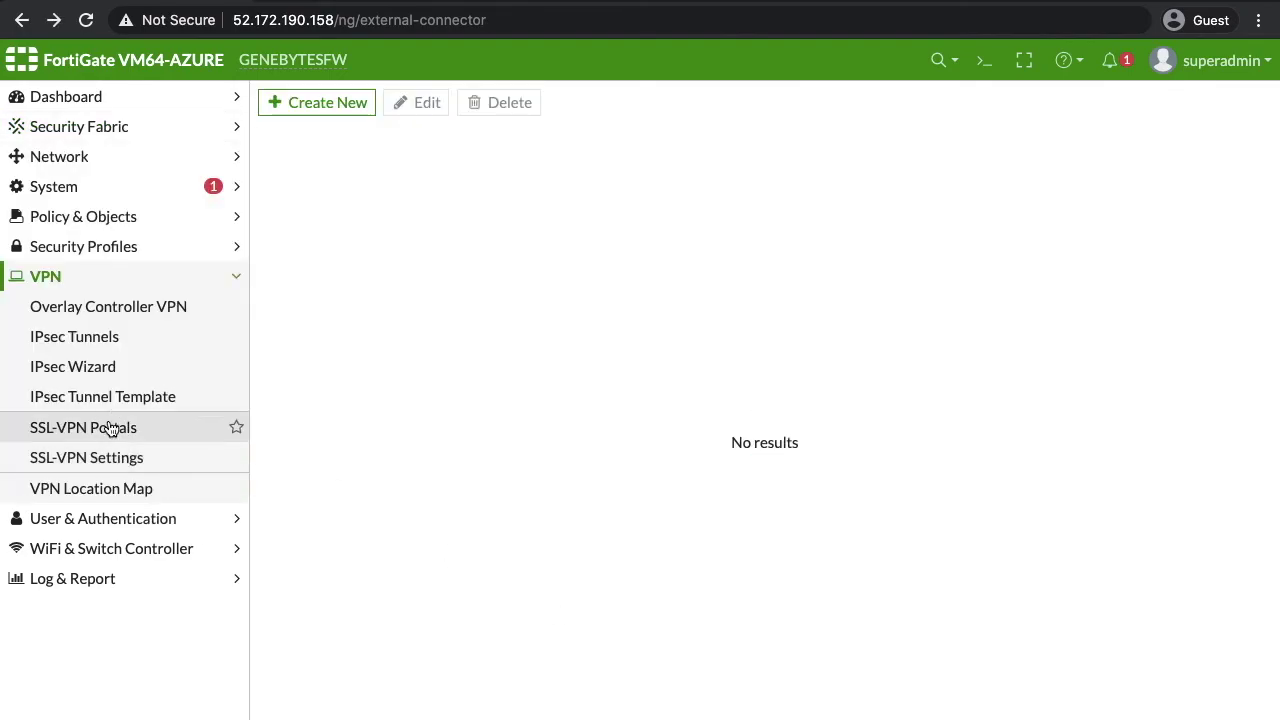
pyautogui.click(109, 457)
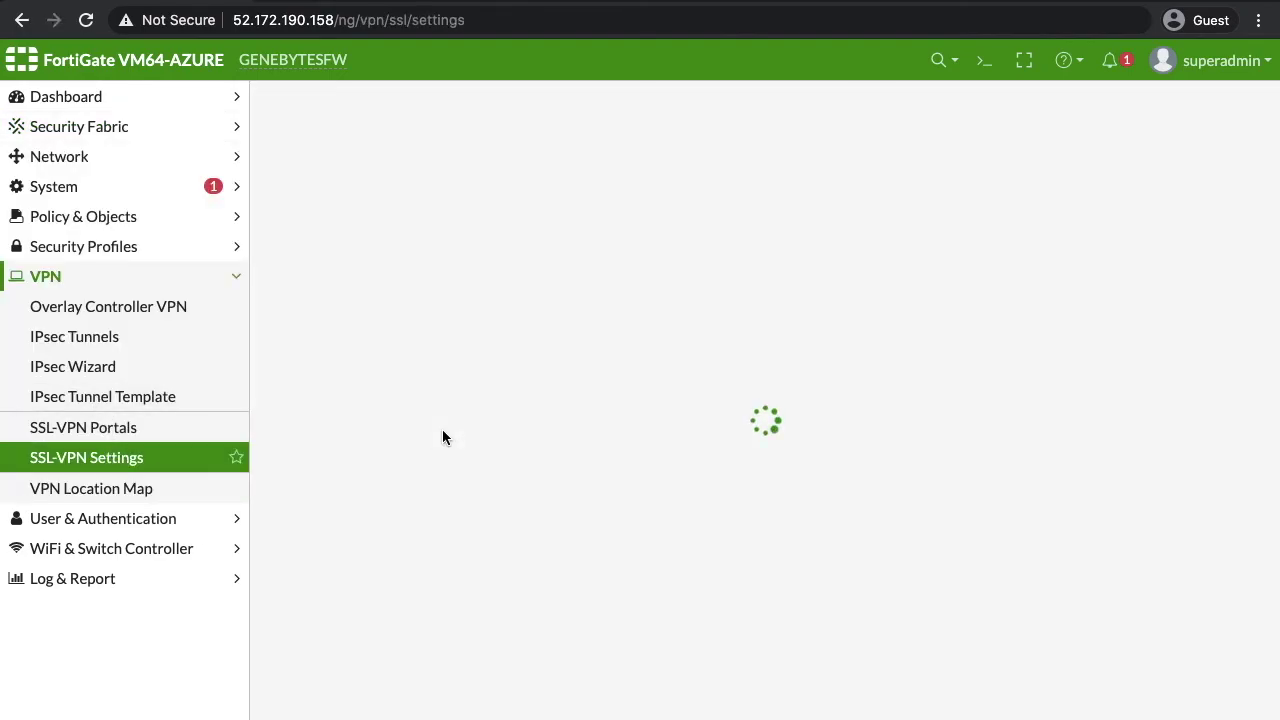
pyautogui.scroll(-2, 522, 435)
pyautogui.scroll(2, 567, 455)
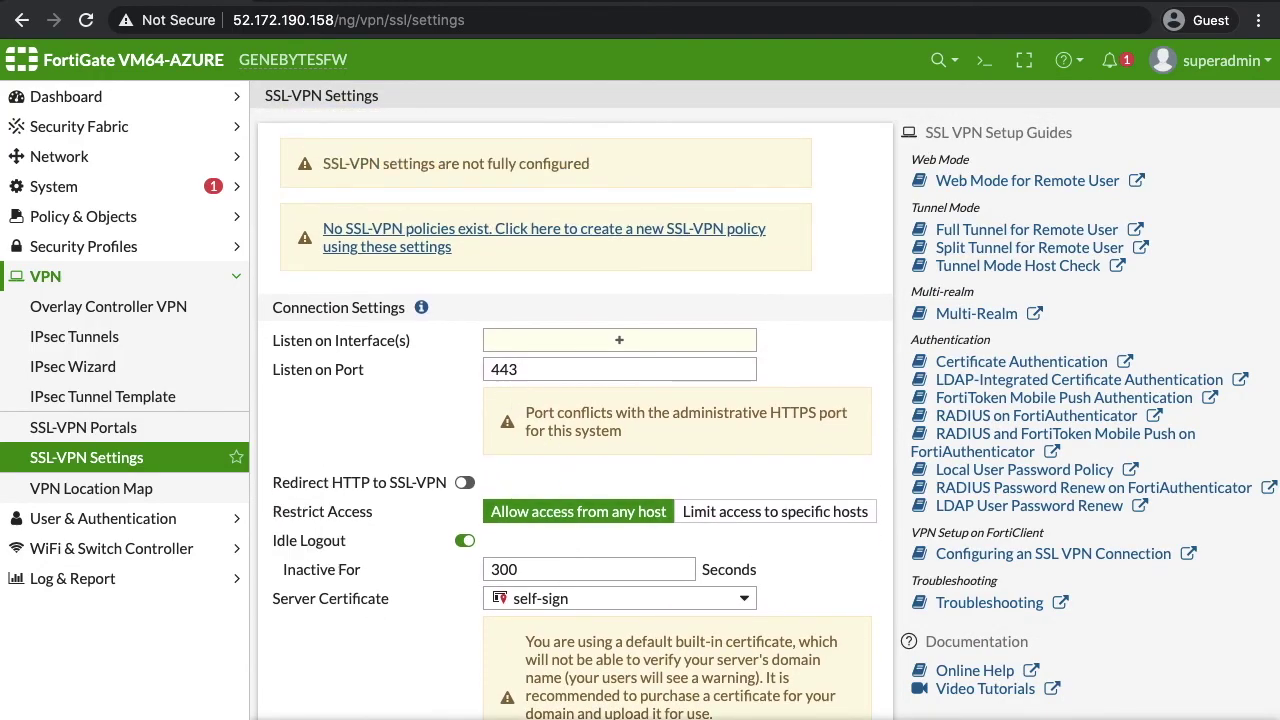
# Return to the dashboard's Status page
pyautogui.click(98, 100)
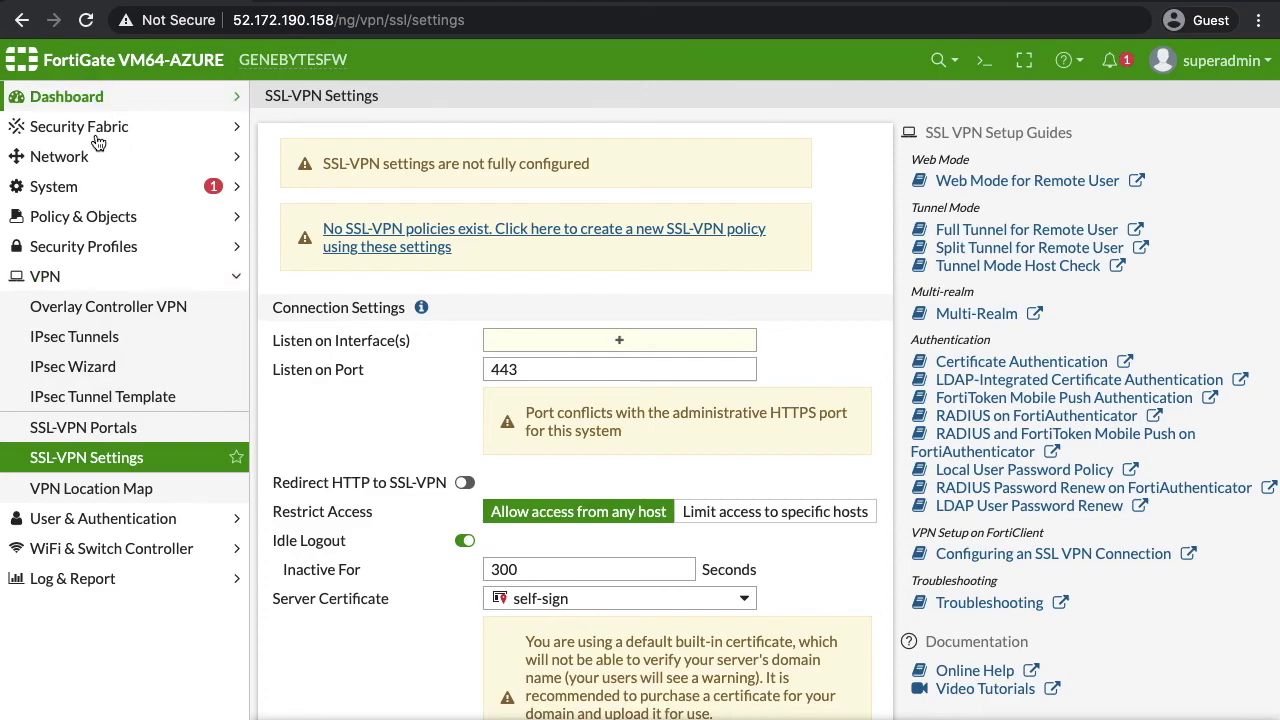
pyautogui.click(97, 141)
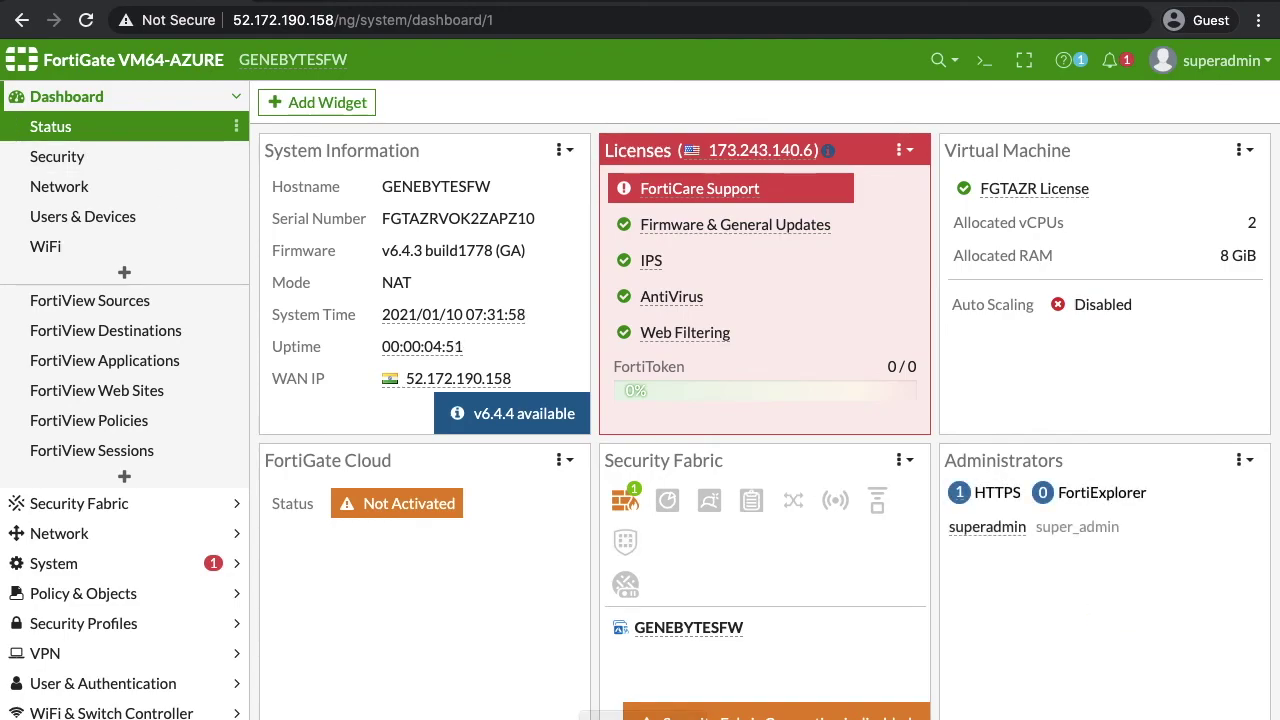
pyautogui.moveTo(897, 716)
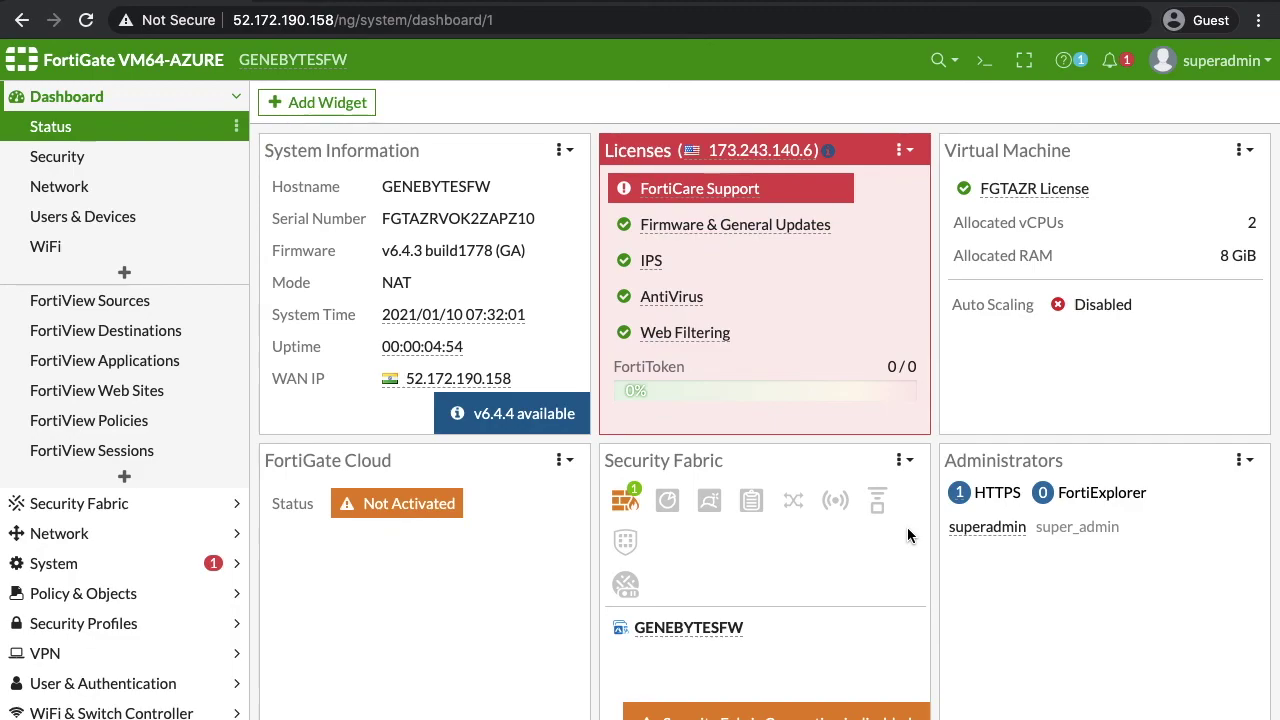
pyautogui.press('super+shift+5')
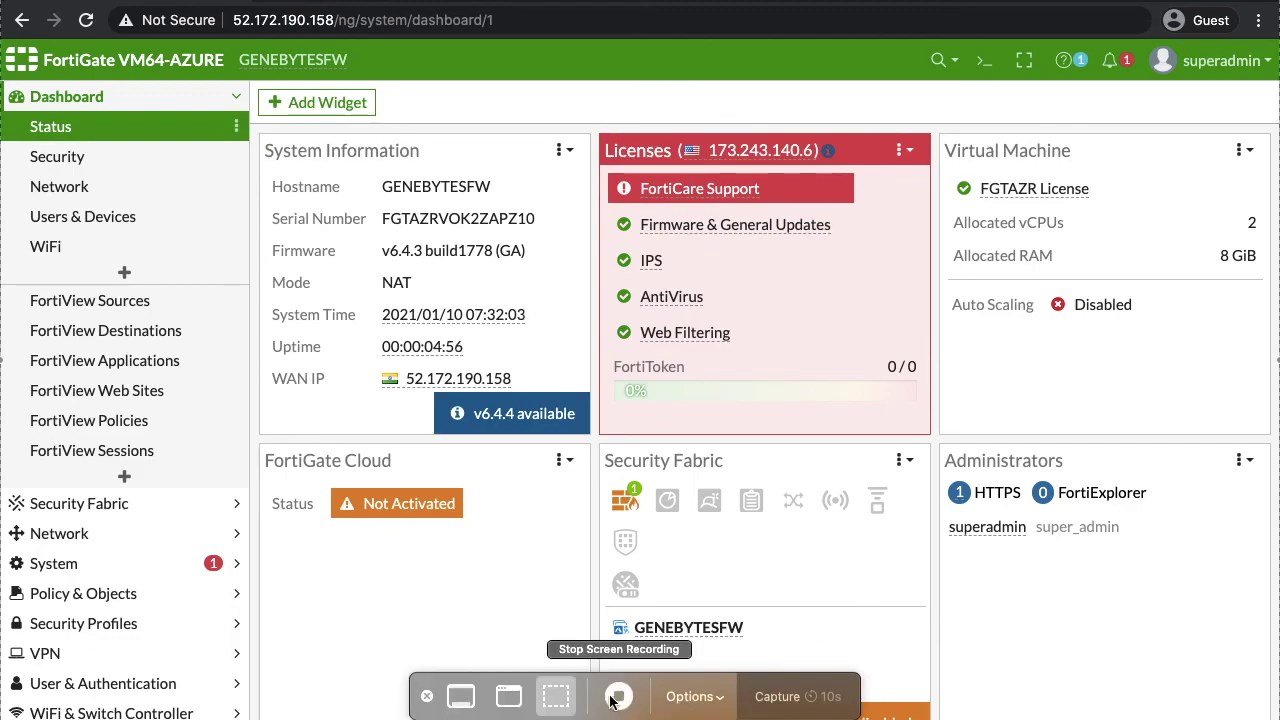